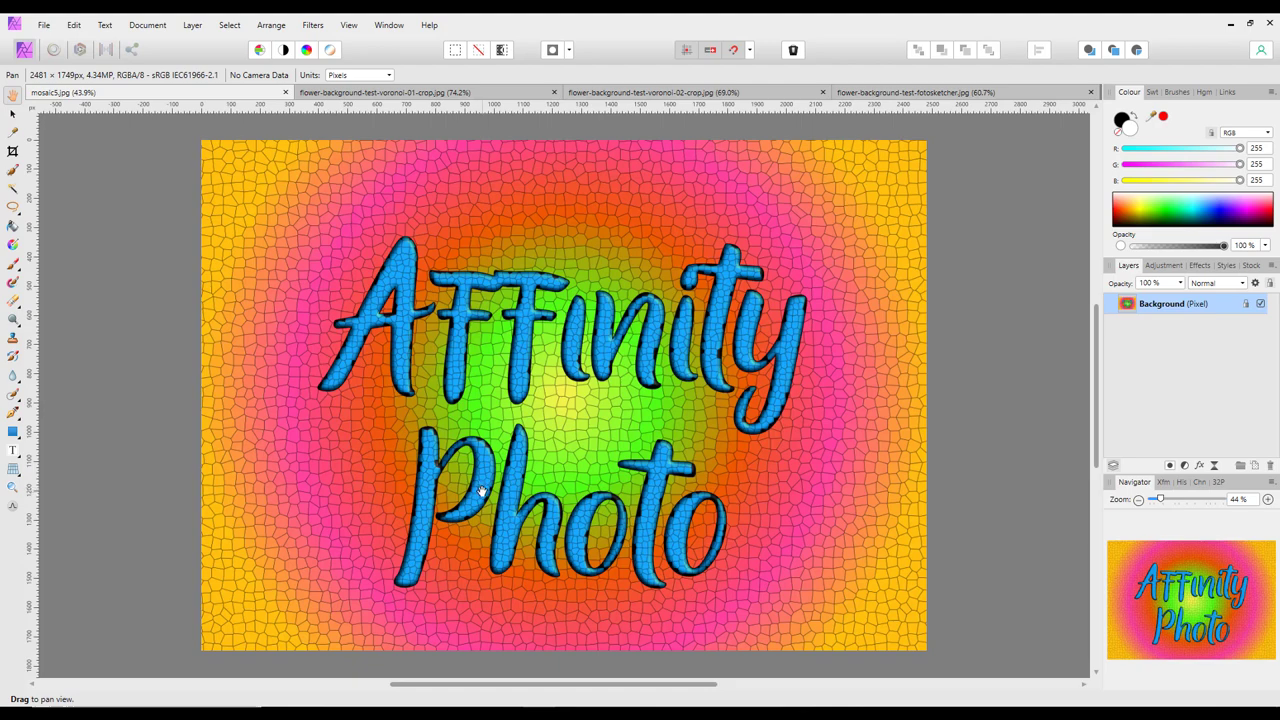
# Examine the mosaic cells and line work in mosaic5.jpg and the two cropped Voronoi flower example images
pyautogui.scroll(1, 481, 491)
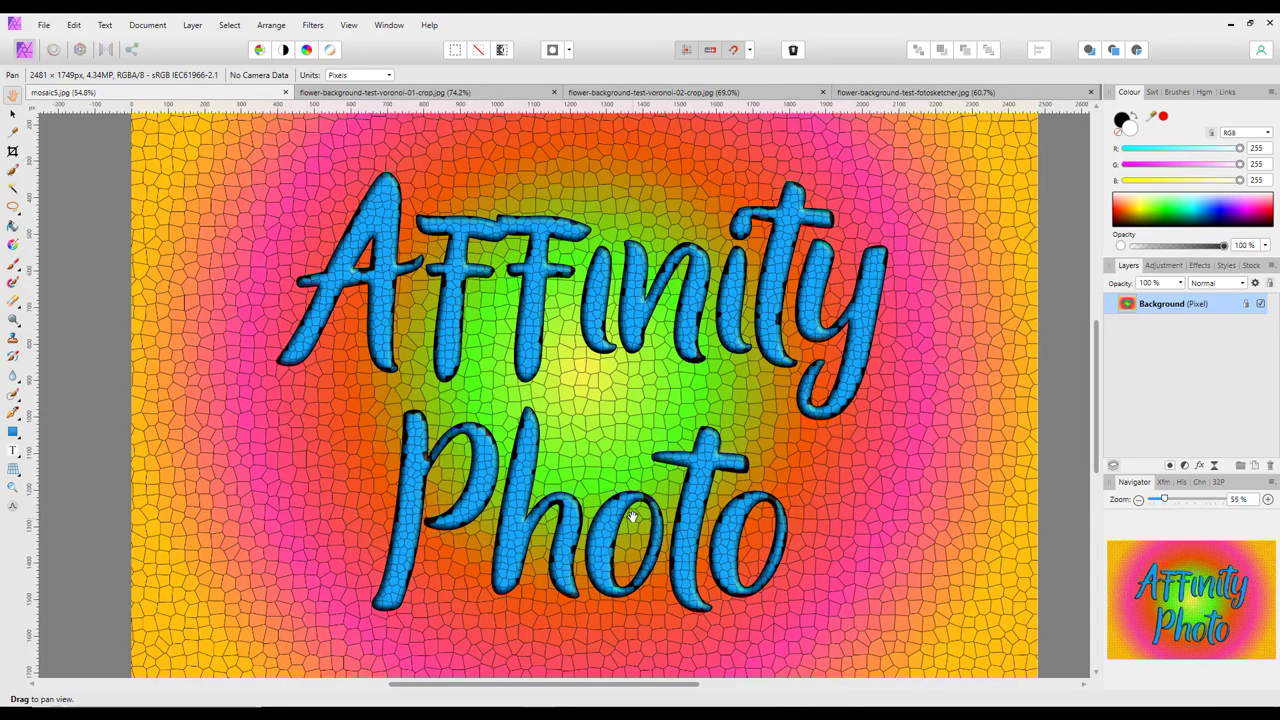
pyautogui.scroll(1, 744, 517)
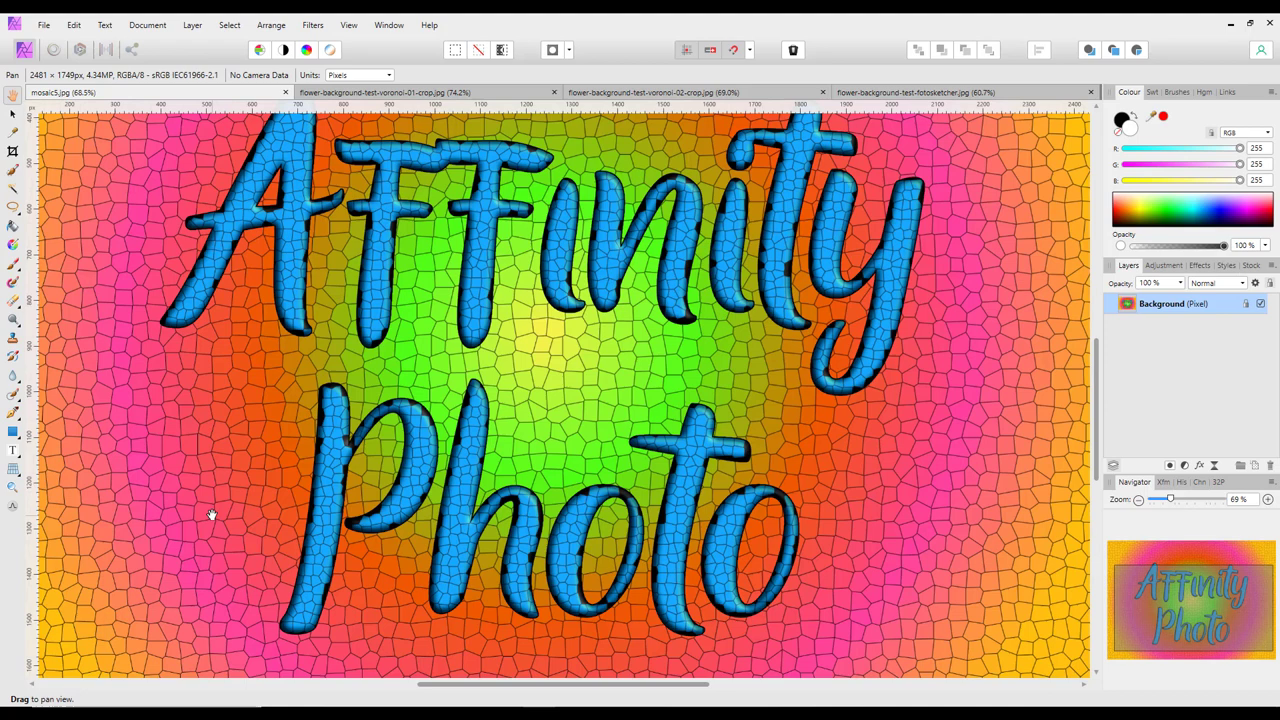
pyautogui.scroll(-2, 211, 514)
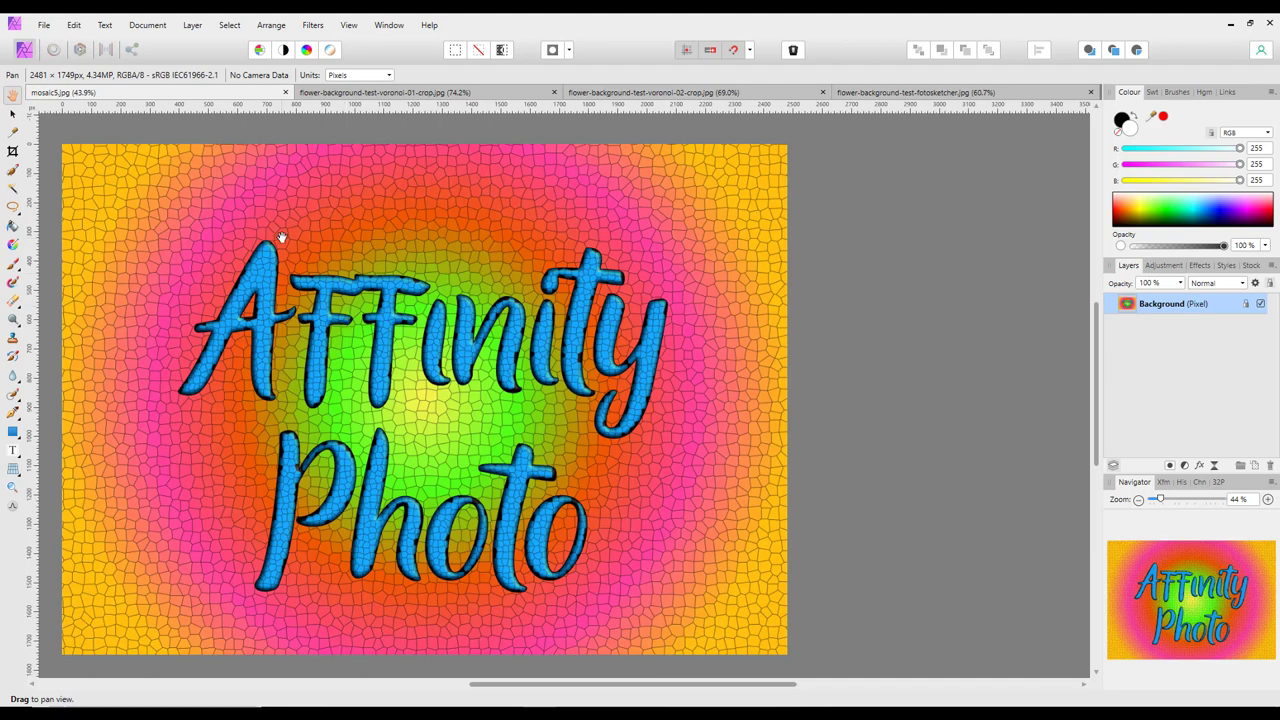
pyautogui.click(478, 94)
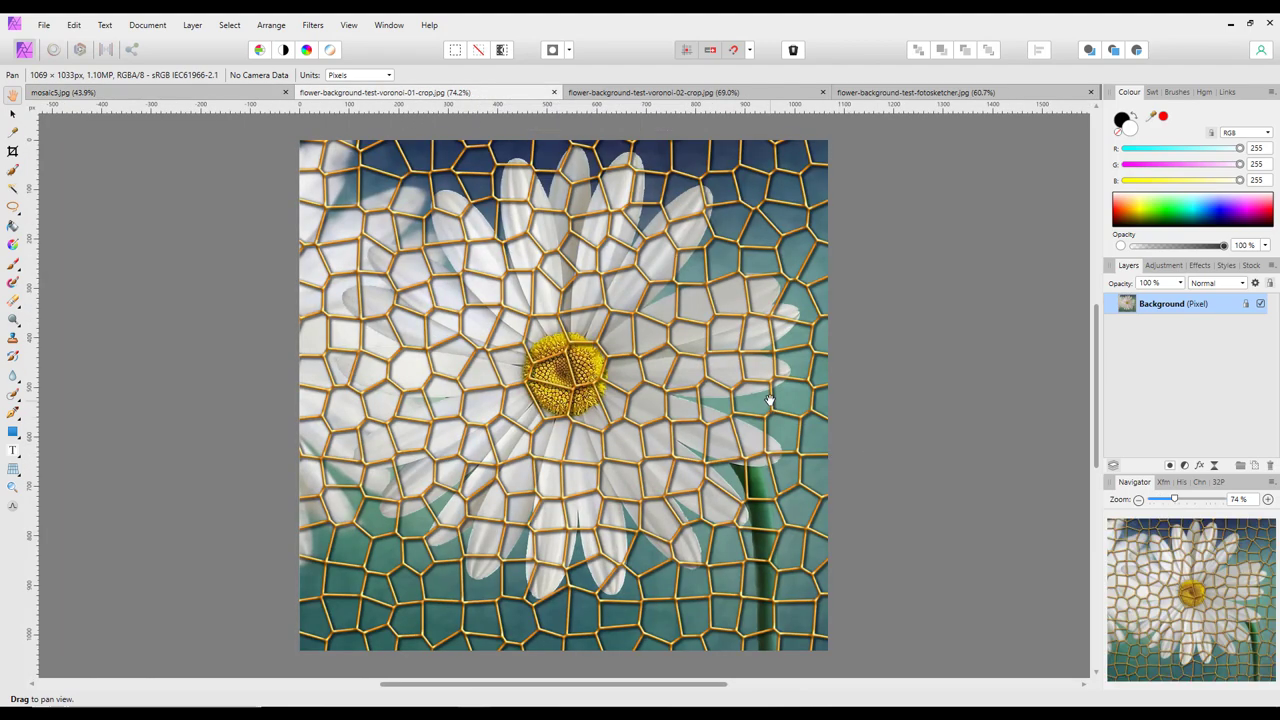
pyautogui.scroll(3, 714, 425)
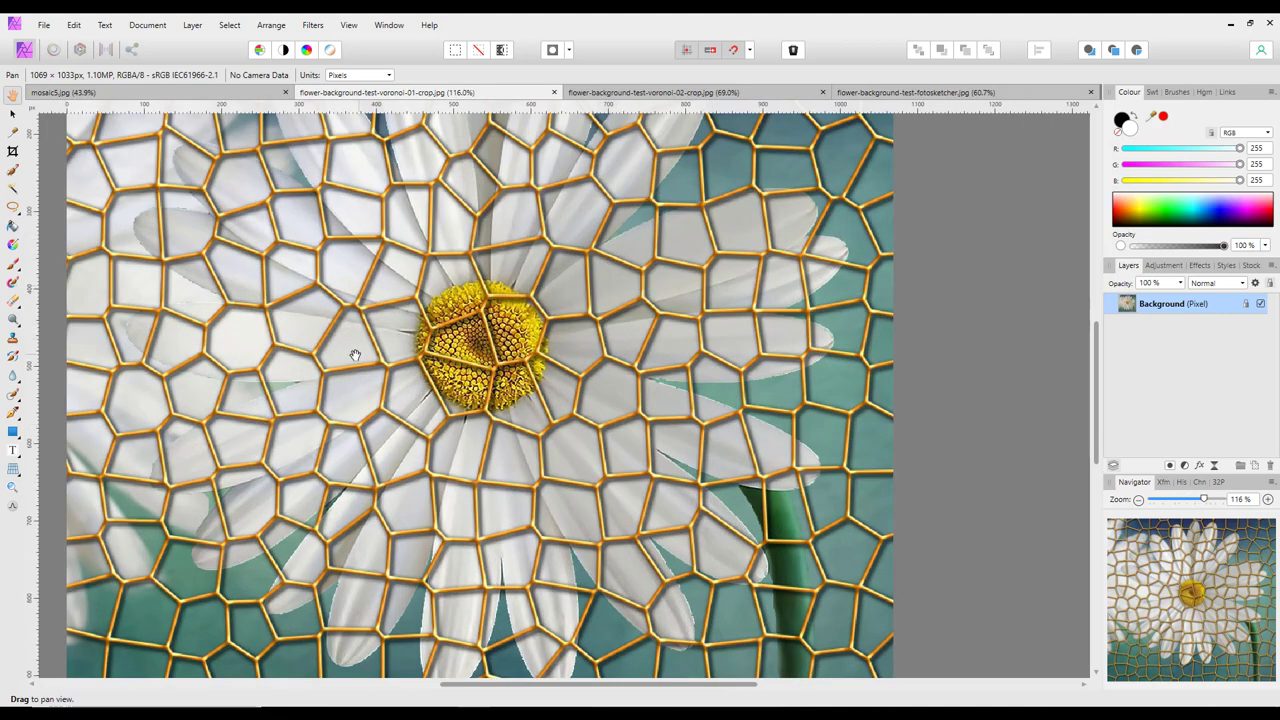
pyautogui.scroll(-3, 336, 443)
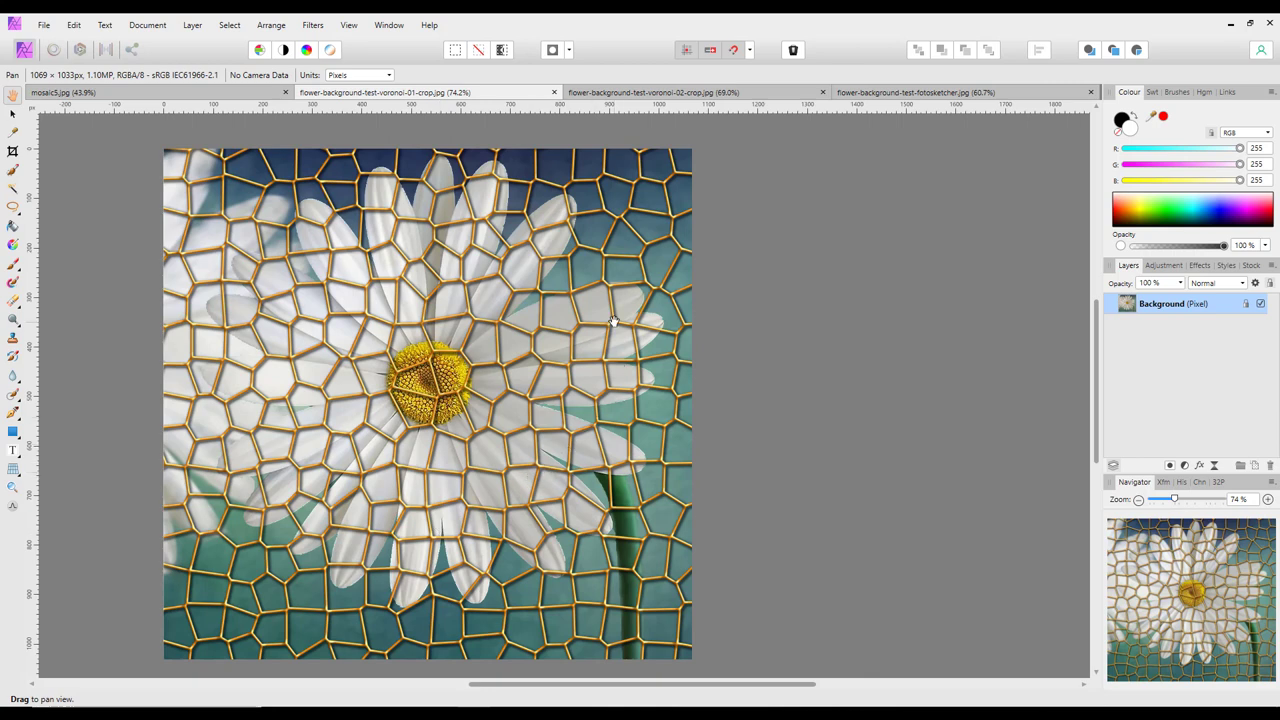
pyautogui.click(674, 94)
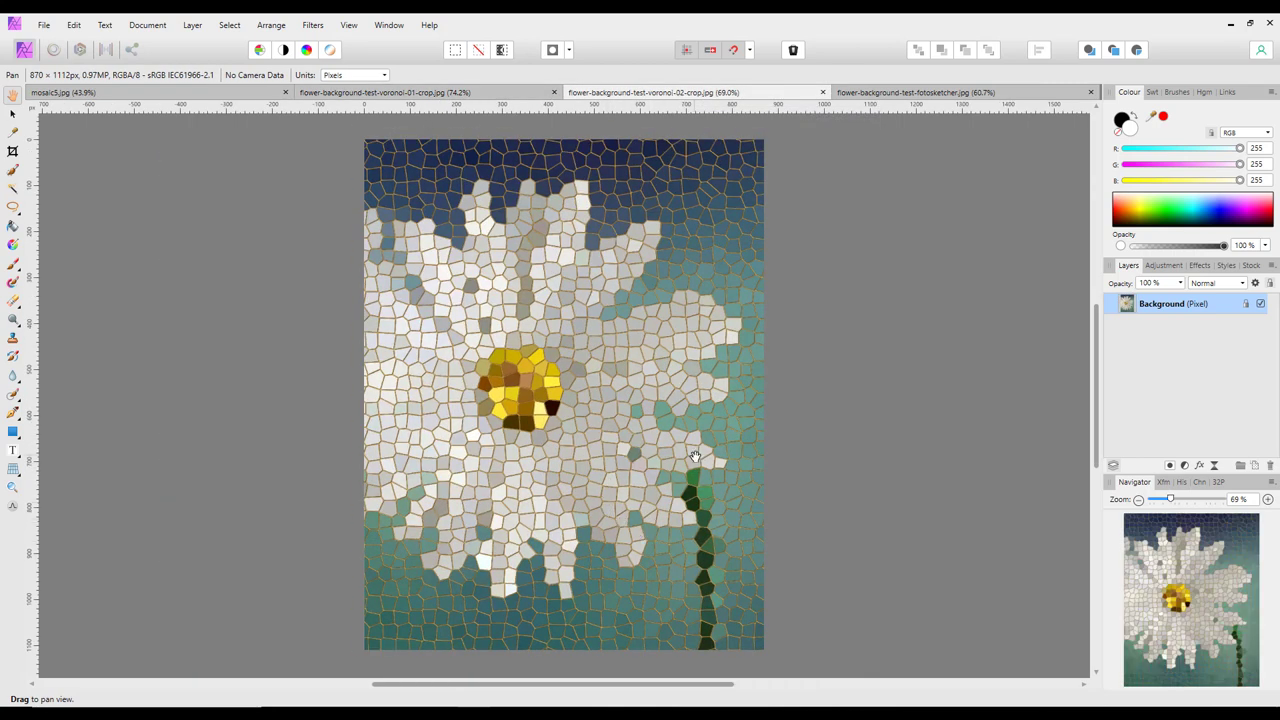
pyautogui.scroll(6, 696, 460)
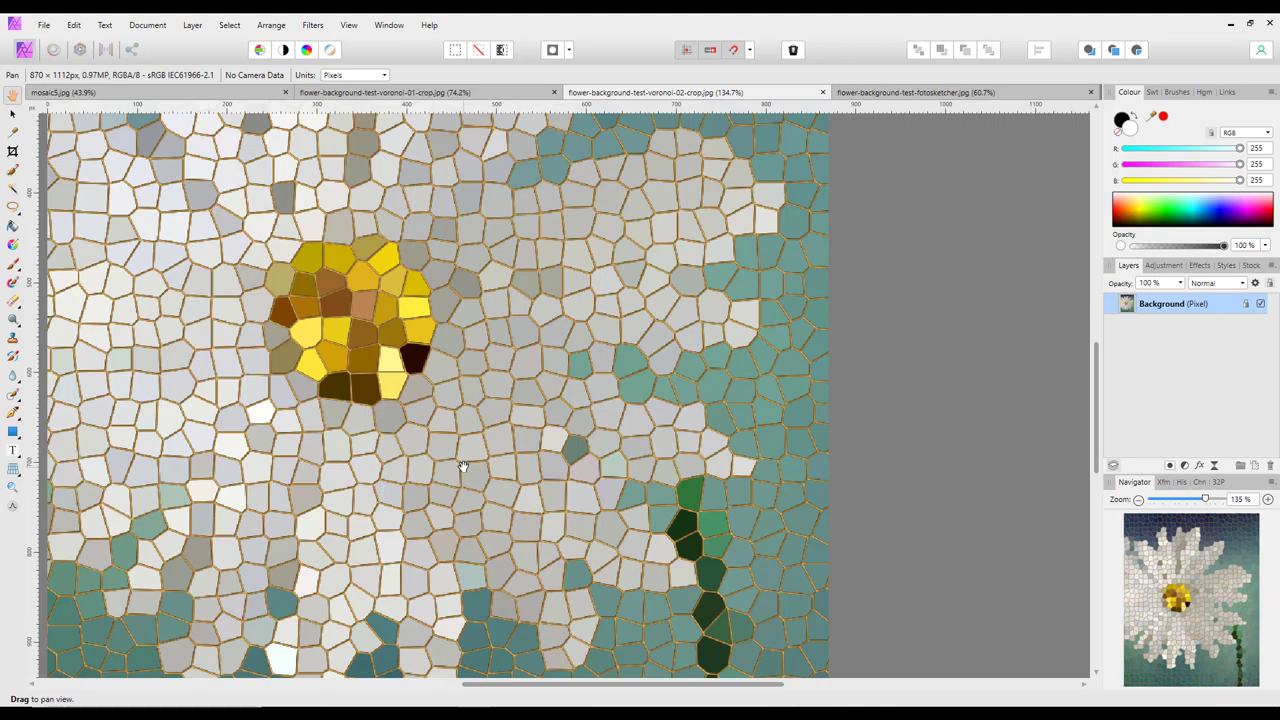
pyautogui.scroll(-4, 463, 466)
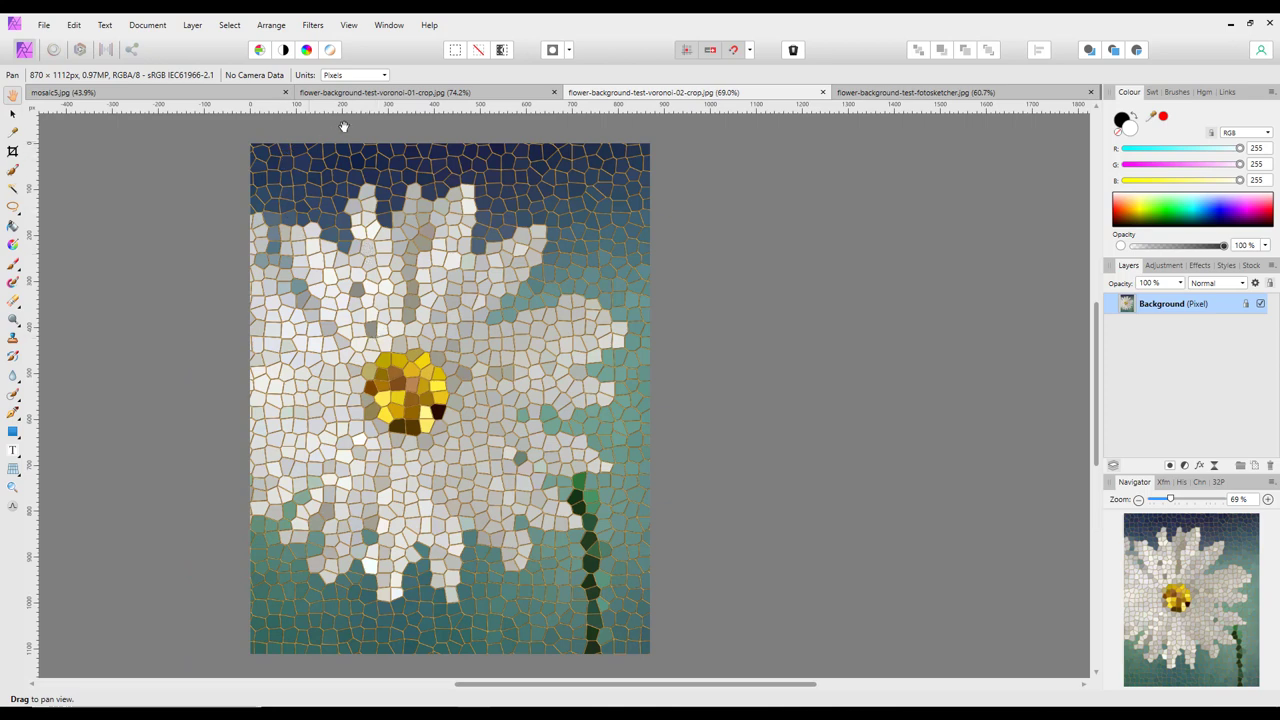
# Close mosaic5.jpg and both Voronoi flower crops, keeping only flower-background-test-fotosketcher.jpg open
pyautogui.click(286, 94)
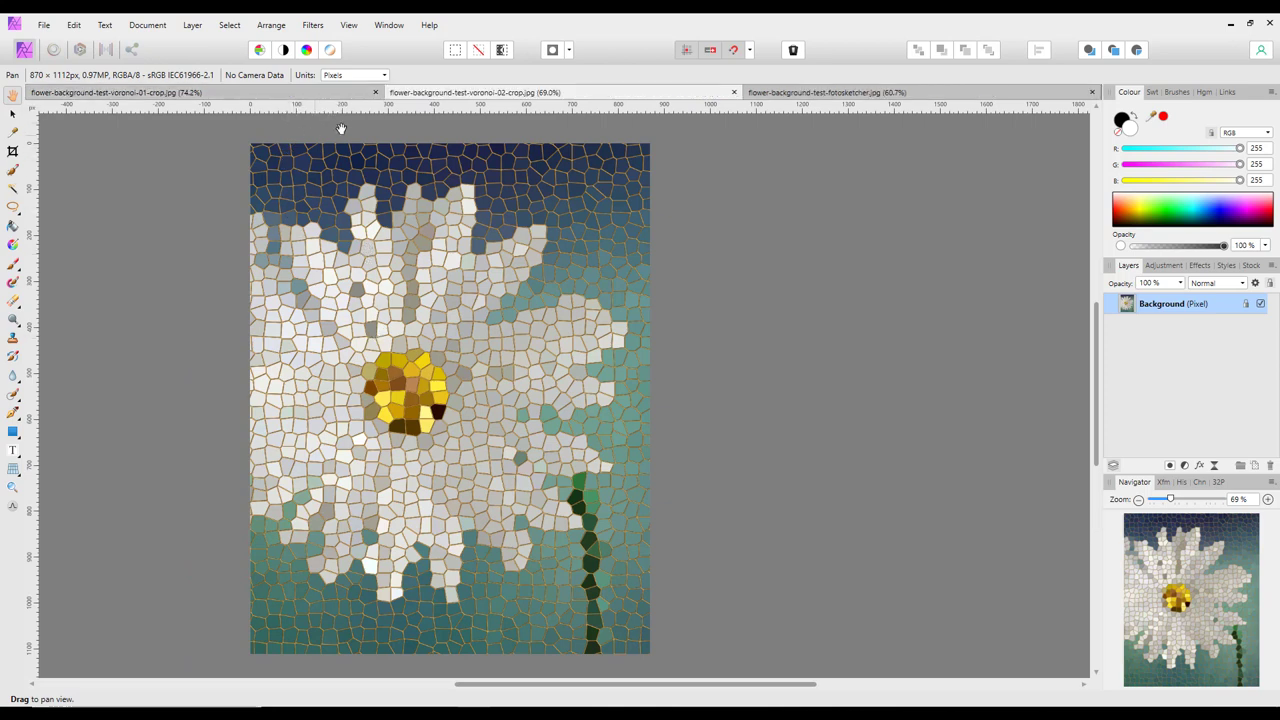
pyautogui.click(377, 92)
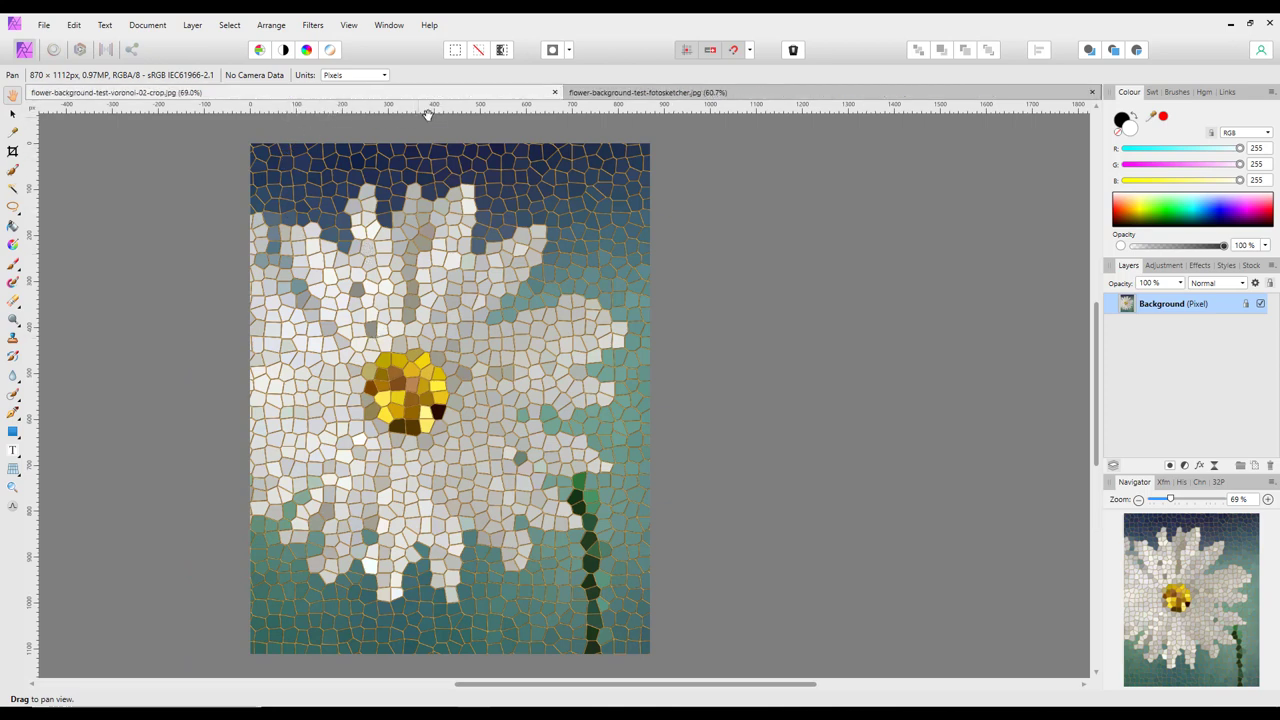
pyautogui.click(555, 93)
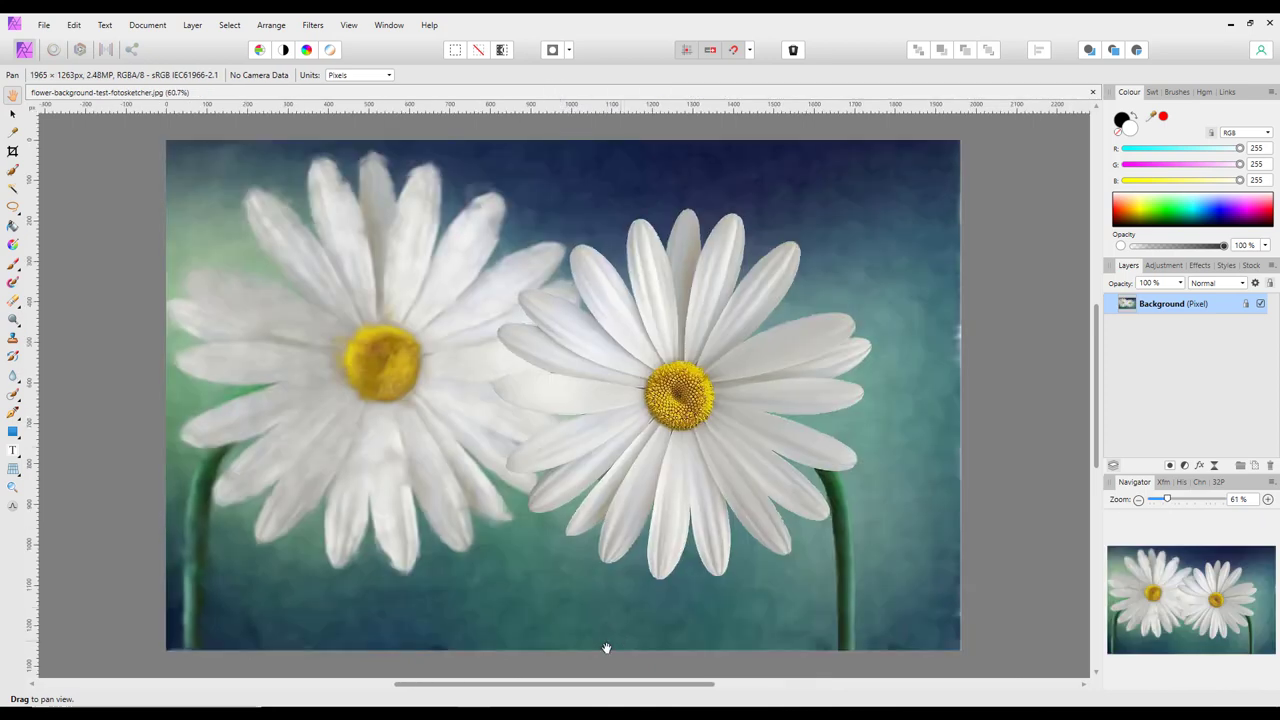
pyautogui.moveTo(593, 690); pyautogui.dragTo(594, 690)
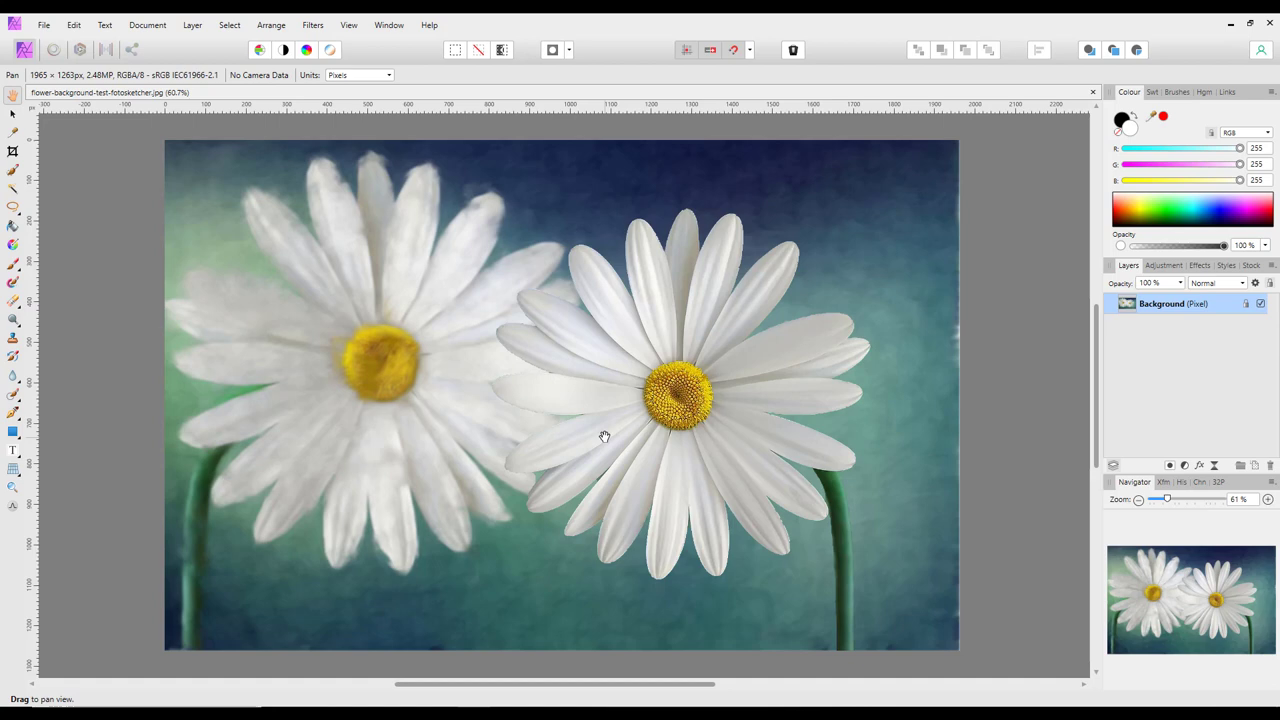
pyautogui.moveTo(606, 688); pyautogui.dragTo(612, 690)
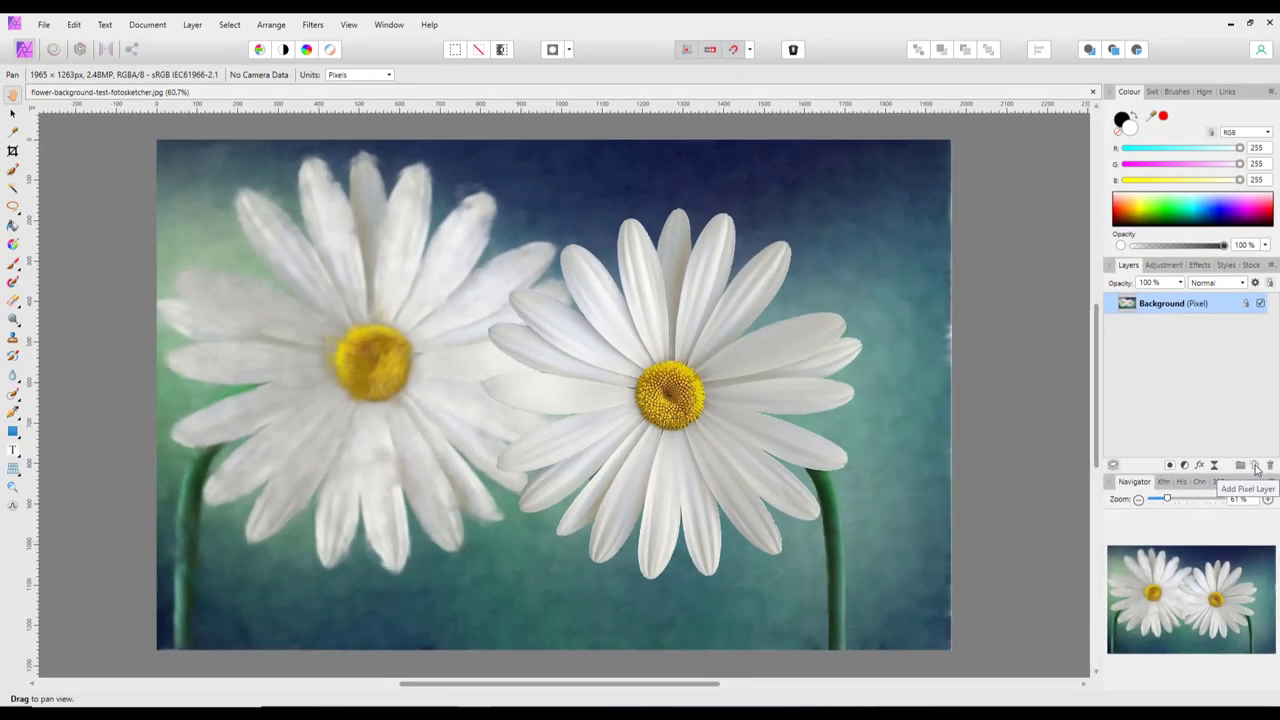
# Add a new pixel layer above the Background and flood fill it with white
pyautogui.click(1226, 587)
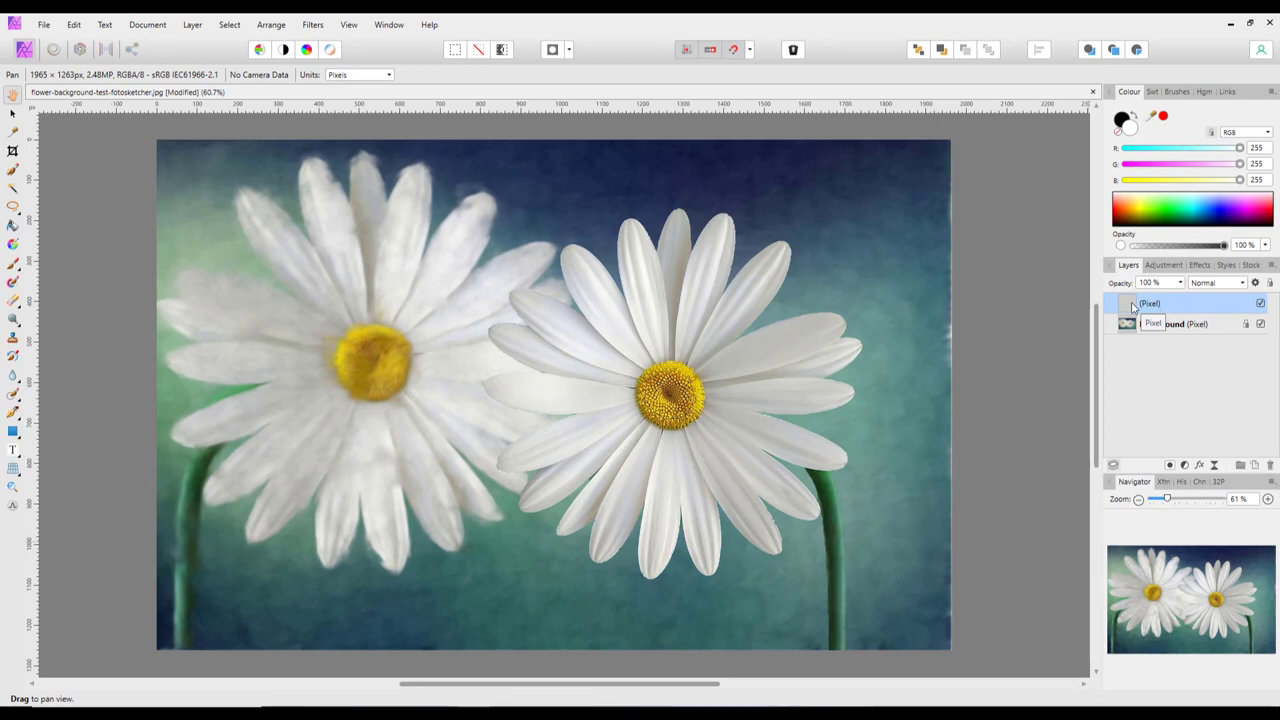
pyautogui.click(13, 227)
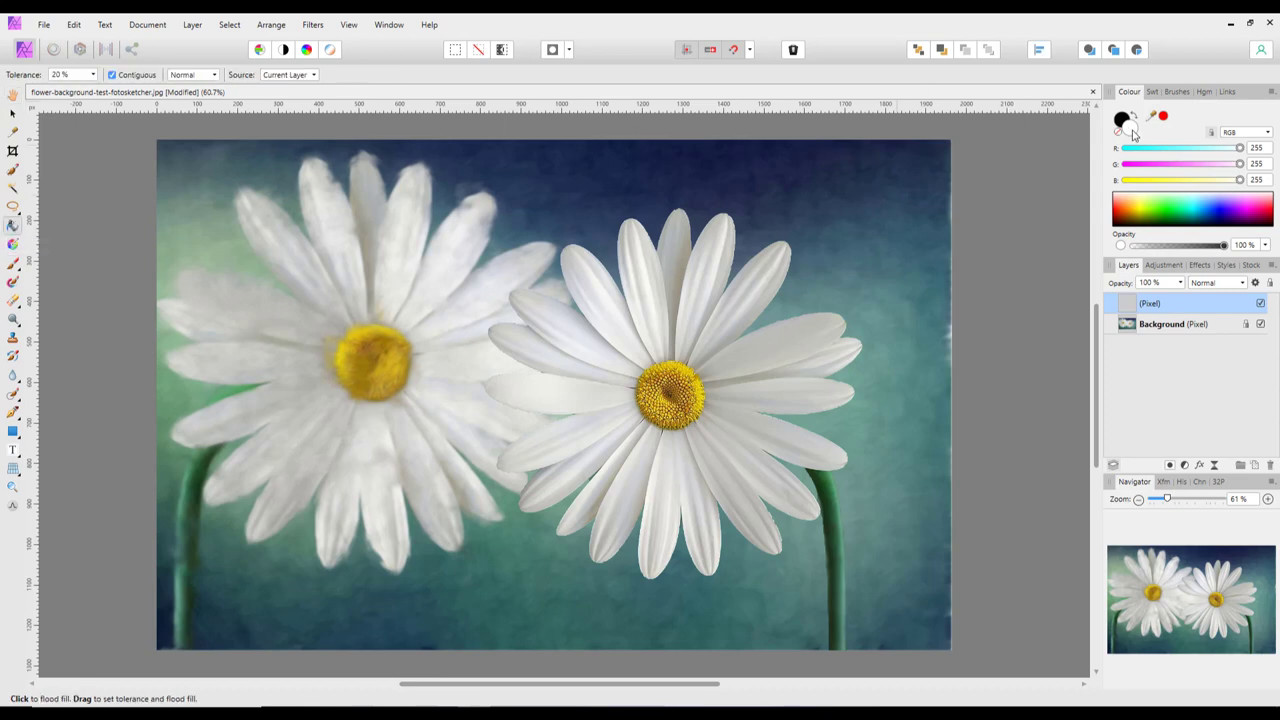
pyautogui.click(520, 420)
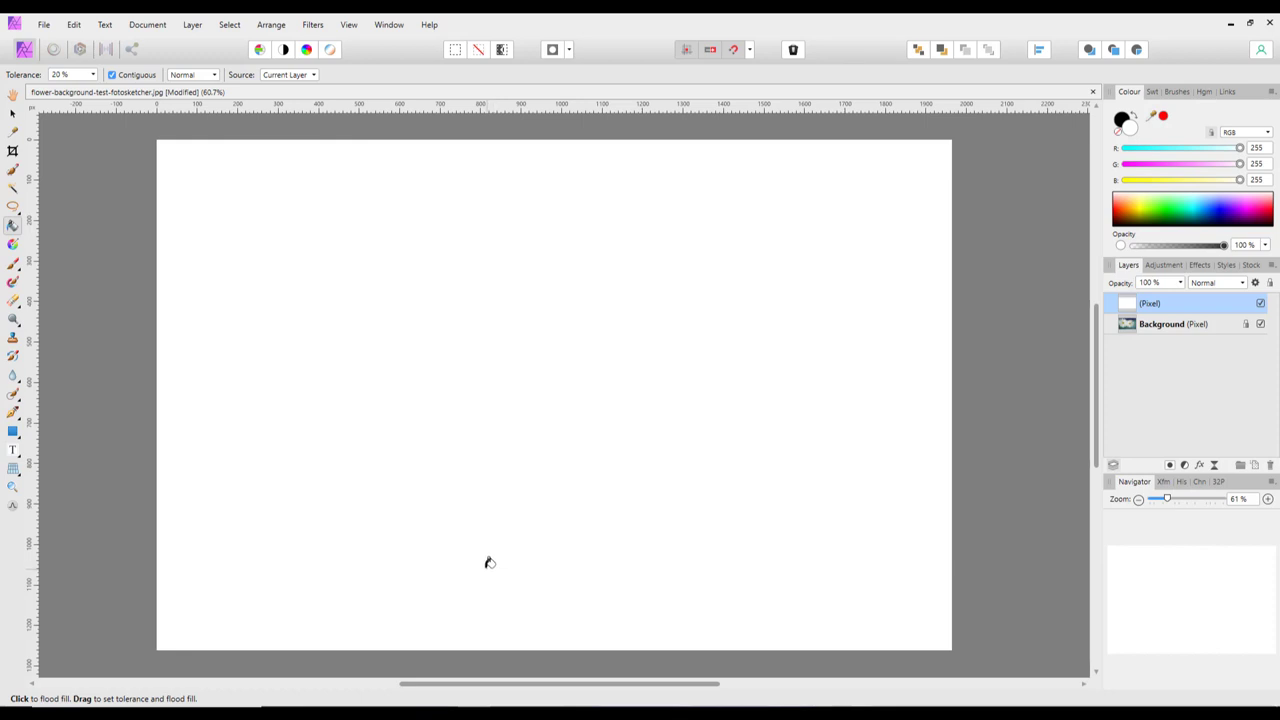
pyautogui.click(11, 99)
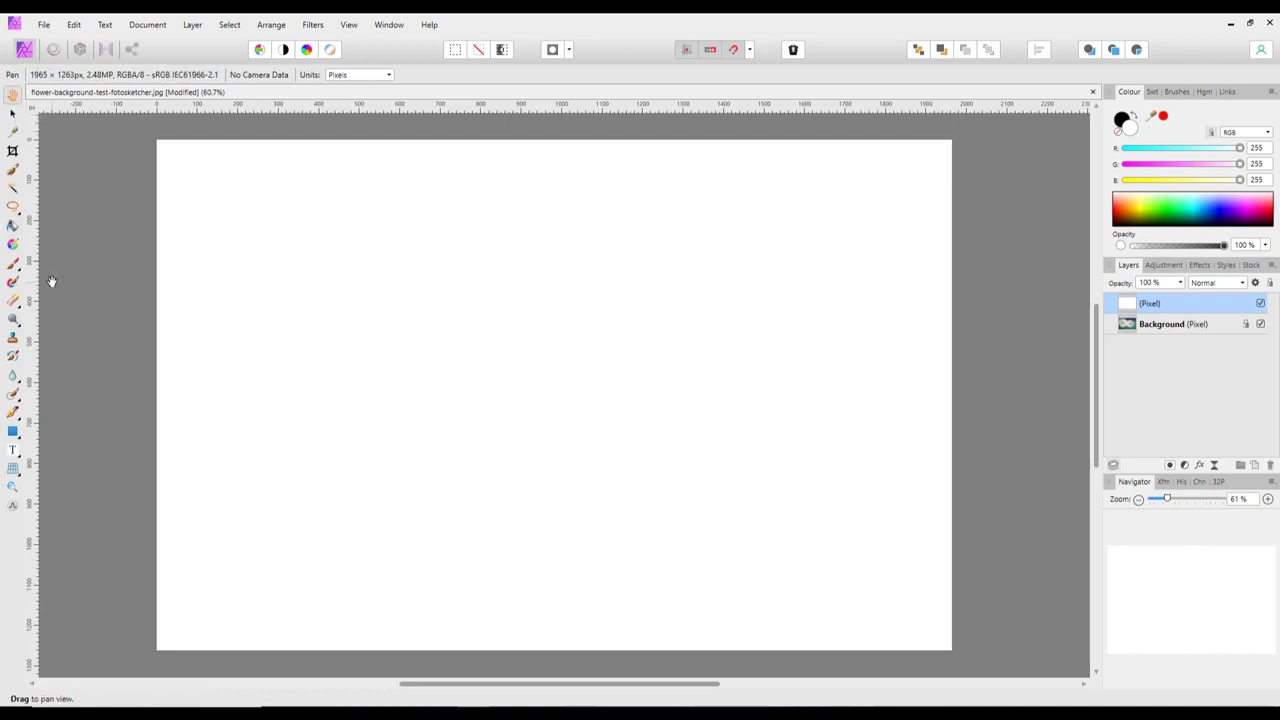
# Apply the Voronoi filter to the white layer with a cell size of about 65 and a line width of 5
pyautogui.click(323, 29)
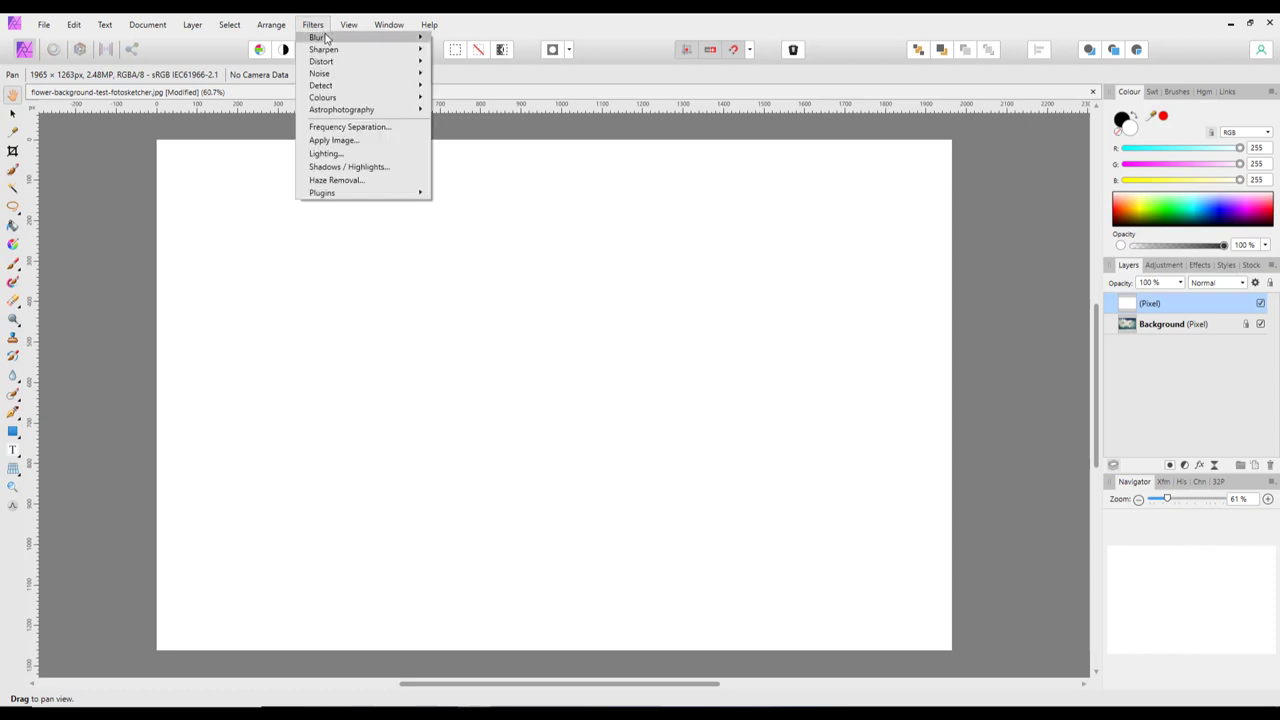
pyautogui.moveTo(384, 99)
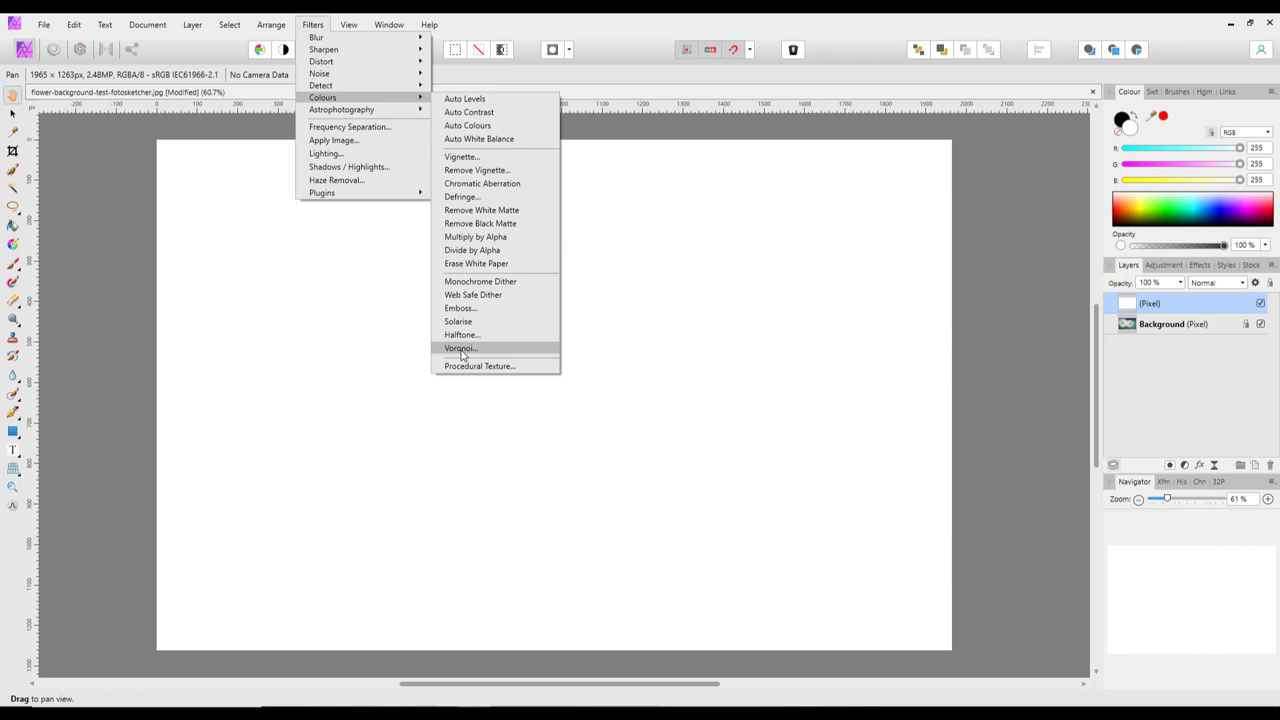
pyautogui.click(461, 349)
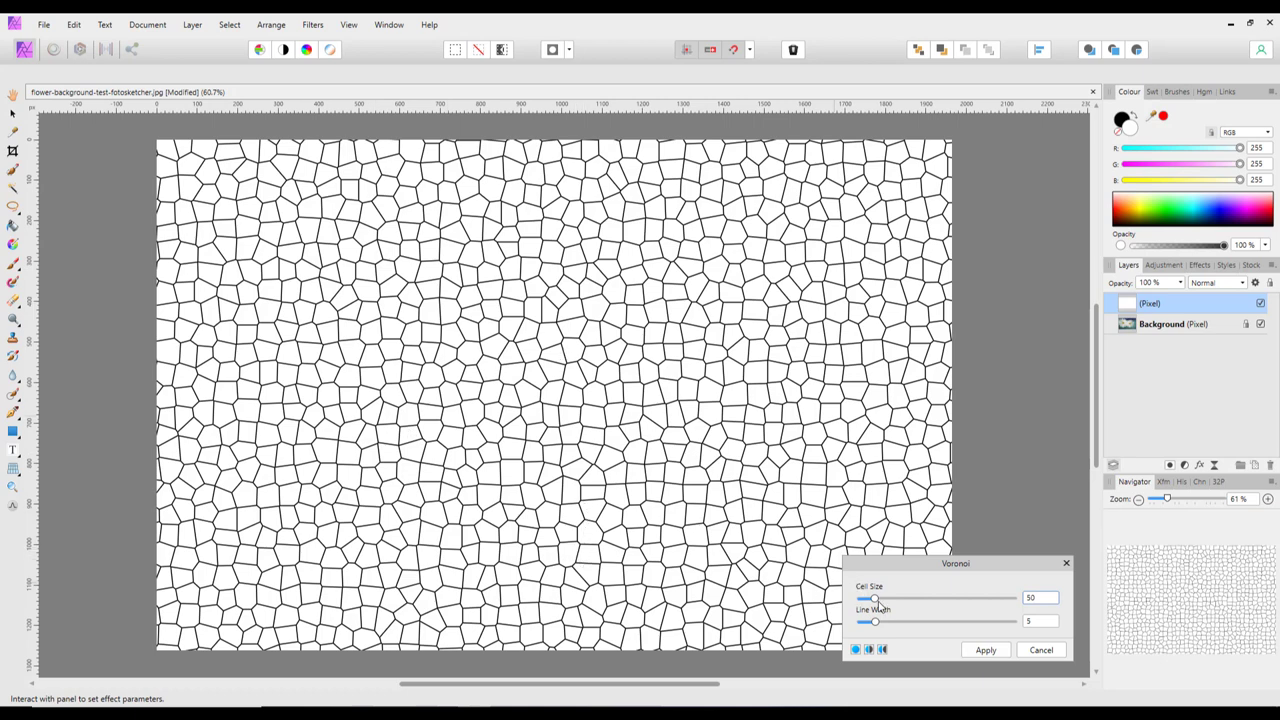
pyautogui.moveTo(875, 600); pyautogui.dragTo(880, 607)
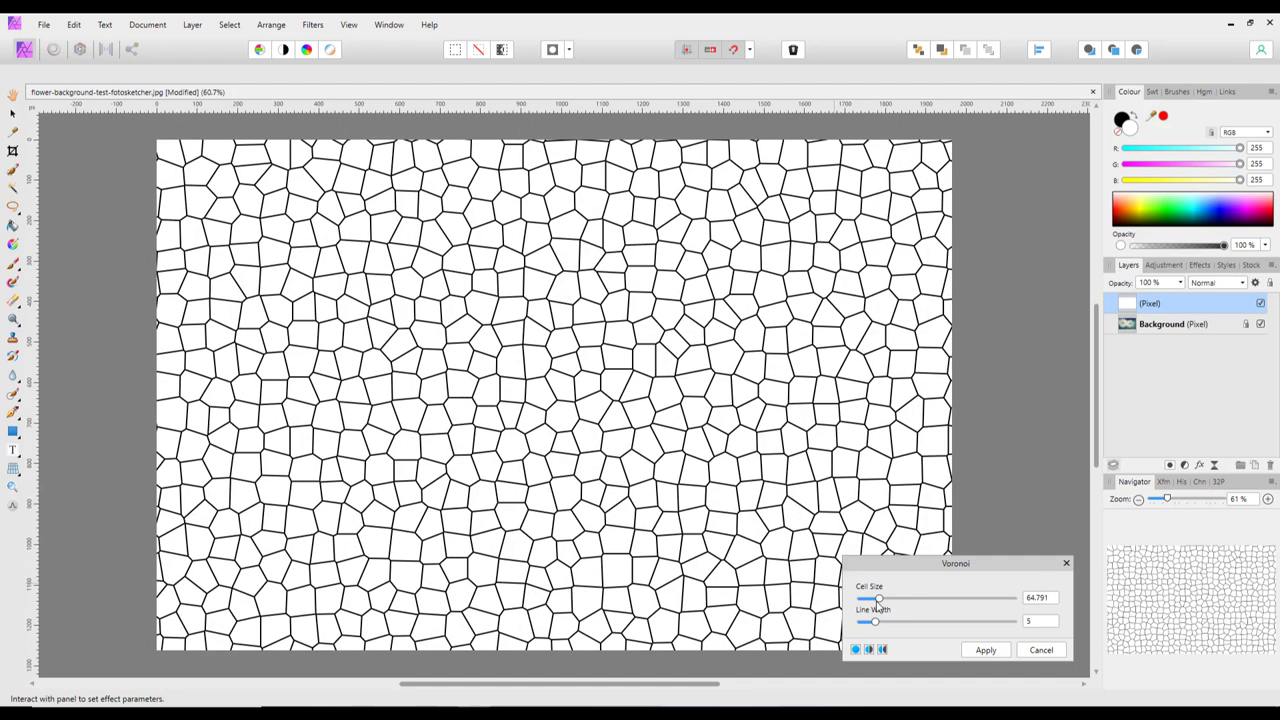
pyautogui.click(986, 651)
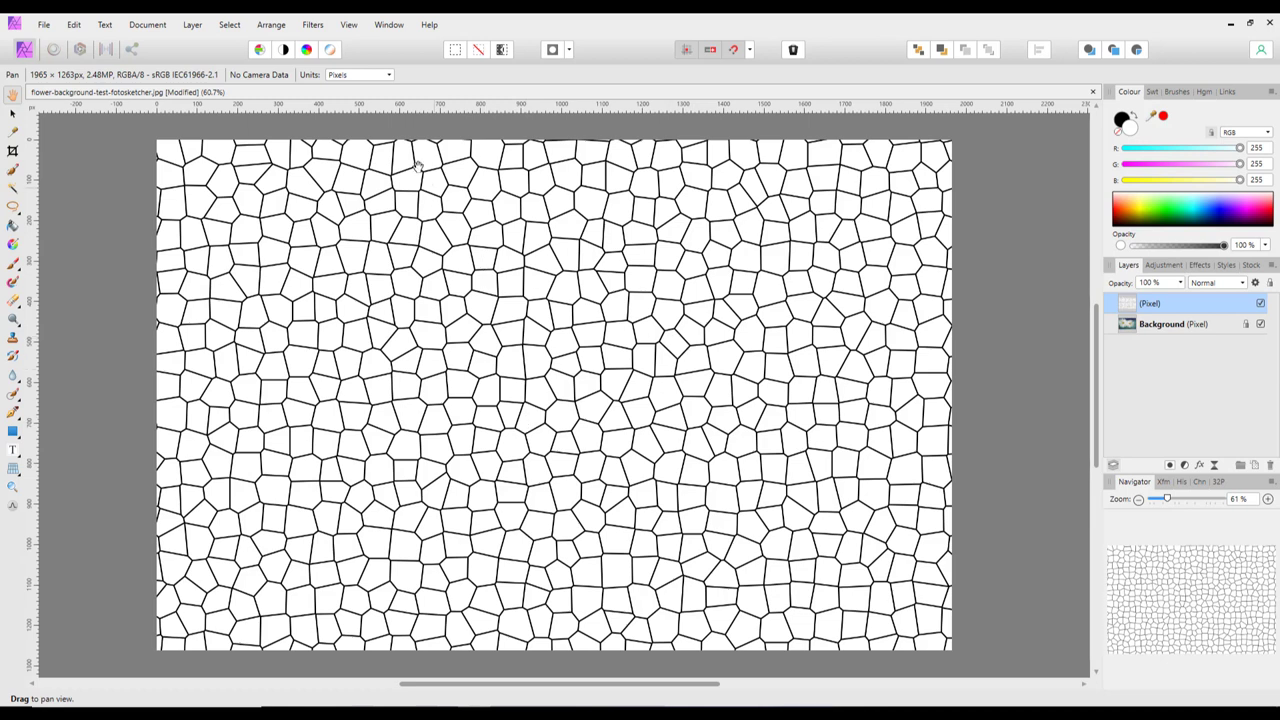
# Remove the white from the Voronoi layer with the Erase White Paper filter, keeping only the cell lines
pyautogui.click(314, 28)
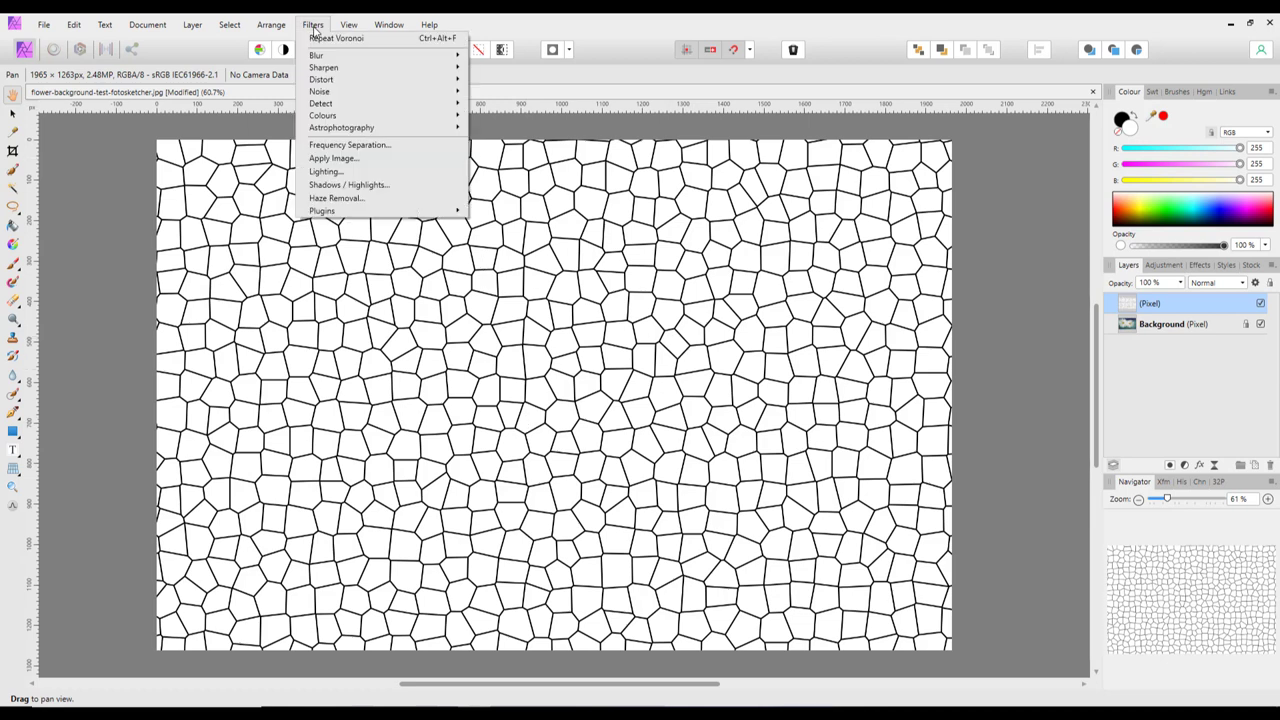
pyautogui.moveTo(441, 119)
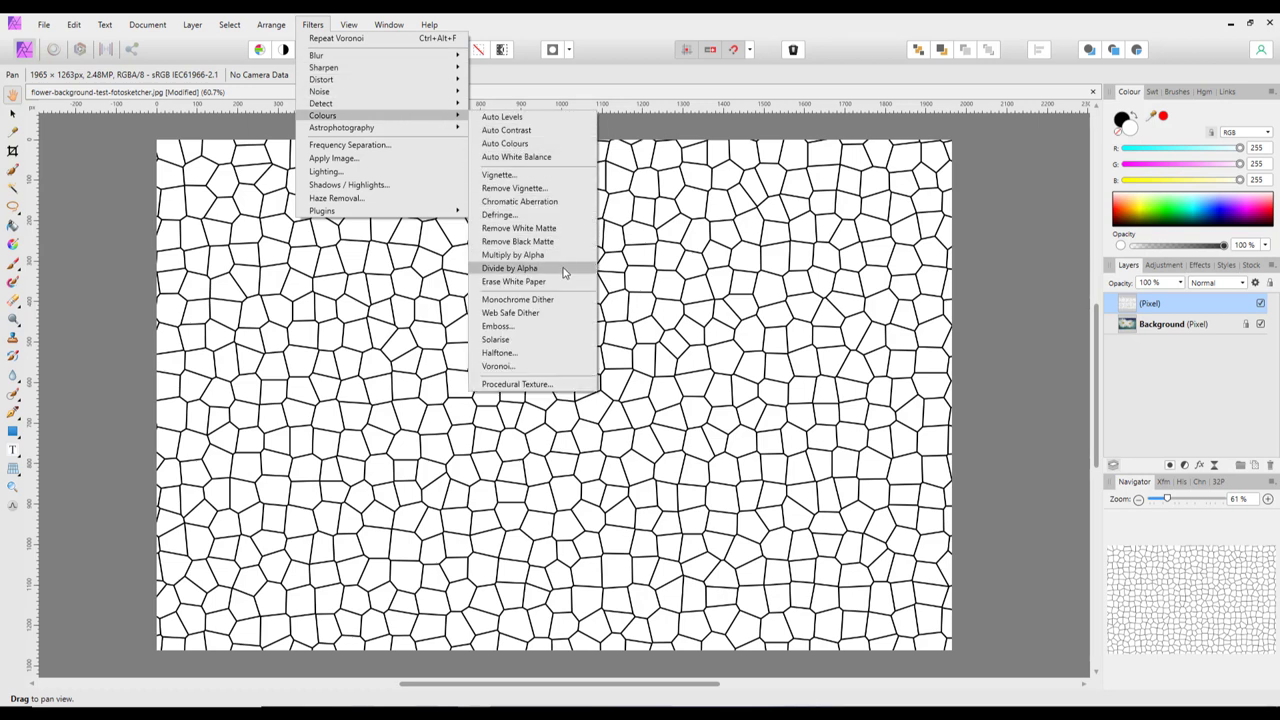
pyautogui.click(513, 282)
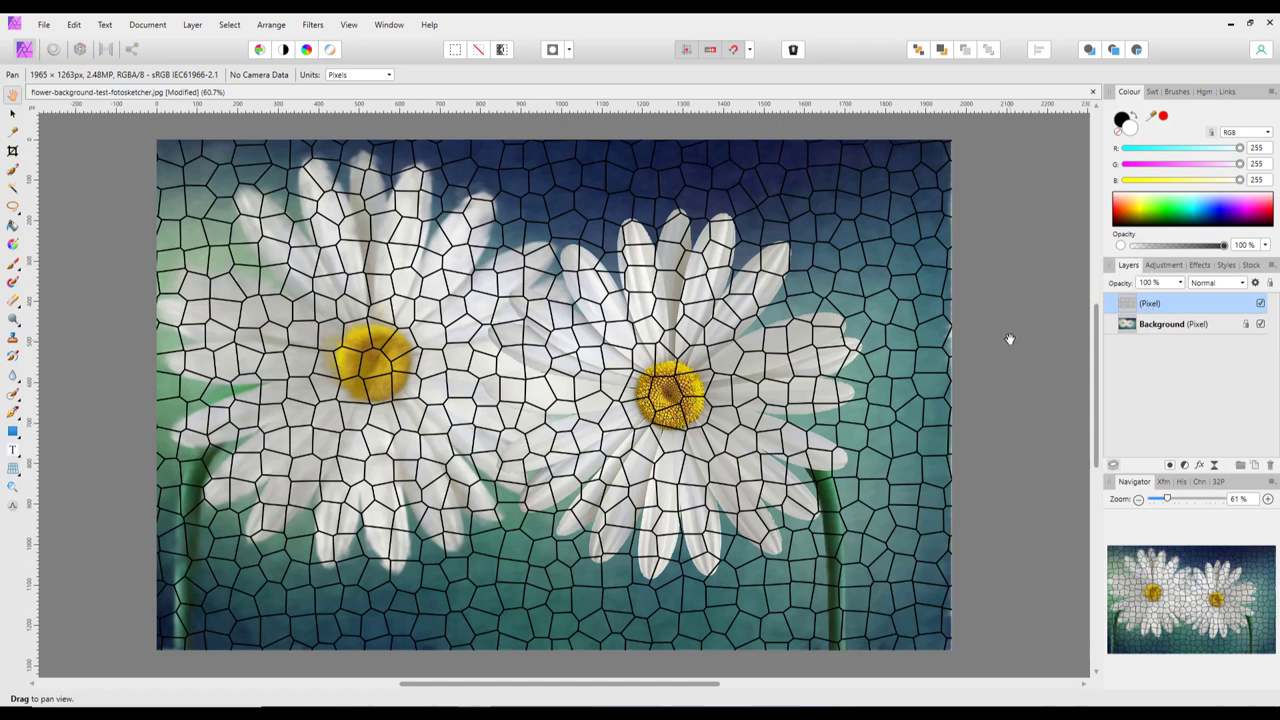
# Enable a Colour Overlay layer effect on the Voronoi line layer and show its settings
pyautogui.click(1201, 470)
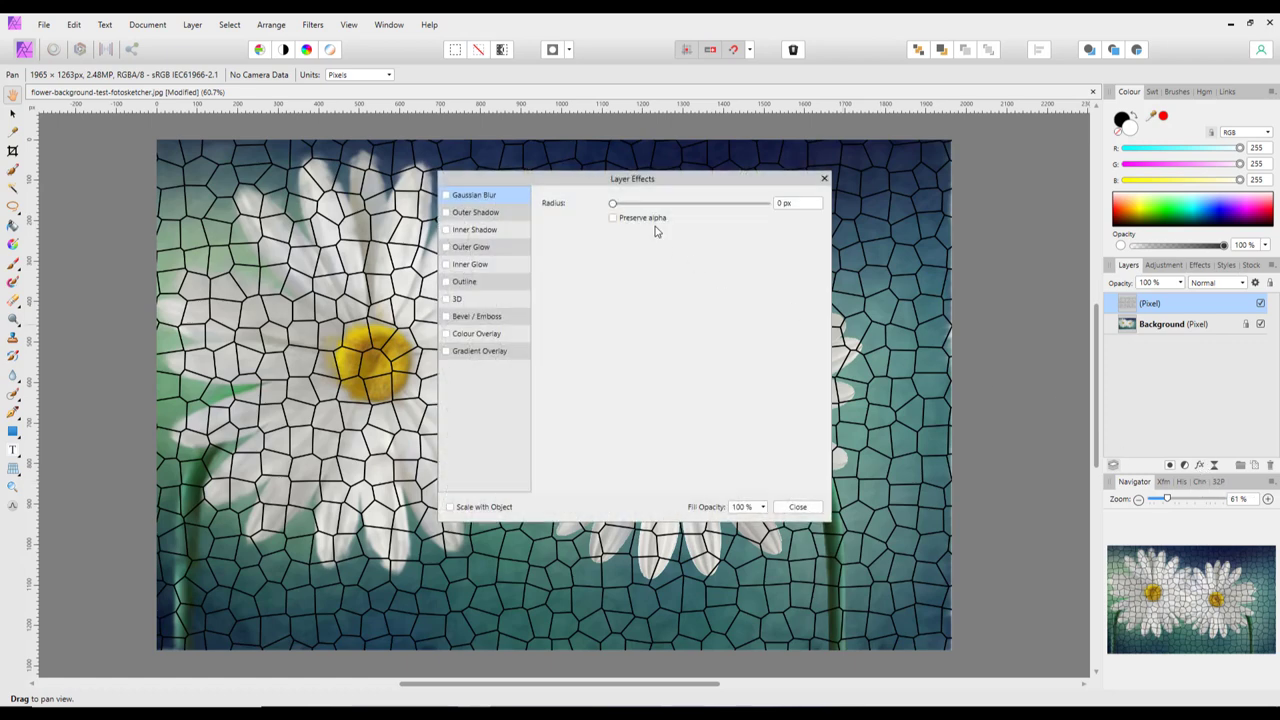
pyautogui.moveTo(650, 182); pyautogui.dragTo(912, 121)
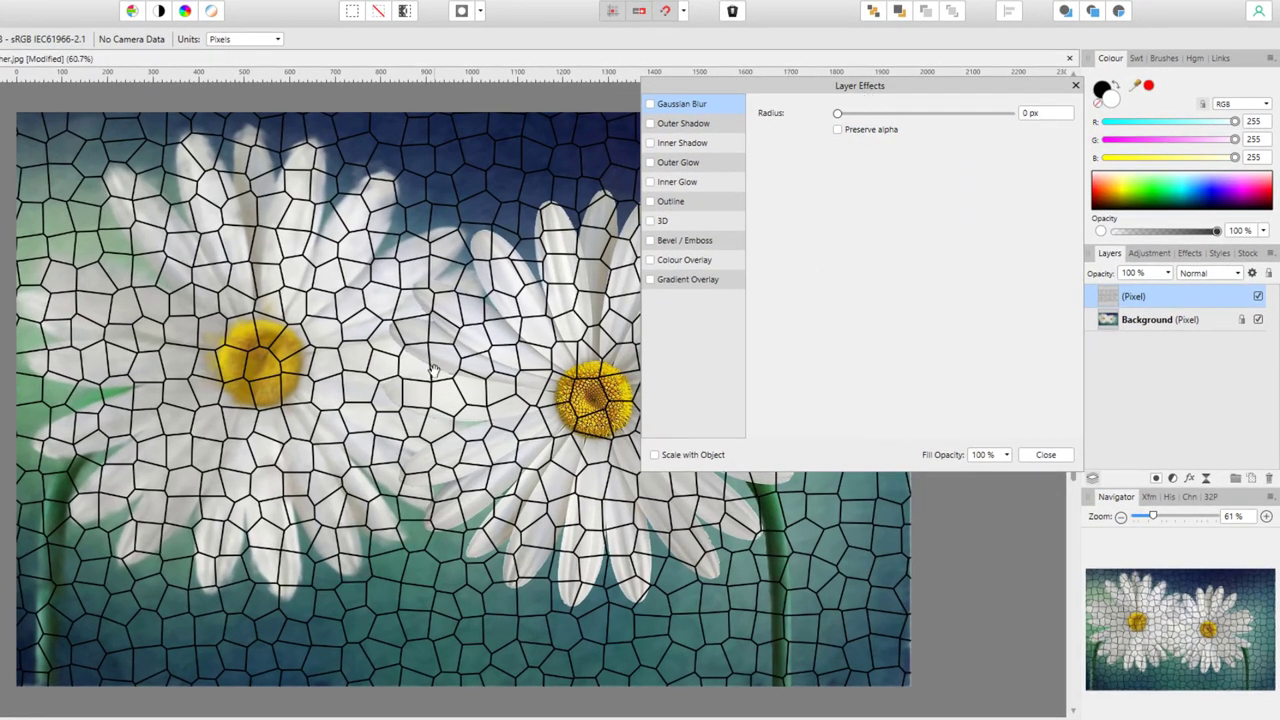
pyautogui.click(651, 261)
pyautogui.click(690, 262)
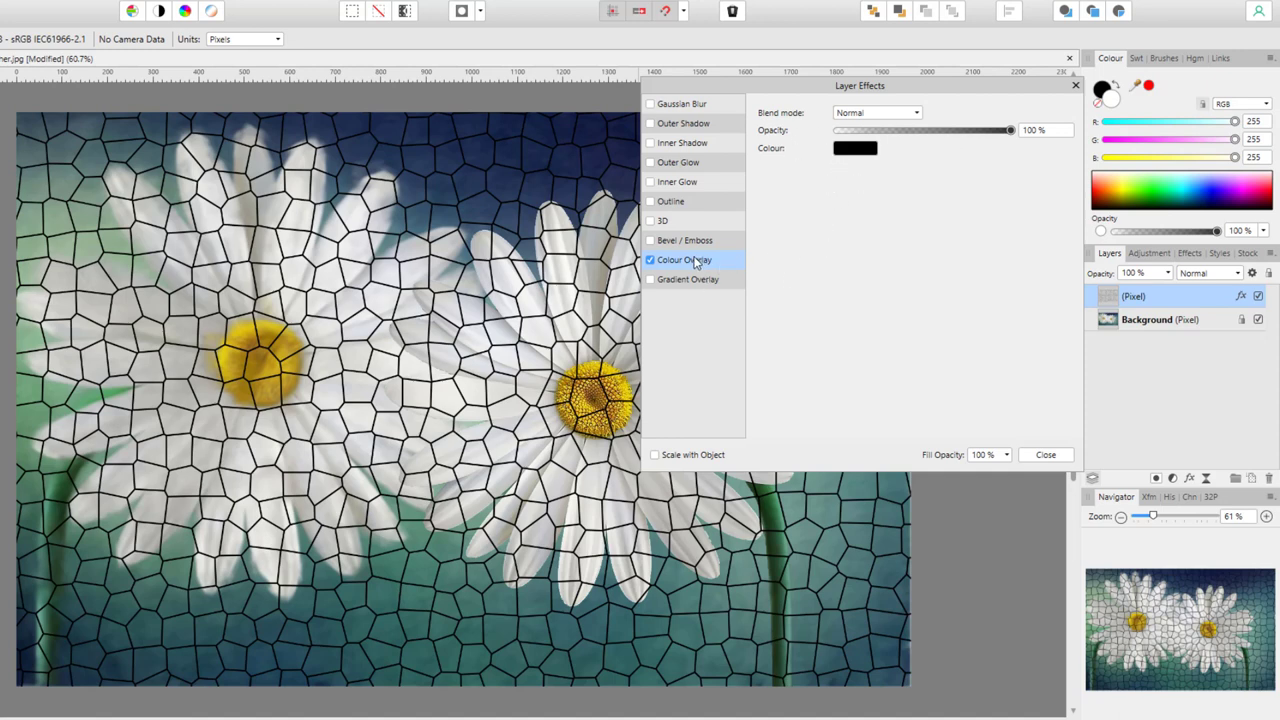
# Try reddish-brown and orange-brown overlay colours on the HSL Colour Wheel, and settle on near-black for the cell lines
pyautogui.click(855, 150)
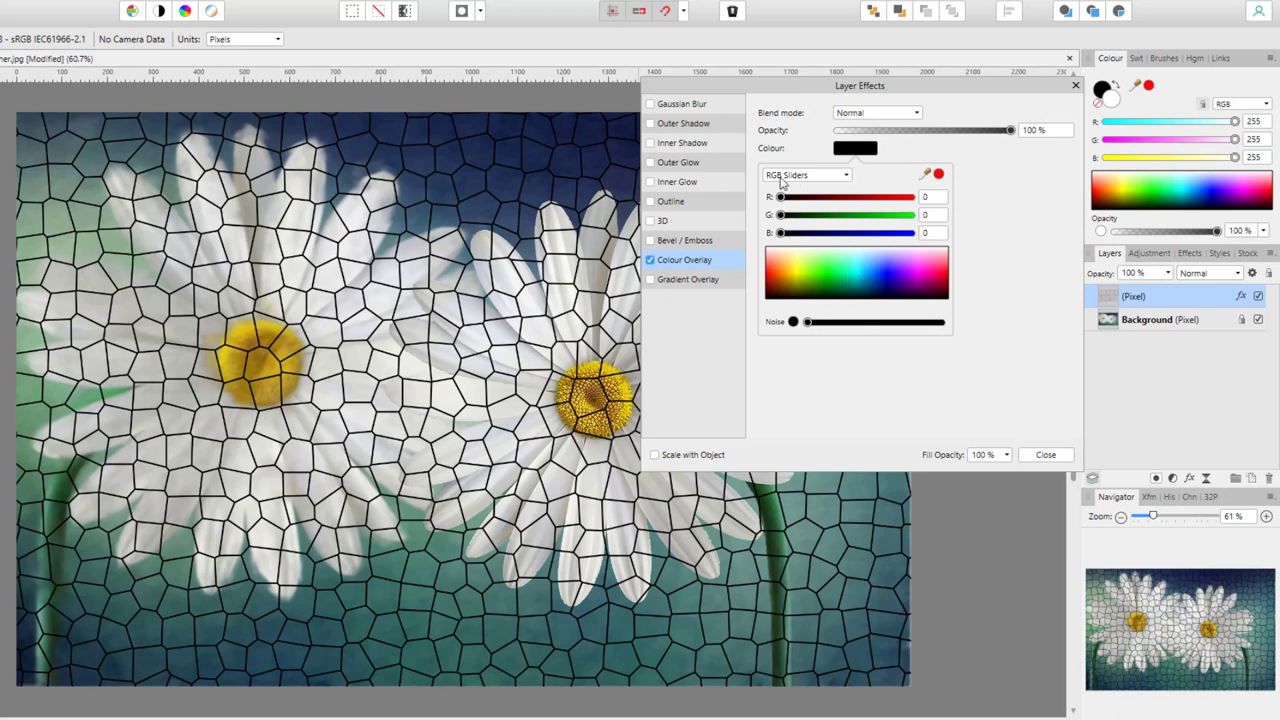
pyautogui.click(847, 177)
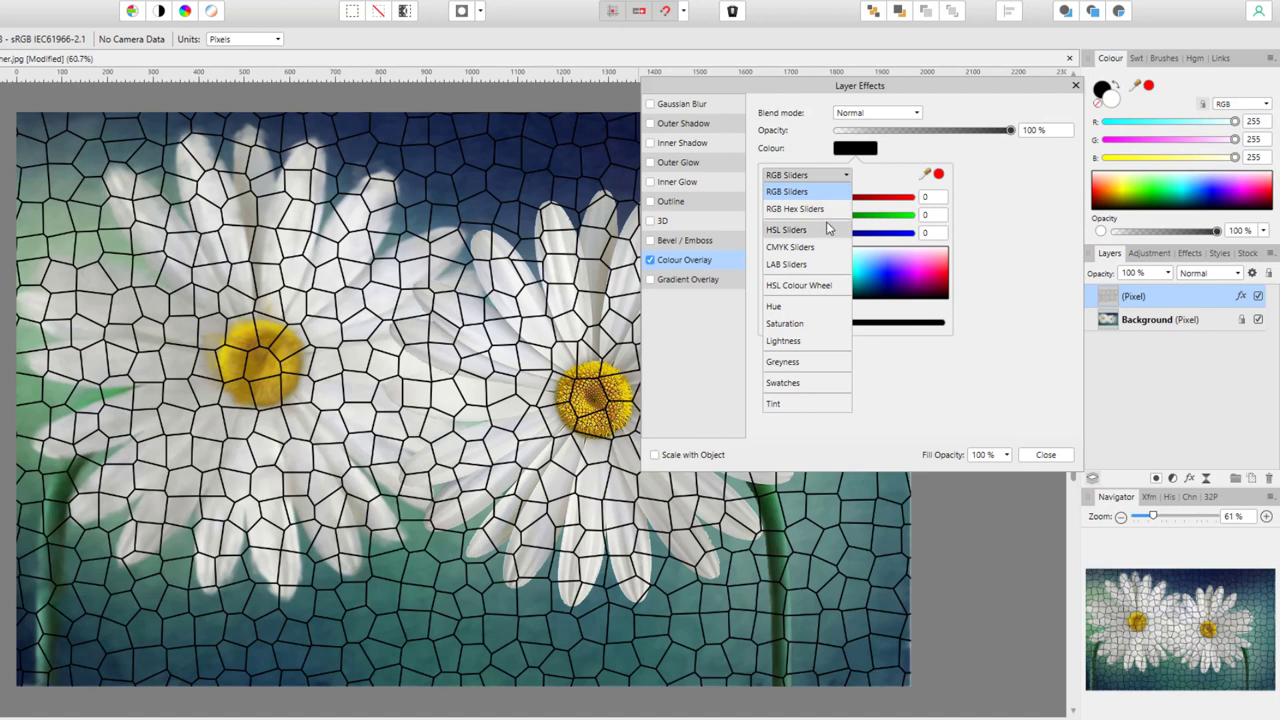
pyautogui.click(826, 287)
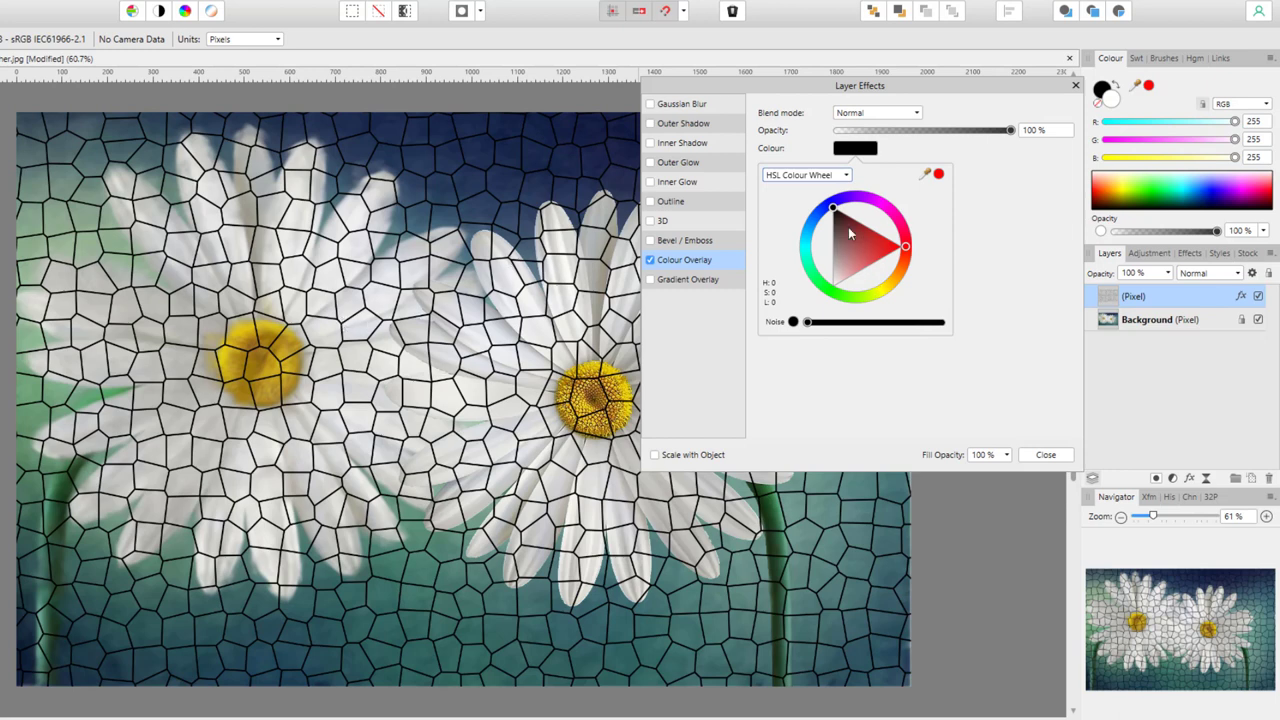
pyautogui.moveTo(836, 220); pyautogui.dragTo(843, 230)
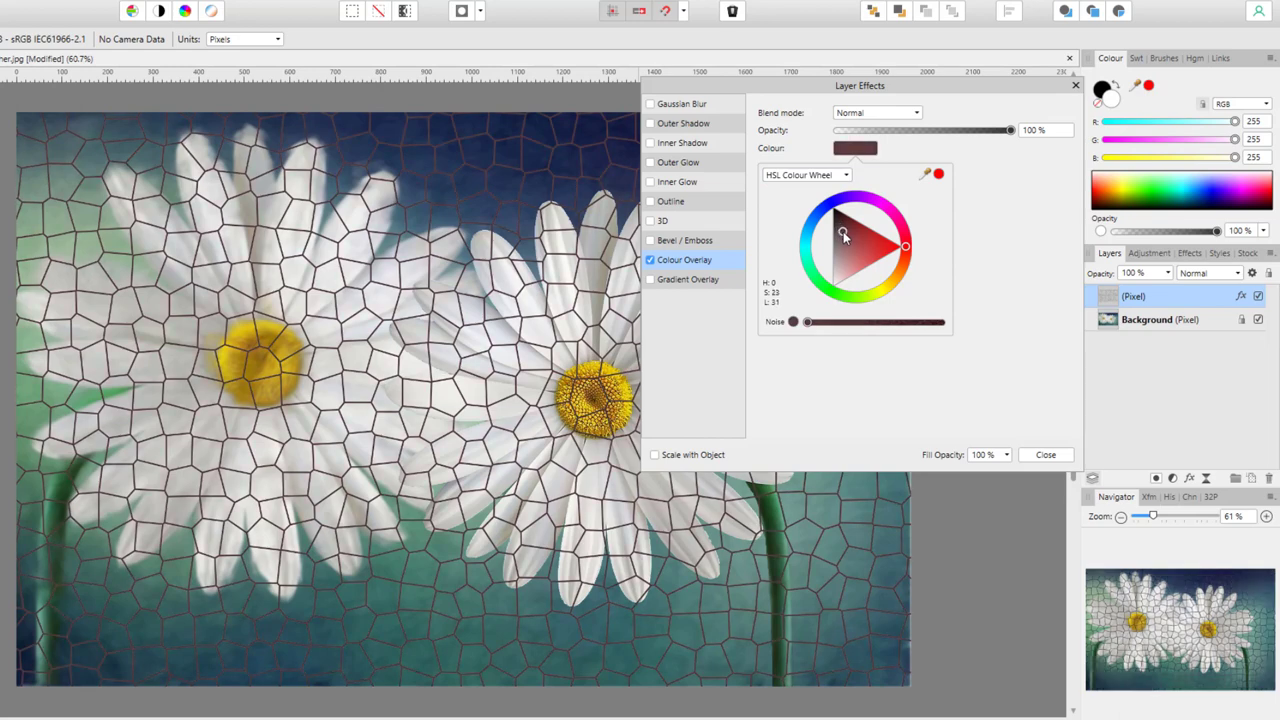
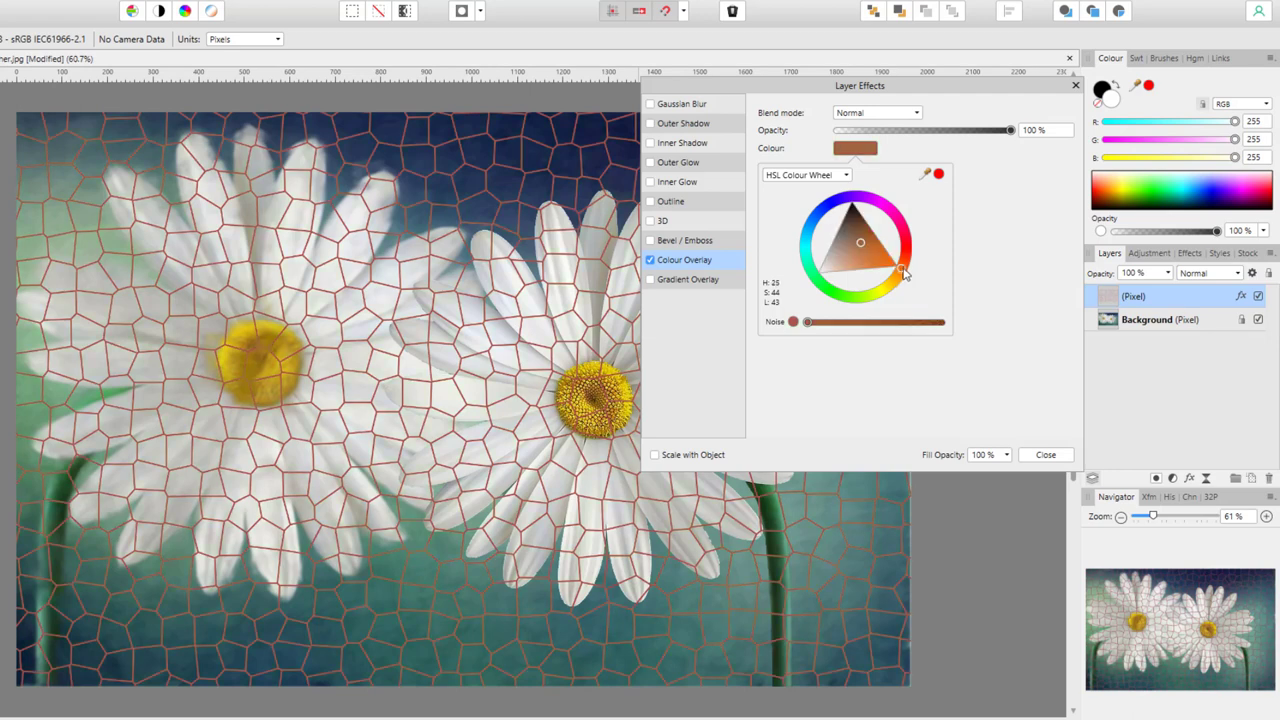
pyautogui.moveTo(864, 246); pyautogui.dragTo(868, 244)
pyautogui.moveTo(873, 242); pyautogui.dragTo(854, 211)
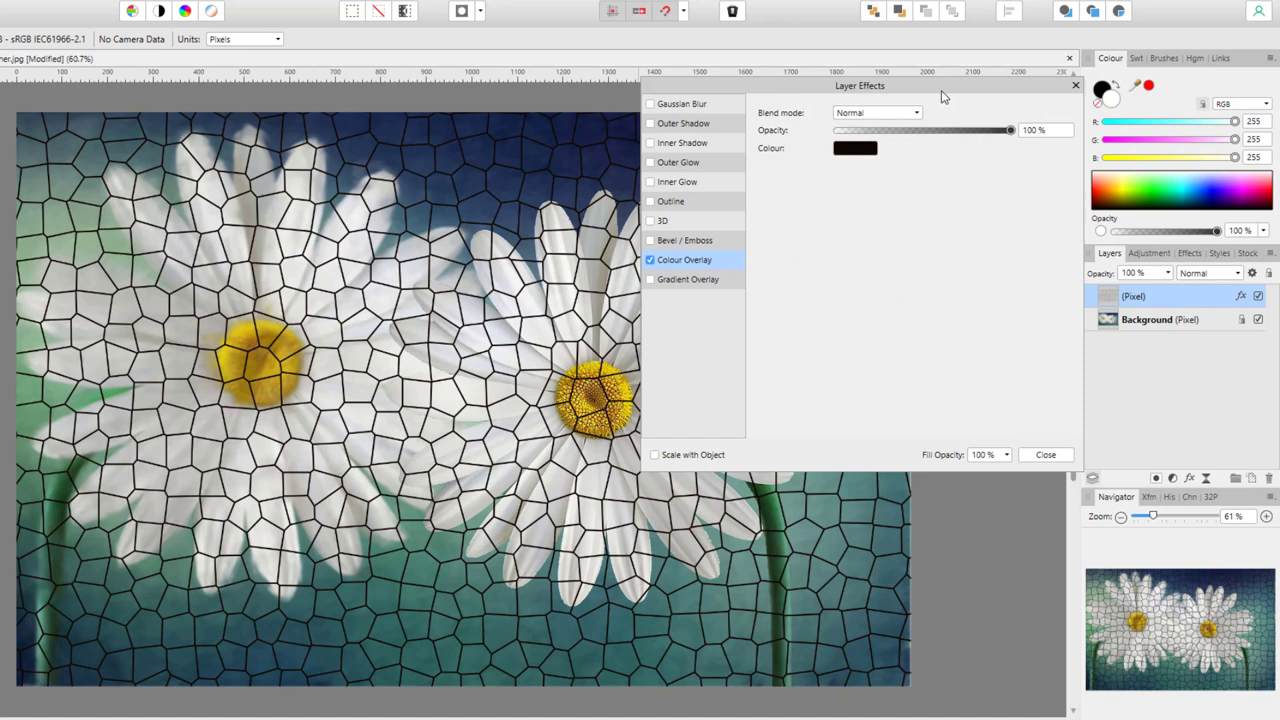
# Change the Voronoi lines' Colour Overlay to a saturated orange-brown on the HSL Colour Wheel, keeping the overlay opacity at 100%
pyautogui.moveTo(943, 91); pyautogui.dragTo(1273, 98)
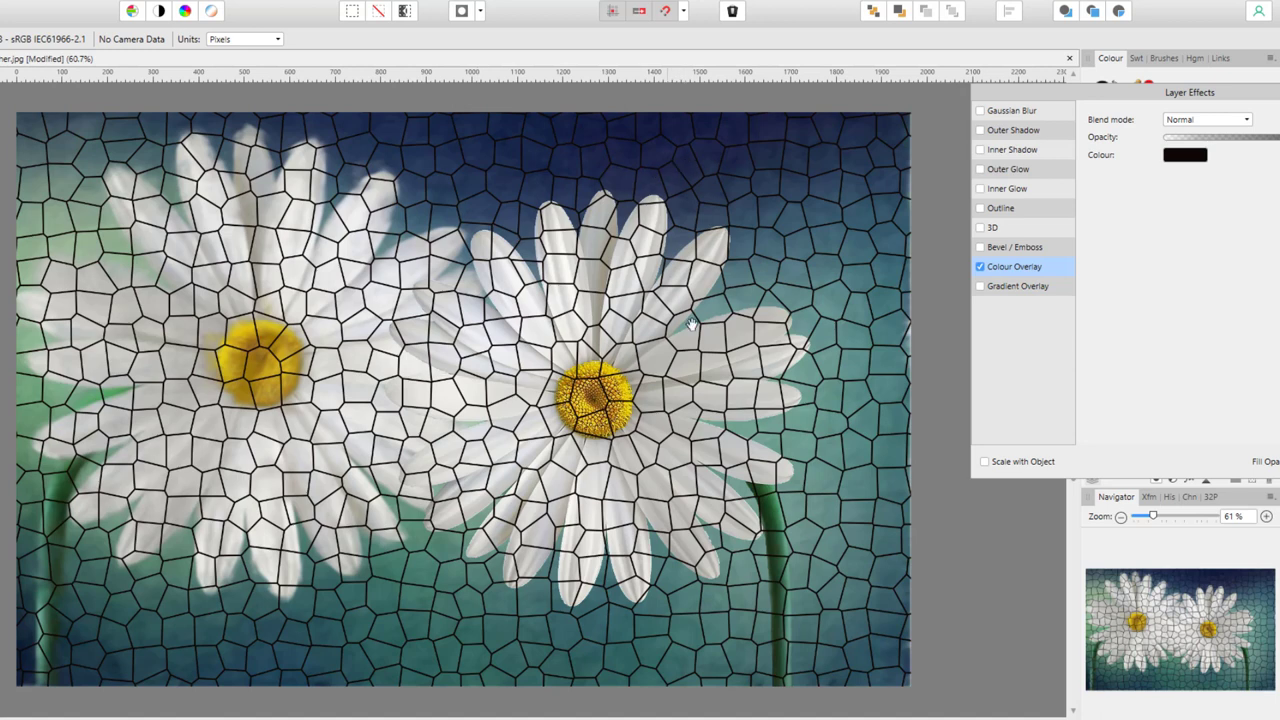
pyautogui.moveTo(1122, 94); pyautogui.dragTo(805, 113)
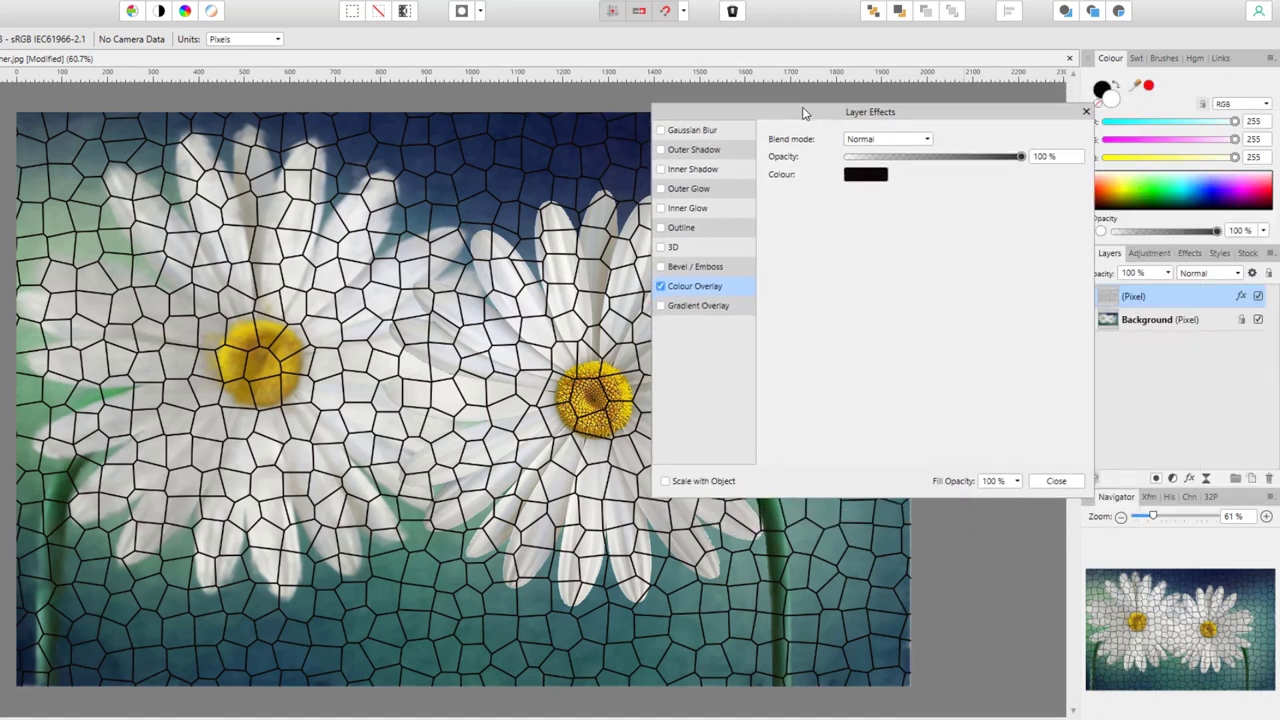
pyautogui.click(868, 175)
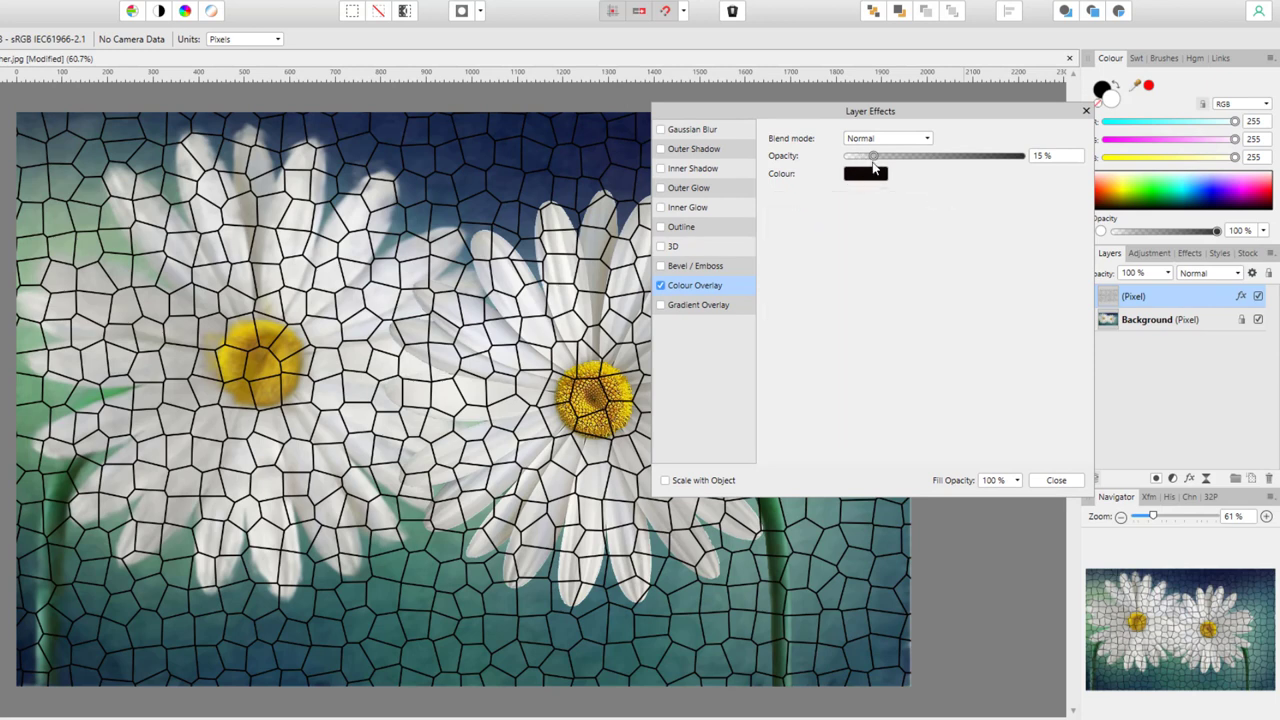
pyautogui.moveTo(875, 158); pyautogui.dragTo(1022, 157)
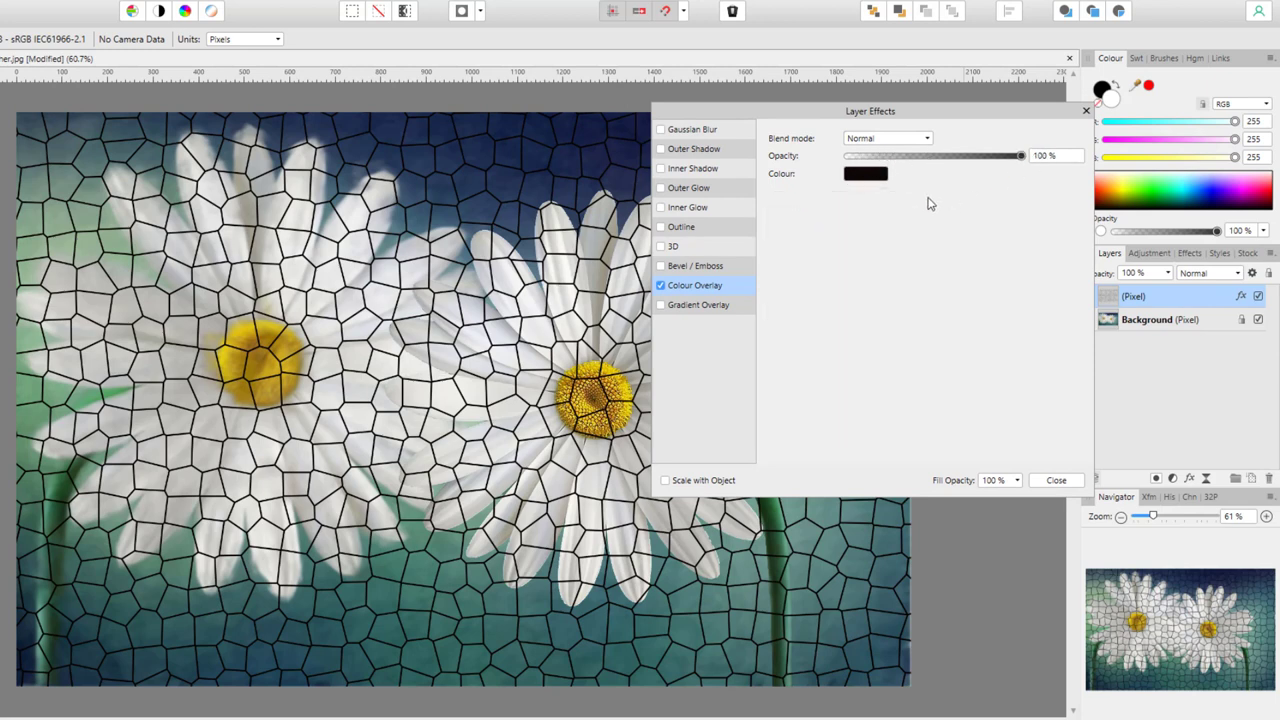
pyautogui.click(873, 179)
pyautogui.click(876, 257)
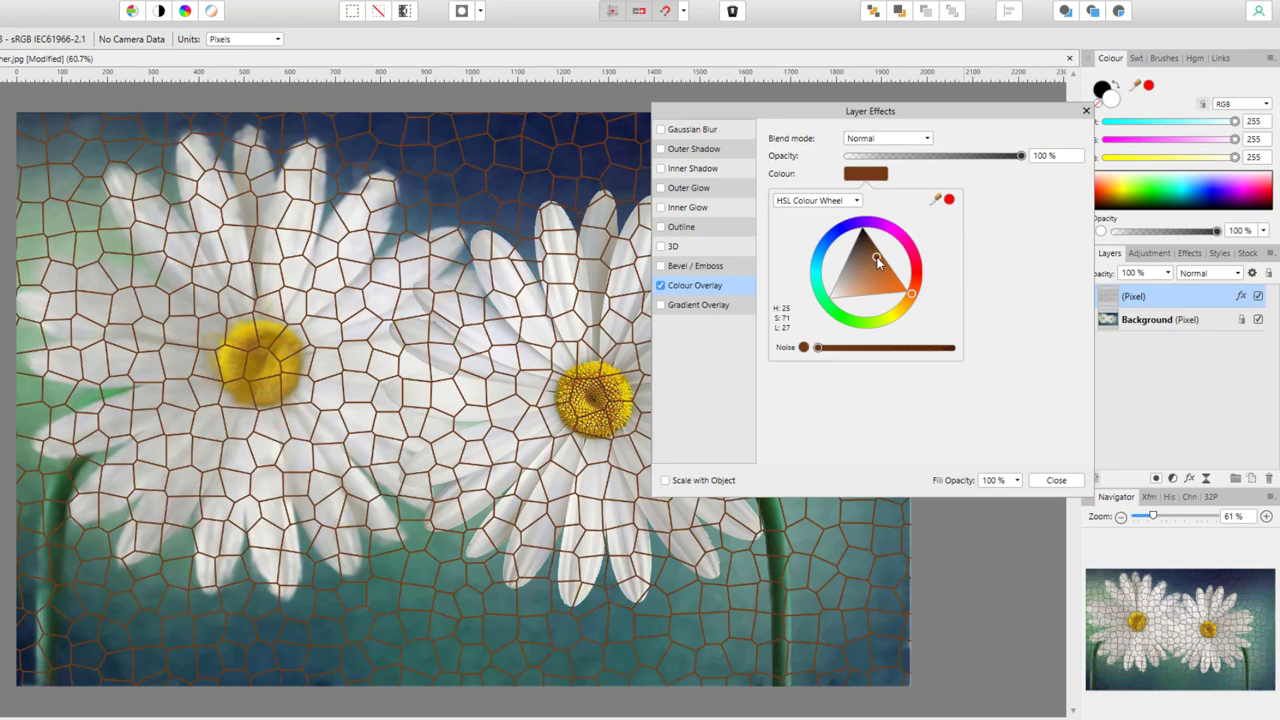
pyautogui.click(878, 260)
pyautogui.moveTo(877, 257); pyautogui.dragTo(882, 260)
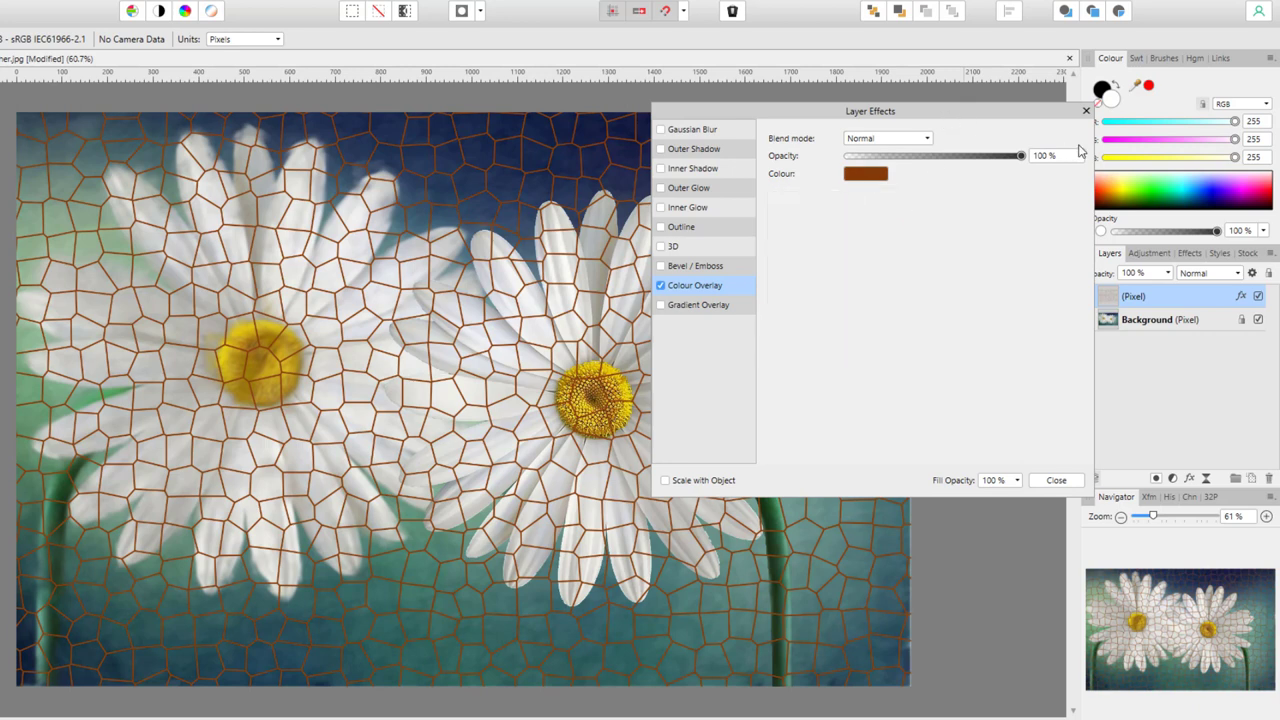
# Enable the 3D layer effect on the Voronoi lines with a radius of 7.3 px and a soften of 3 px
pyautogui.moveTo(931, 122); pyautogui.dragTo(903, 125)
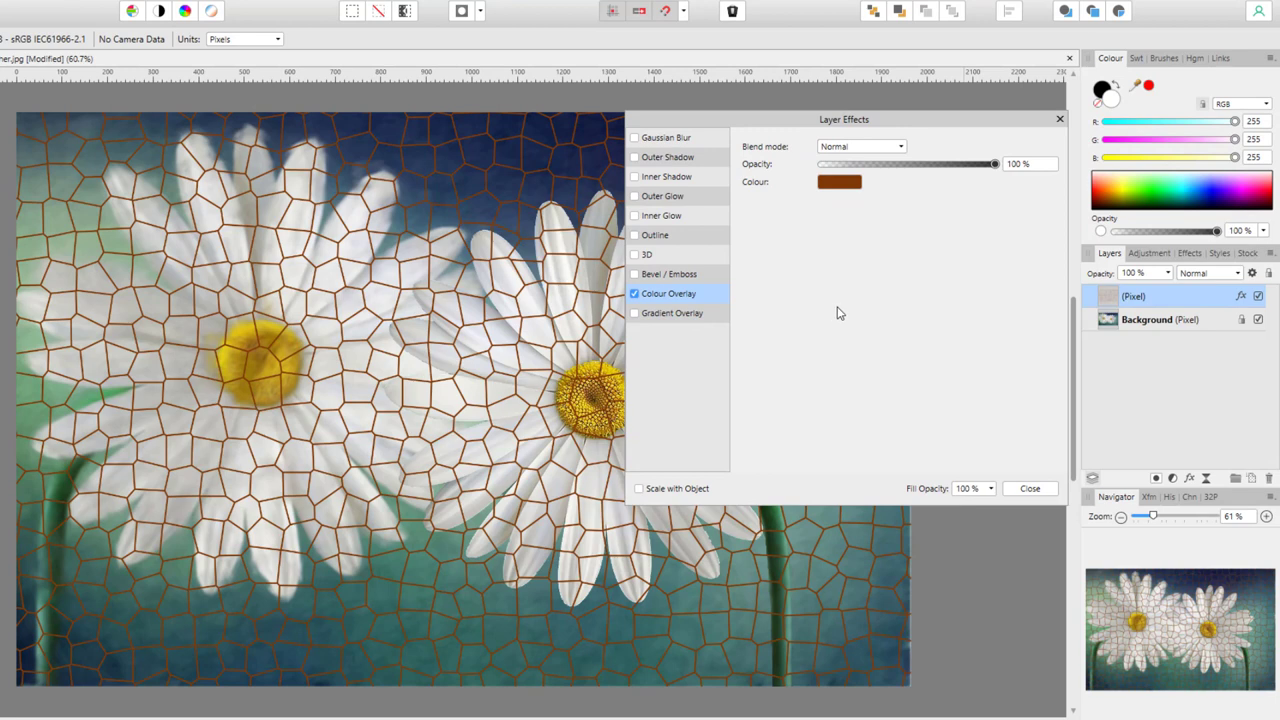
pyautogui.click(636, 256)
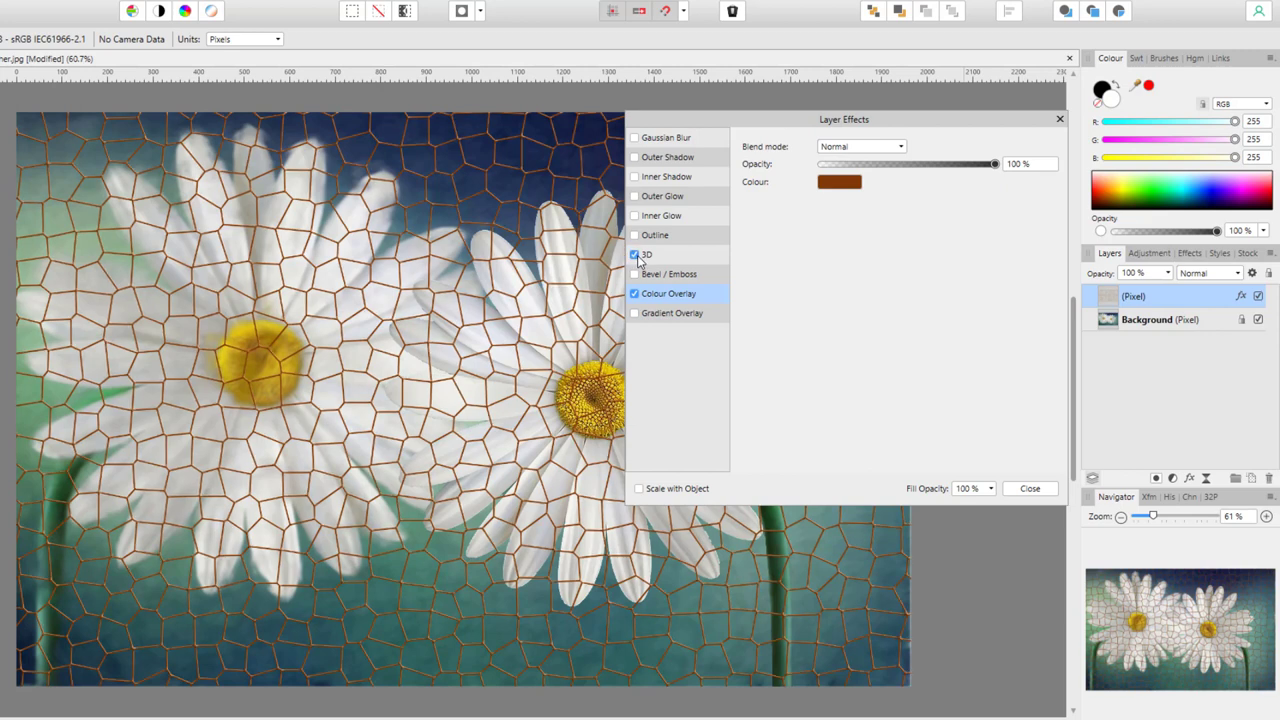
pyautogui.click(649, 256)
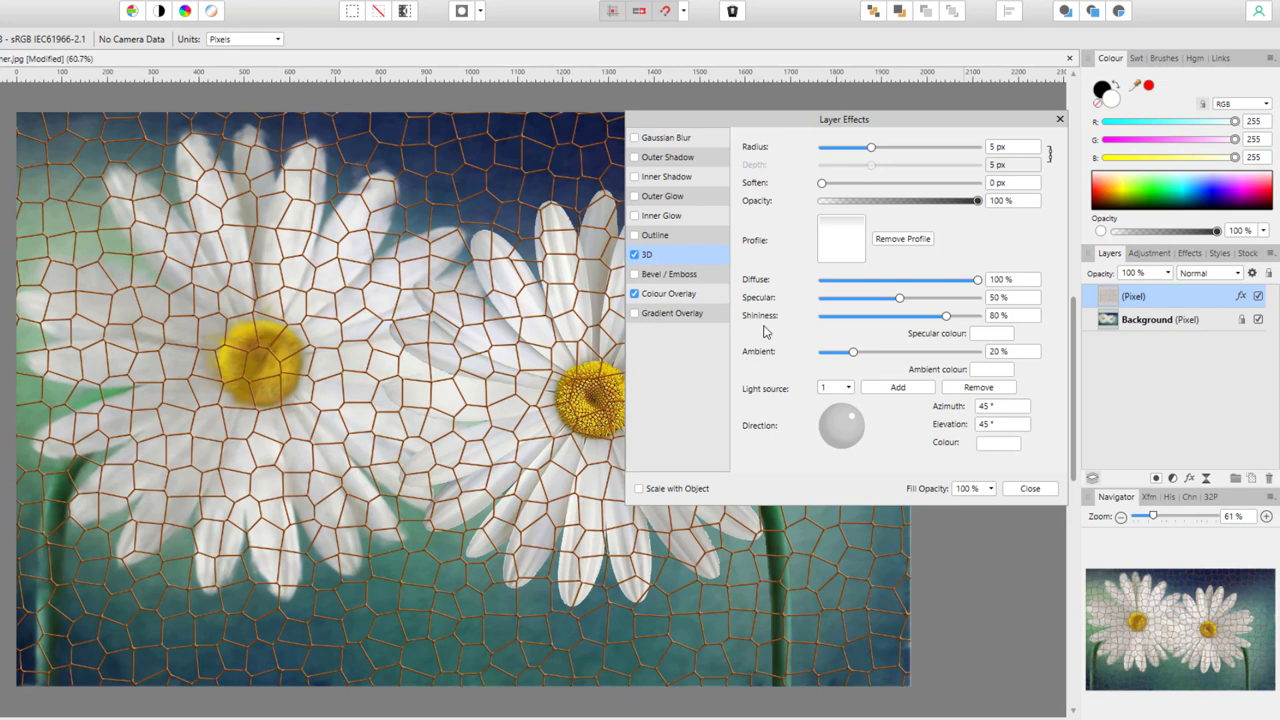
pyautogui.moveTo(891, 120); pyautogui.dragTo(1013, 161)
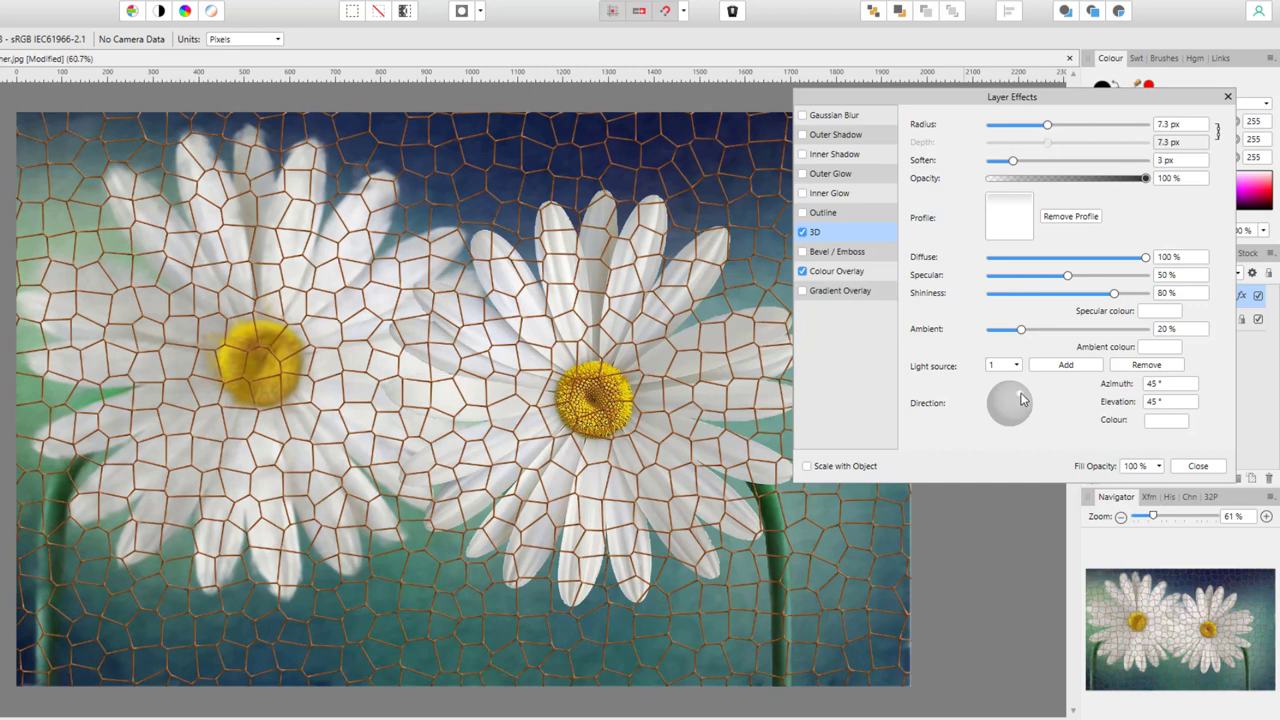
# Set the 3D light to azimuth 159.2° and elevation 55.7°, with specular at 66% and soften at 4.8 px
pyautogui.moveTo(1021, 399)
pyautogui.mouseDown()
pyautogui.moveTo(1008, 422)
pyautogui.moveTo(1000, 404)
pyautogui.mouseUp()
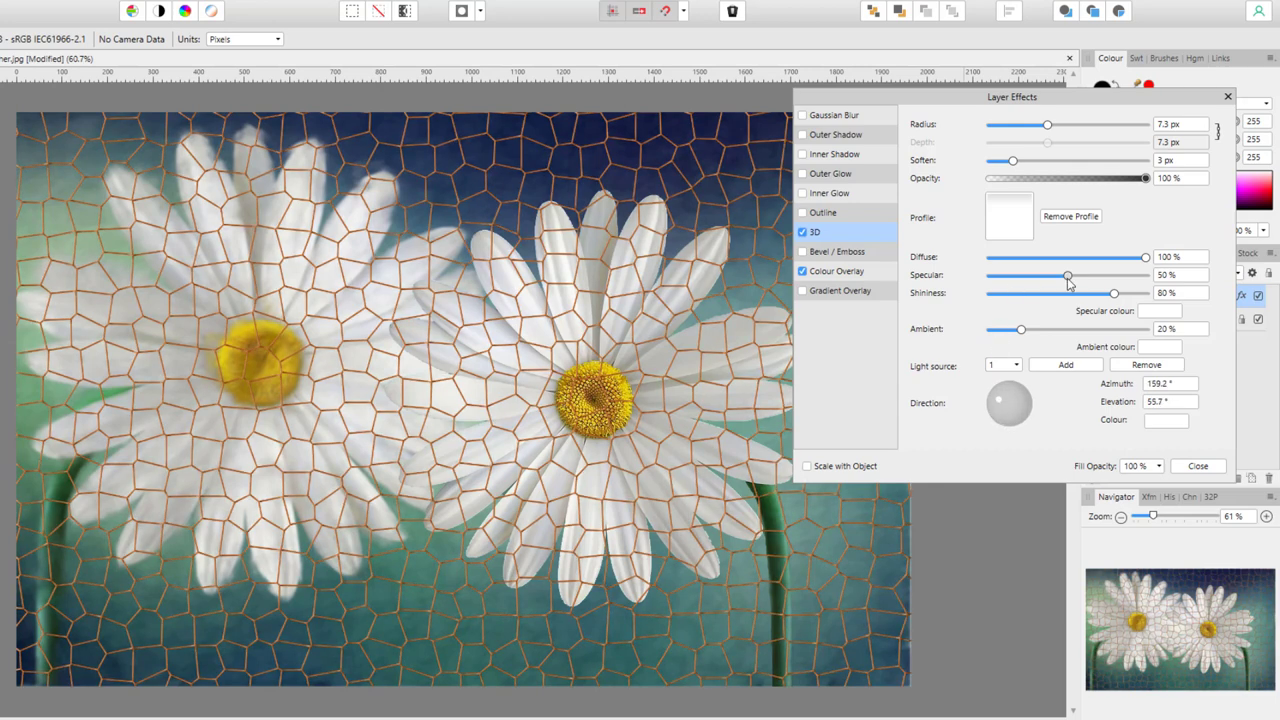
pyautogui.moveTo(1070, 281); pyautogui.dragTo(1095, 281)
pyautogui.moveTo(1013, 161); pyautogui.dragTo(1027, 161)
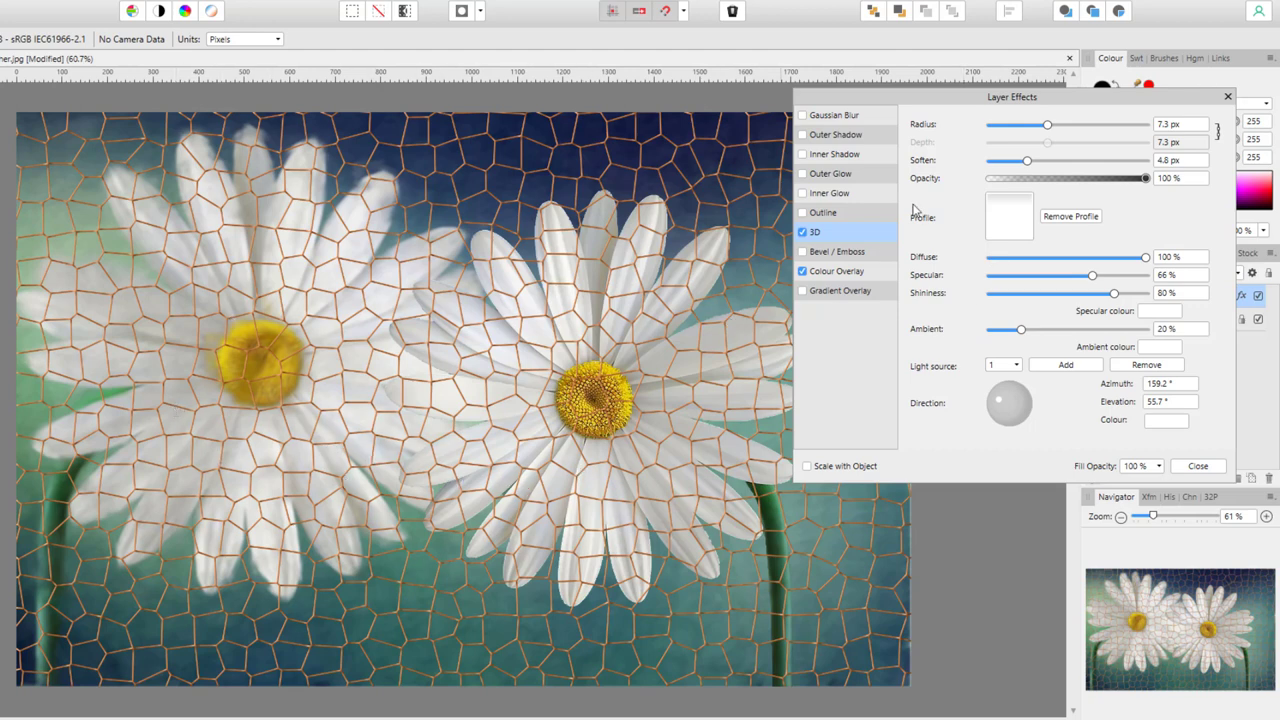
# Try an Inner Shadow effect on the Voronoi lines with radius 4.9 px, offset 4 px and intensity 33%
pyautogui.moveTo(1046, 103); pyautogui.dragTo(1006, 103)
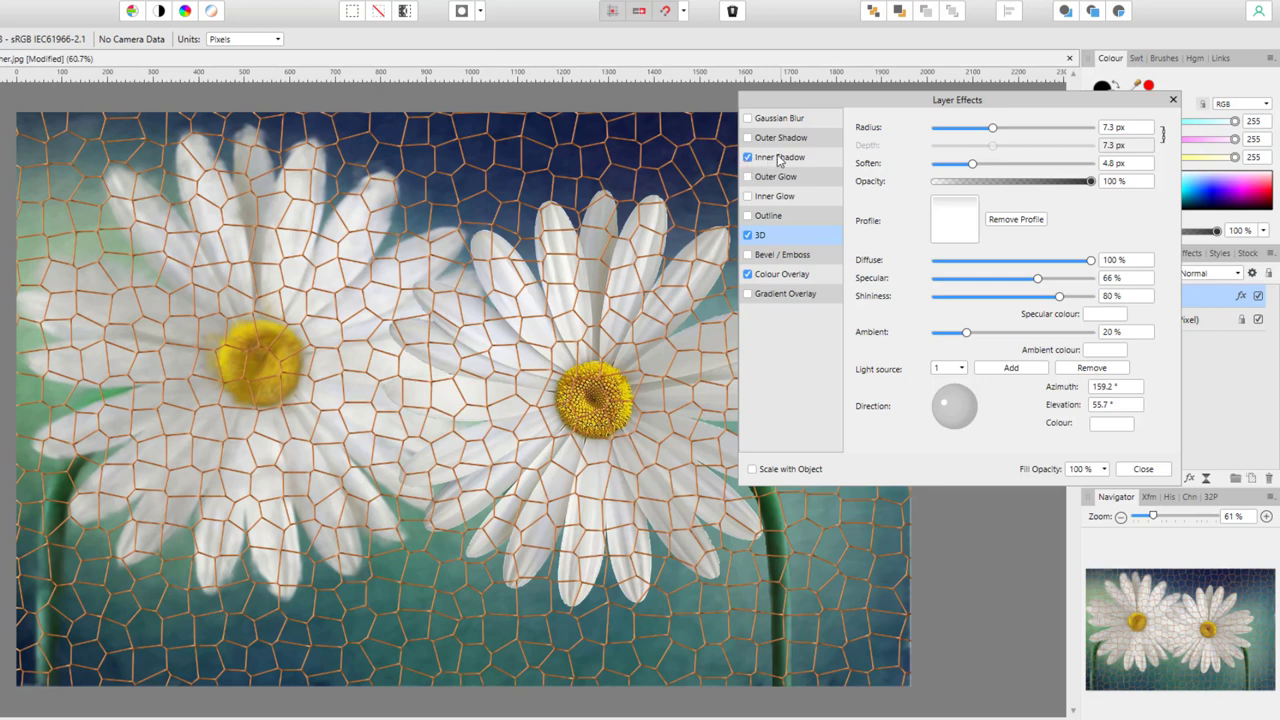
pyautogui.click(780, 159)
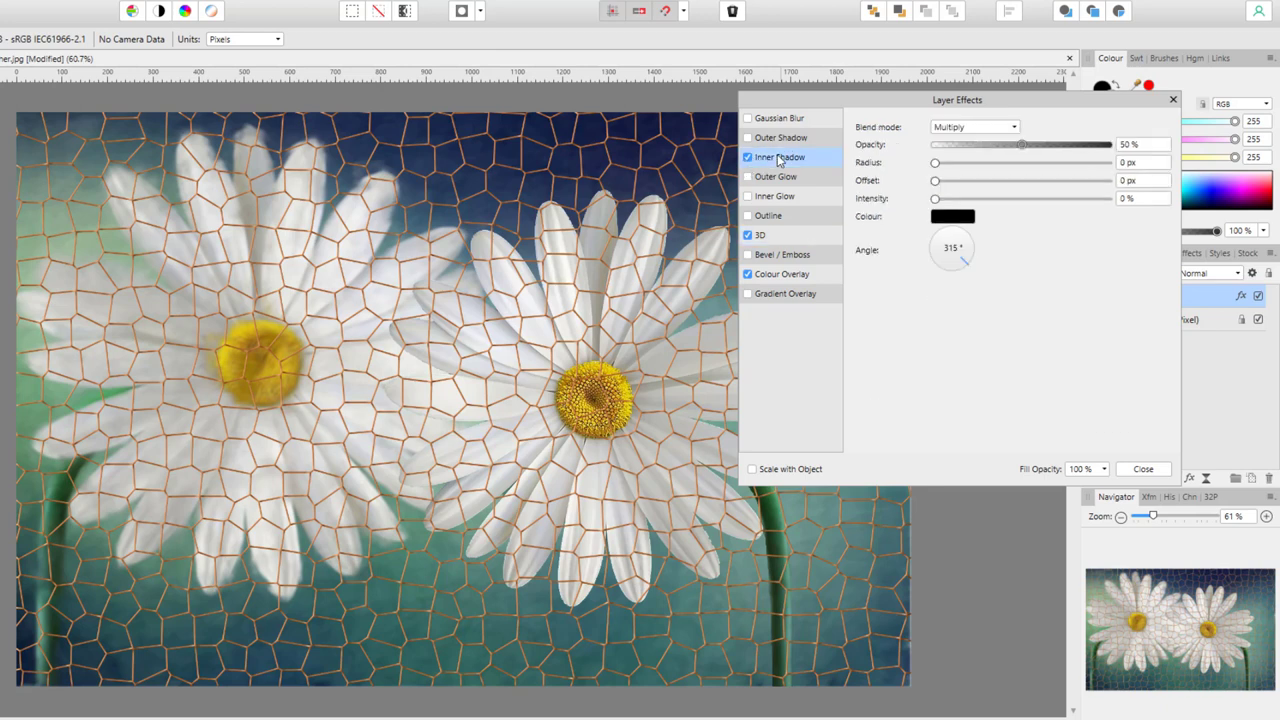
pyautogui.click(989, 162)
pyautogui.click(986, 180)
pyautogui.click(992, 198)
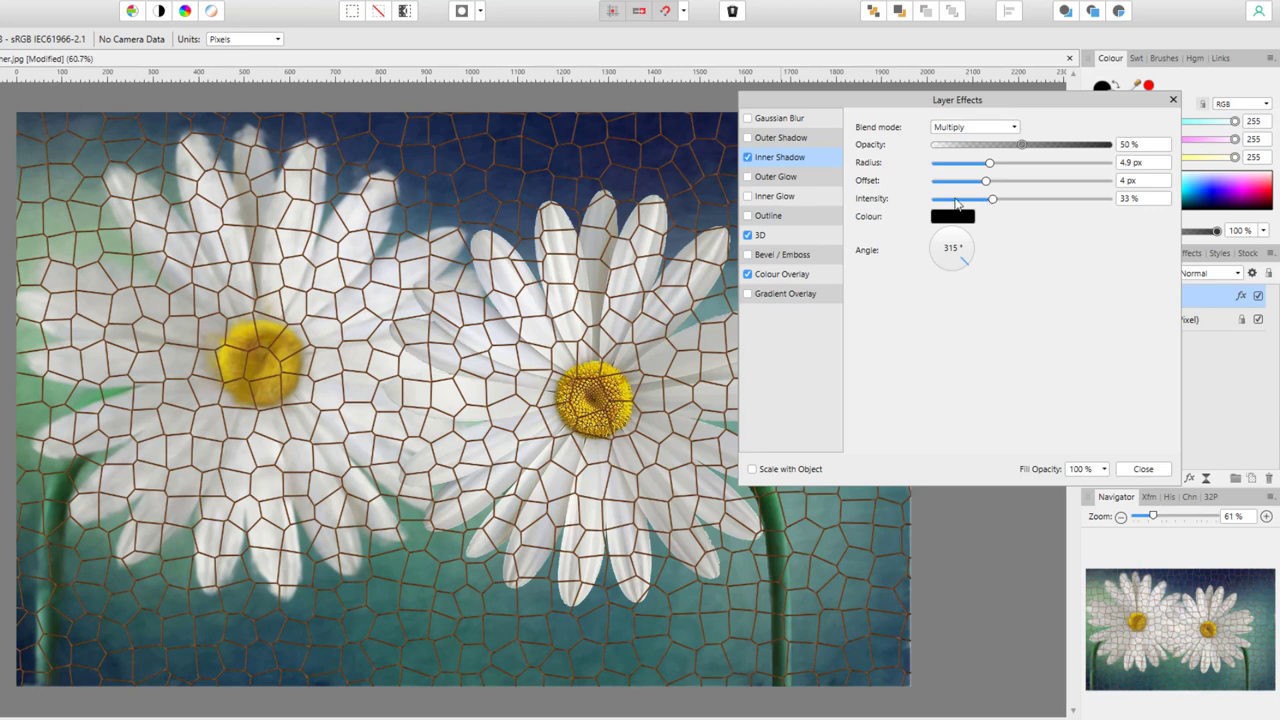
# Try a subtler Inner Shadow with radius 1.9 px, offset 0.5 px and intensity 21%, judging it on the enlarged image
pyautogui.moveTo(988, 166); pyautogui.dragTo(939, 214)
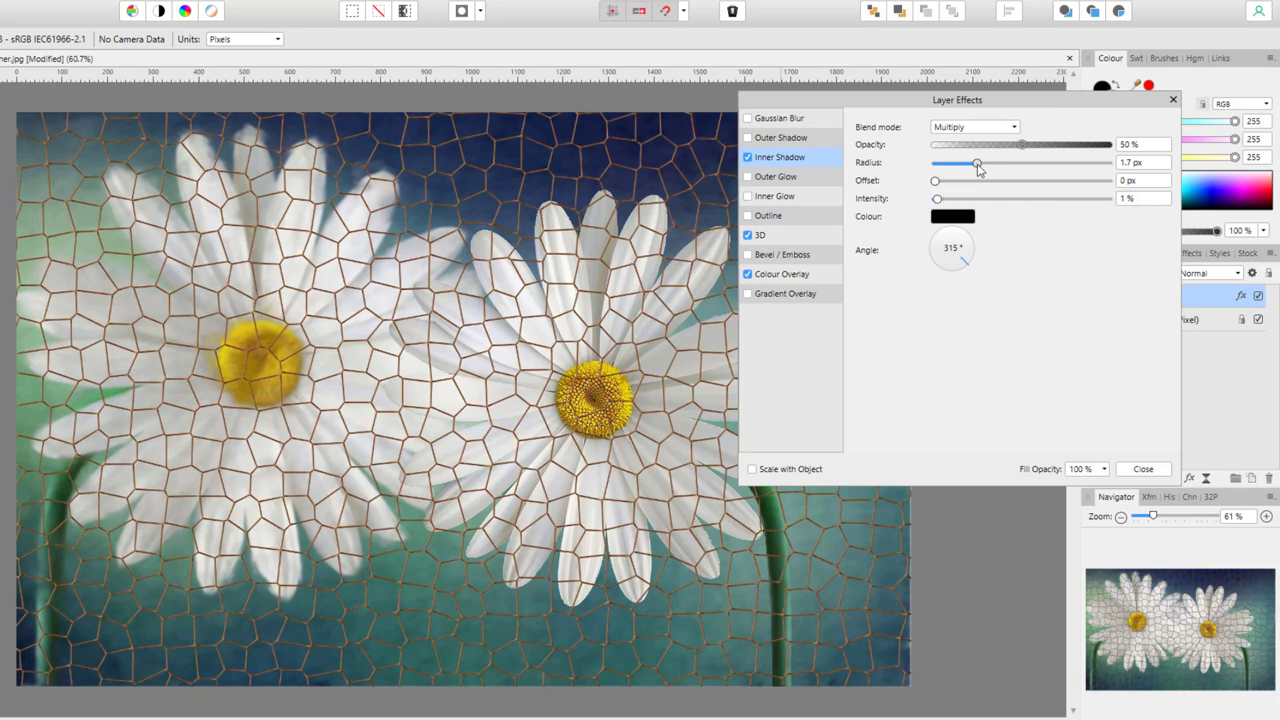
pyautogui.moveTo(977, 162); pyautogui.dragTo(969, 190)
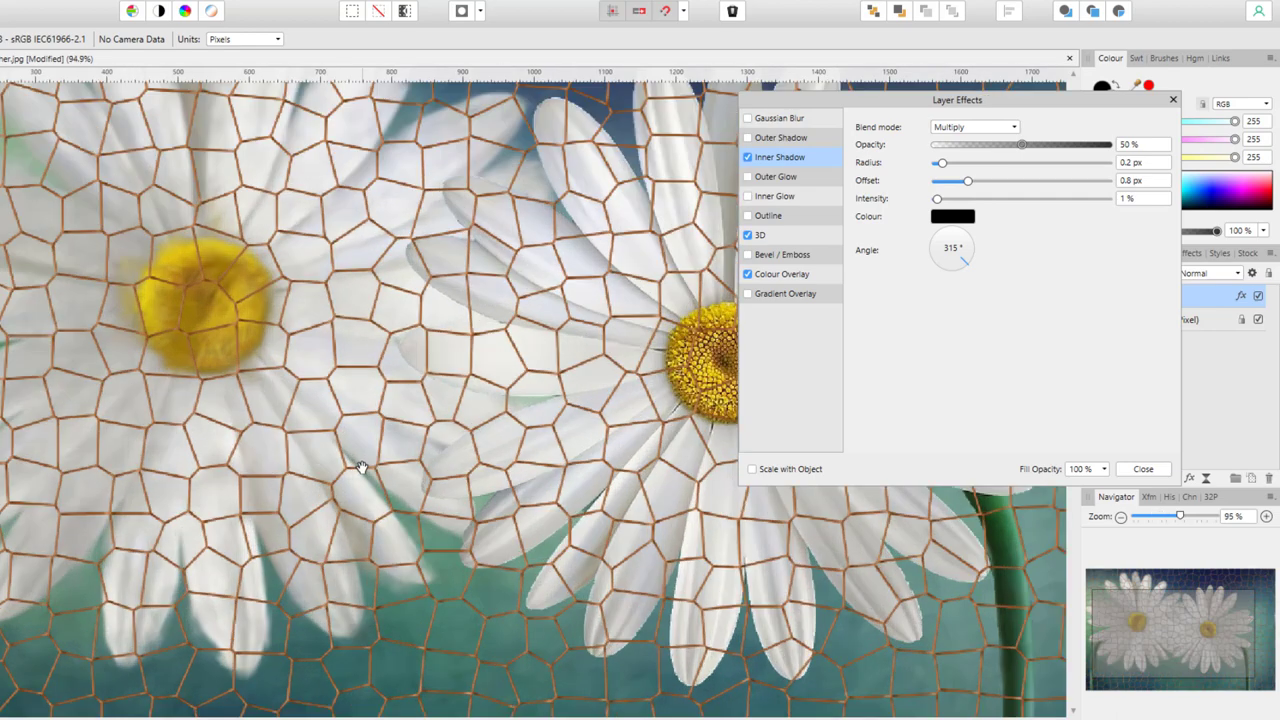
pyautogui.scroll(2, 360, 460)
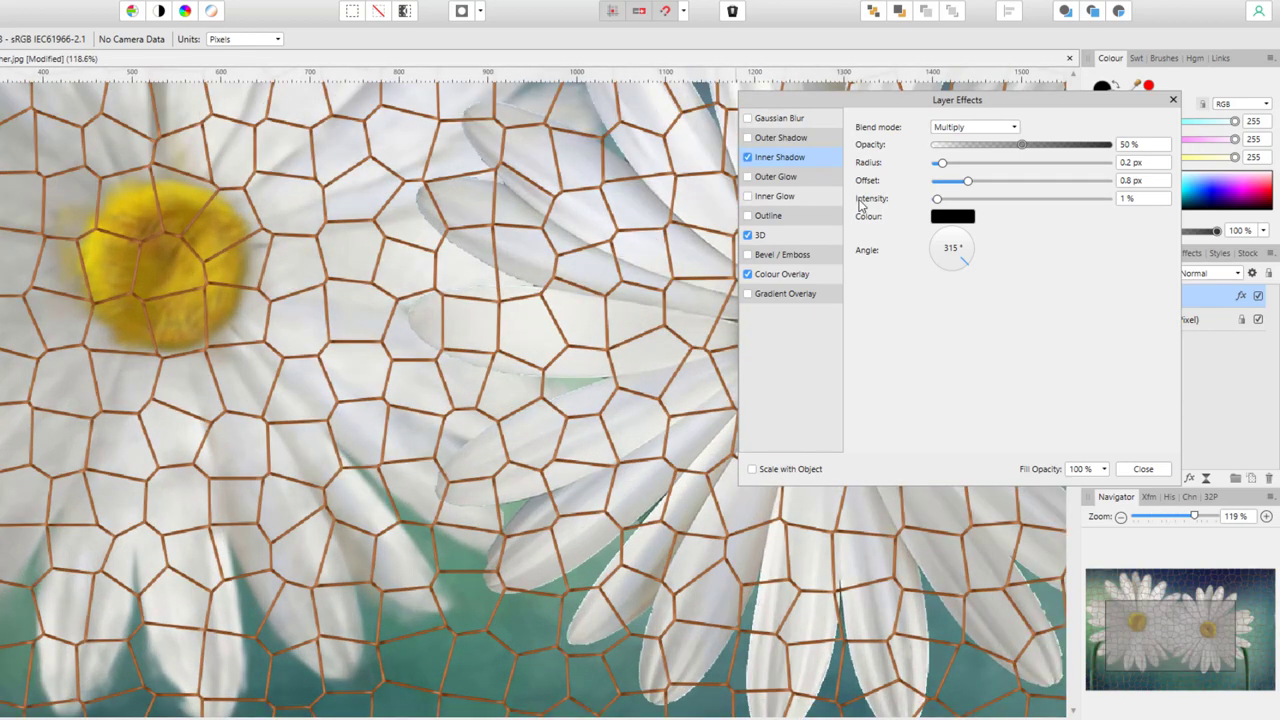
pyautogui.moveTo(970, 188)
pyautogui.mouseDown()
pyautogui.moveTo(934, 190)
pyautogui.moveTo(955, 192)
pyautogui.moveTo(977, 165)
pyautogui.moveTo(1001, 204)
pyautogui.moveTo(973, 201)
pyautogui.mouseUp()
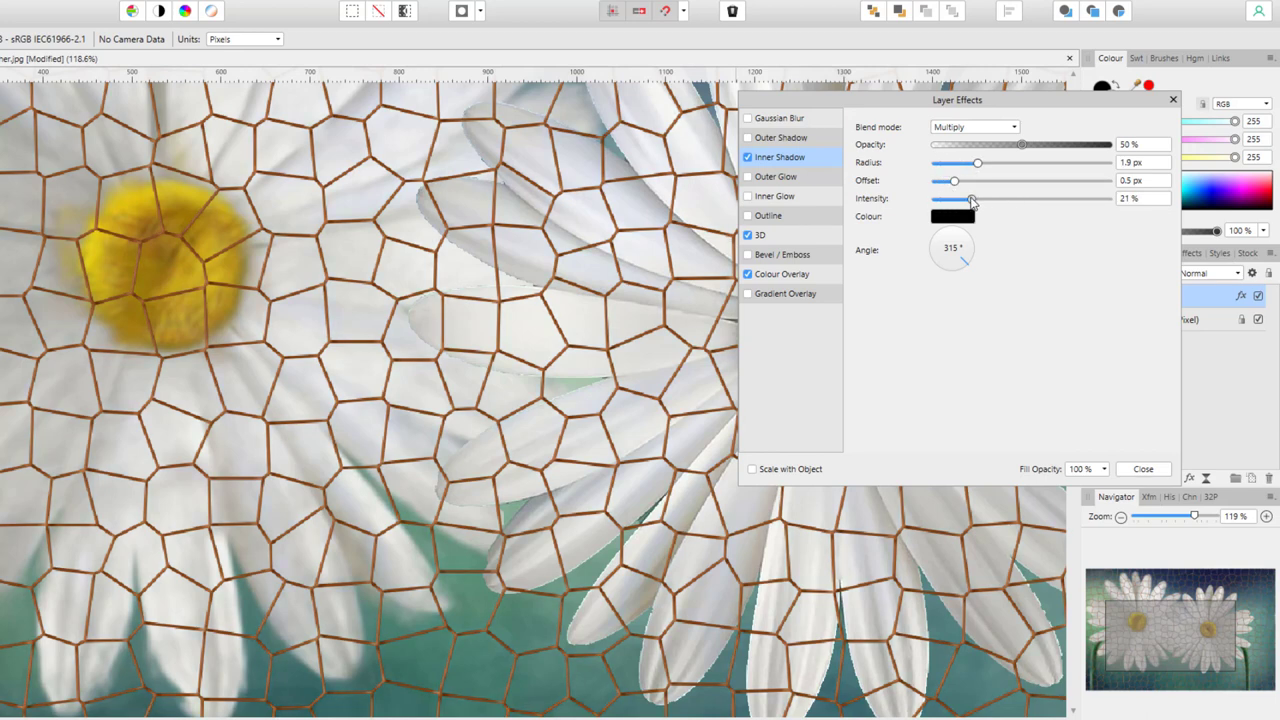
# Reduce the Inner Shadow to radius 0.1 px and offset 0.2 px while checking the whole image, and disable the effect
pyautogui.scroll(-2, 555, 457)
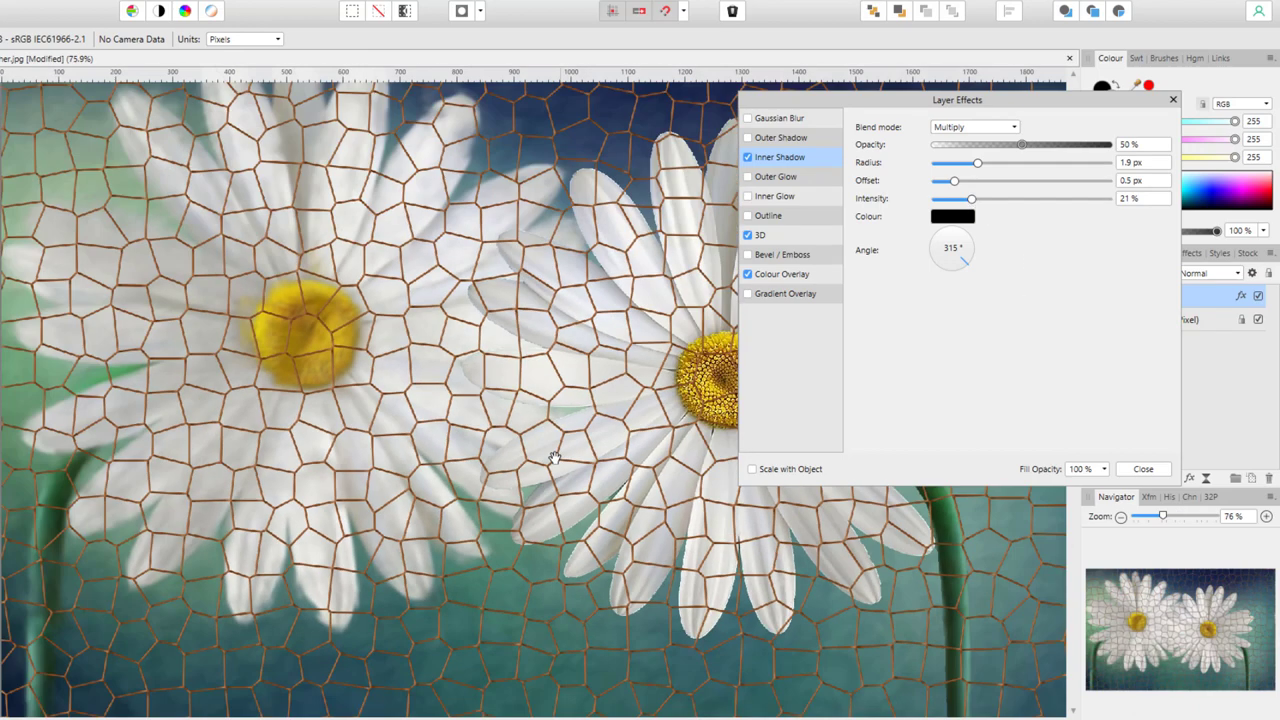
pyautogui.scroll(-2, 555, 457)
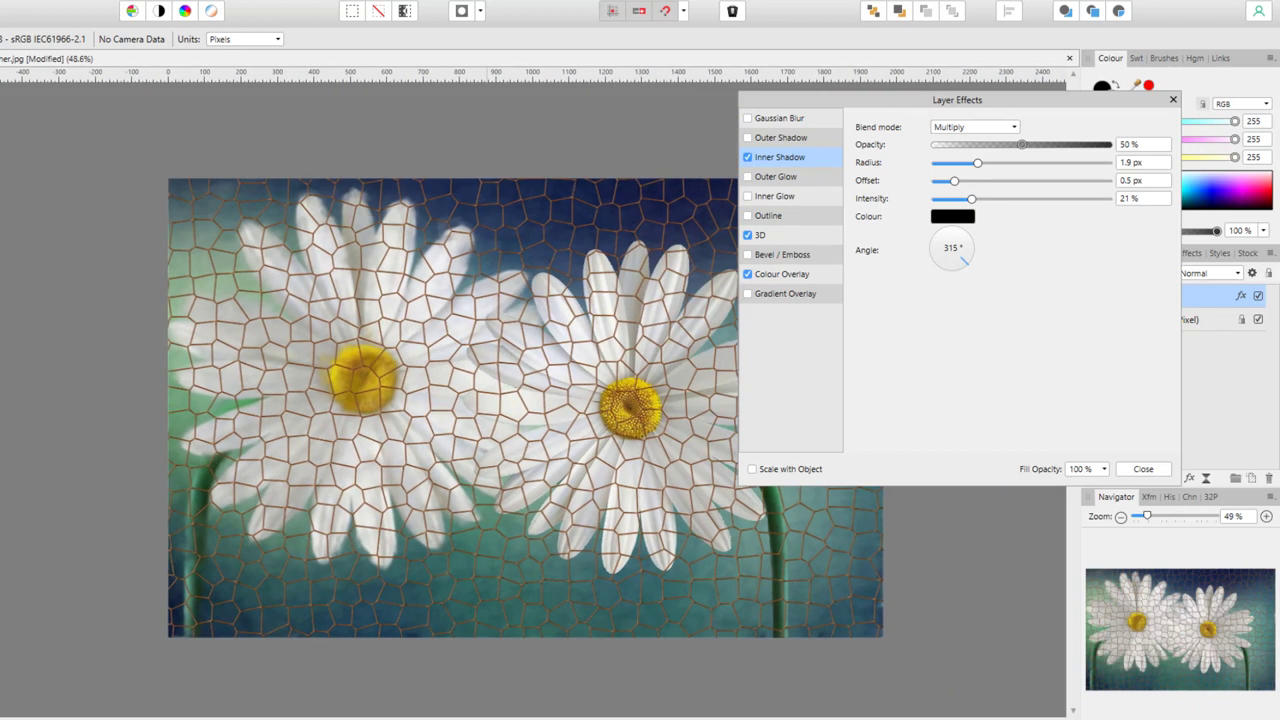
pyautogui.hscroll(3, 475, 558)
pyautogui.scroll(1, 475, 558)
pyautogui.scroll(-1, 475, 558)
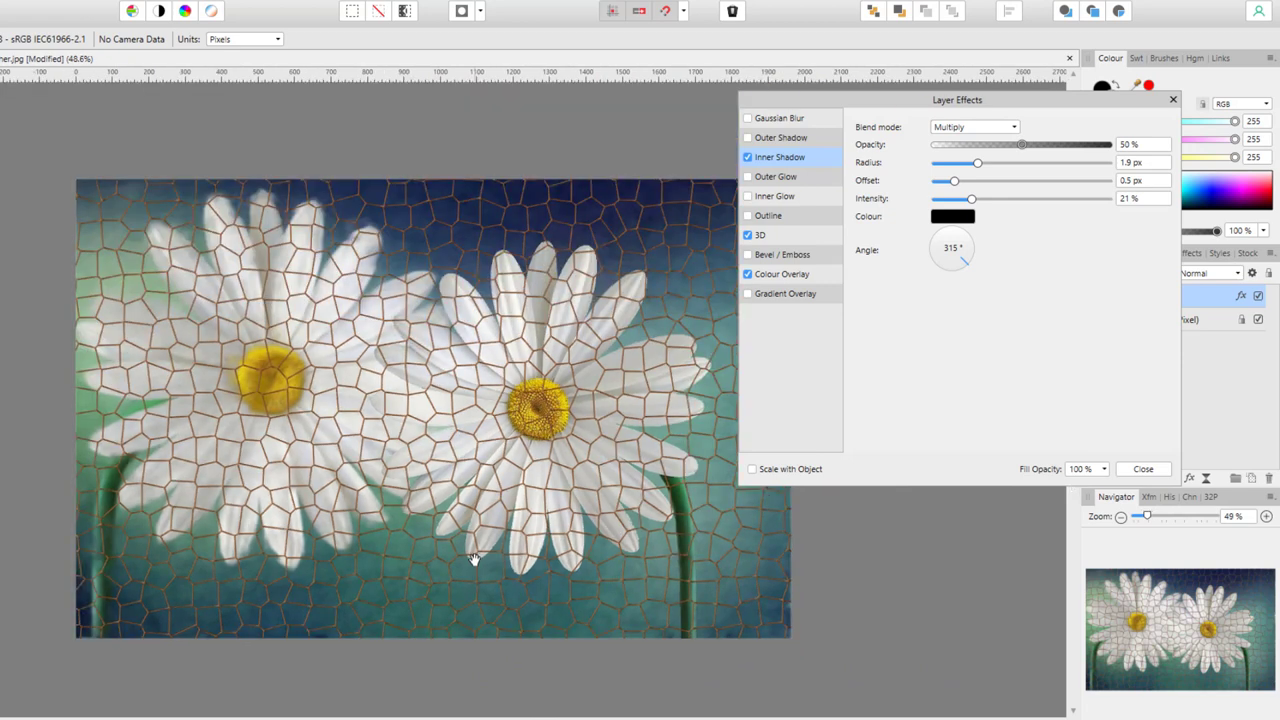
pyautogui.moveTo(954, 181); pyautogui.dragTo(856, 193)
pyautogui.click(747, 158)
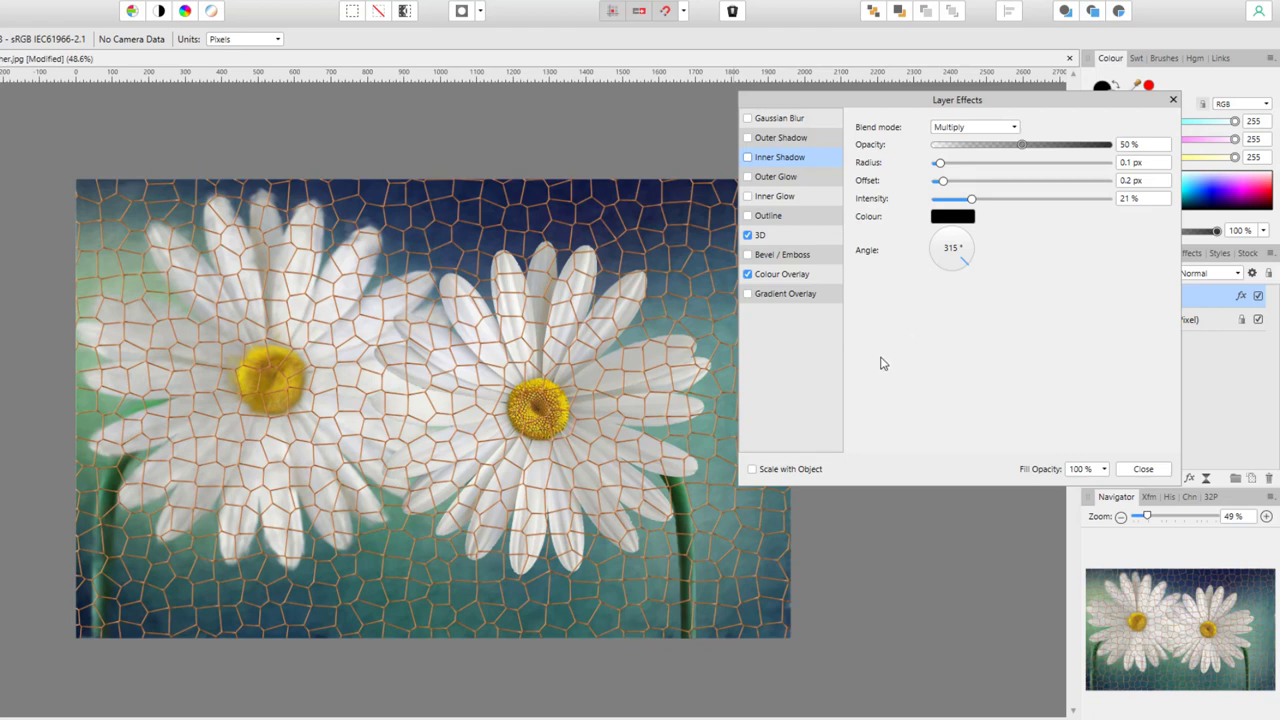
# Close the Voronoi layer's effect settings, keeping 3D and Colour Overlay enabled
pyautogui.moveTo(910, 108); pyautogui.dragTo(853, 107)
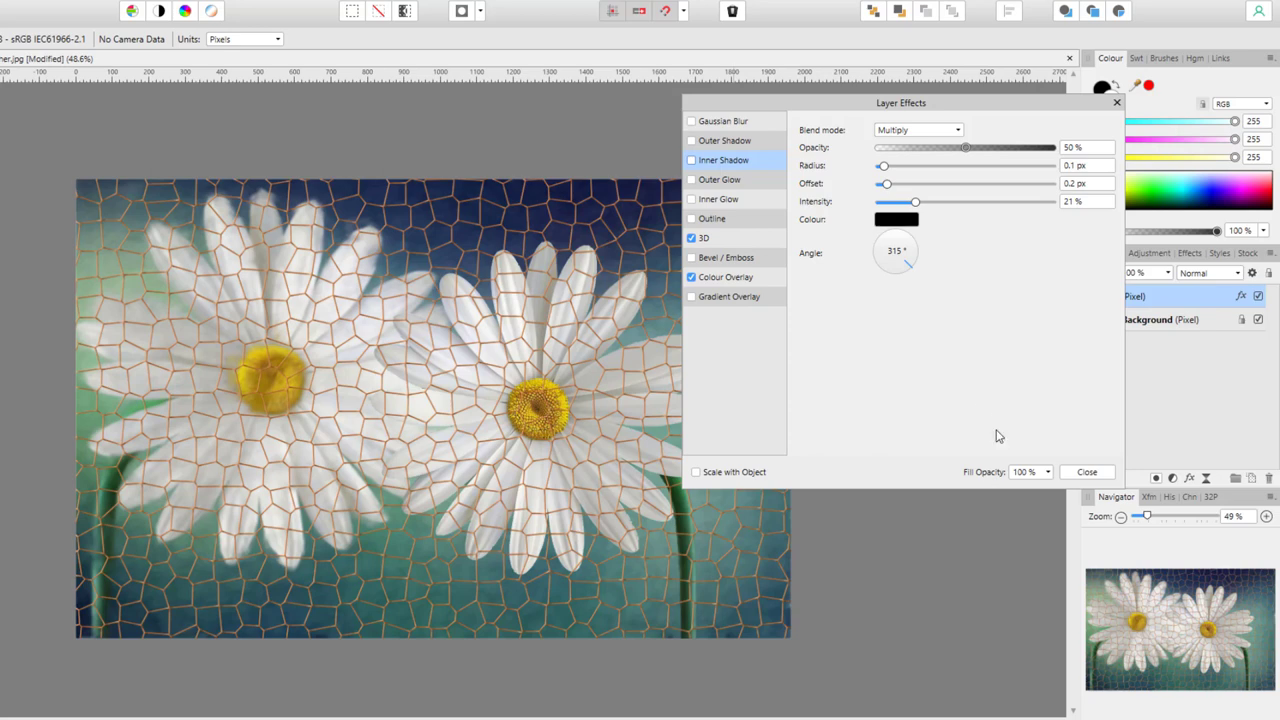
pyautogui.click(1088, 472)
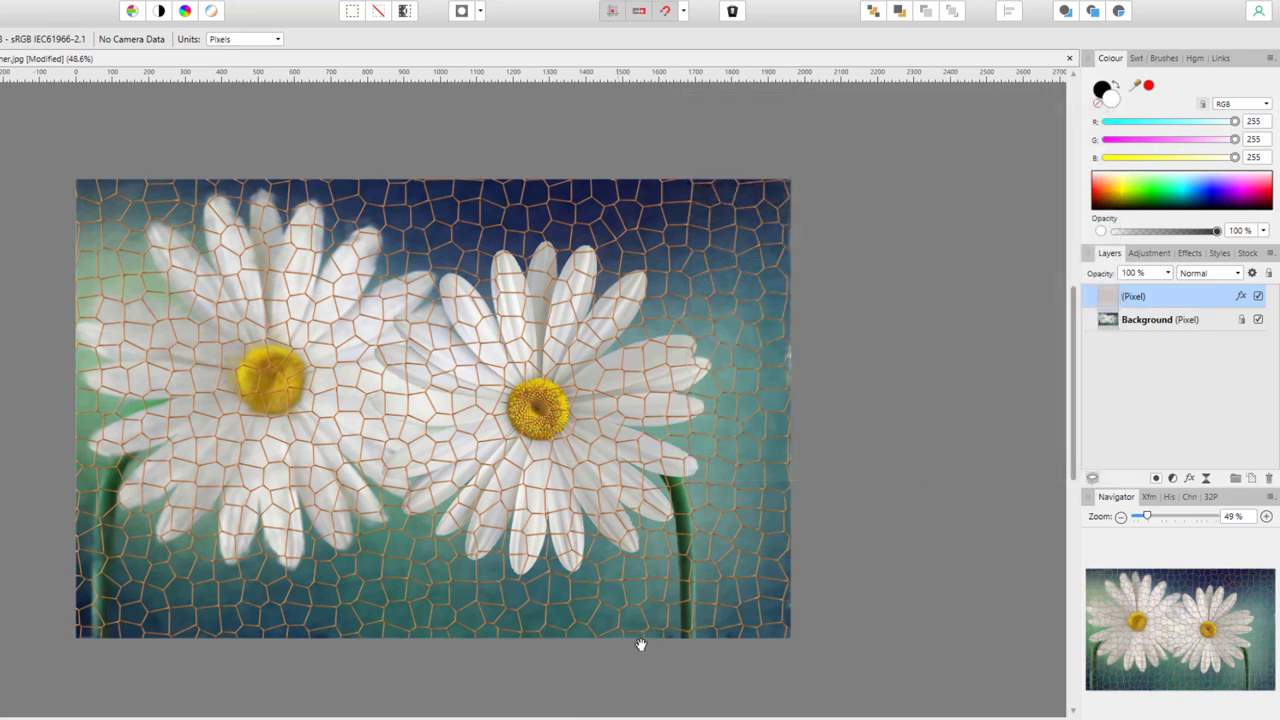
pyautogui.scroll(2, 653, 633)
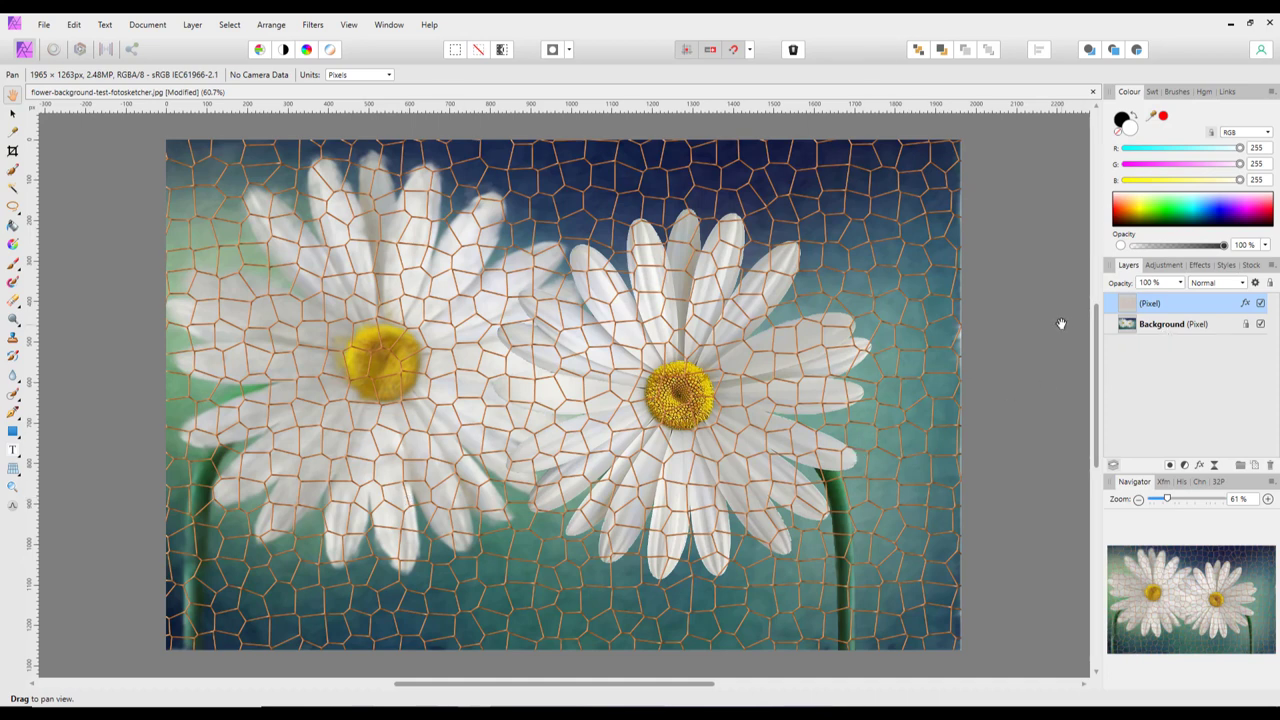
# Apply a Gaussian Blur with a radius of 4.8 px to the Background photo layer
pyautogui.click(1161, 329)
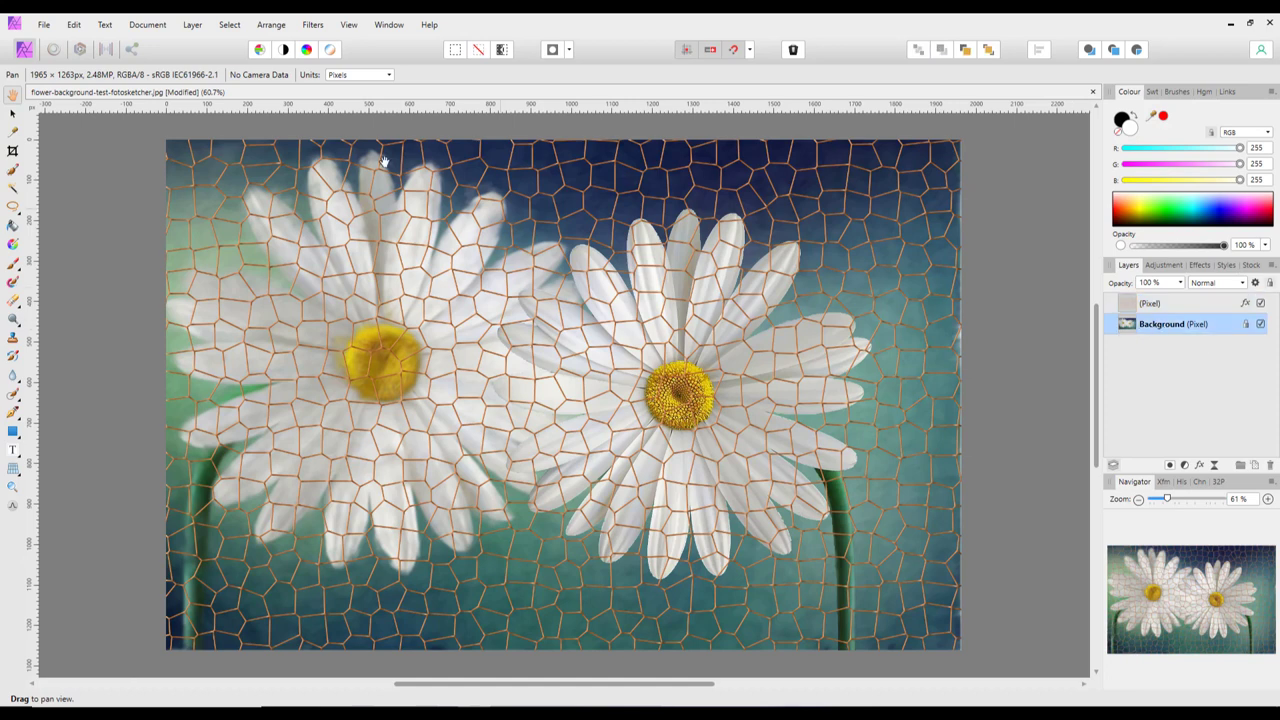
pyautogui.click(320, 27)
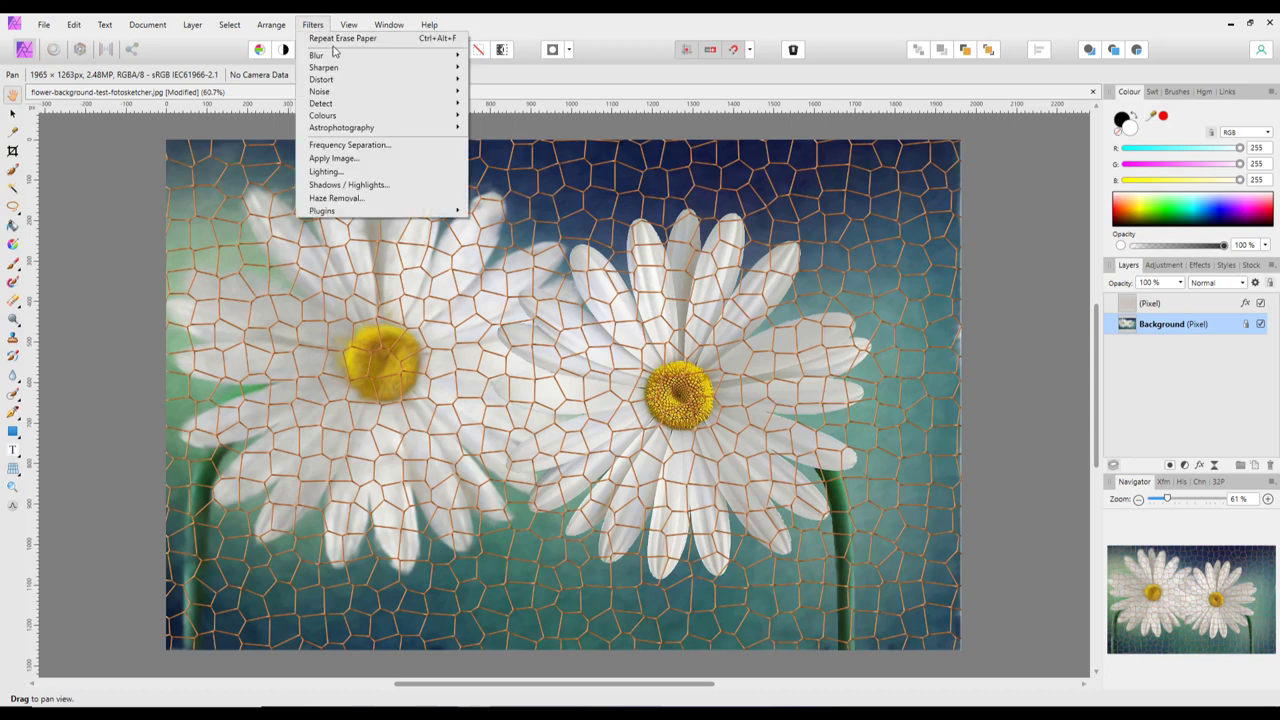
pyautogui.moveTo(350, 57)
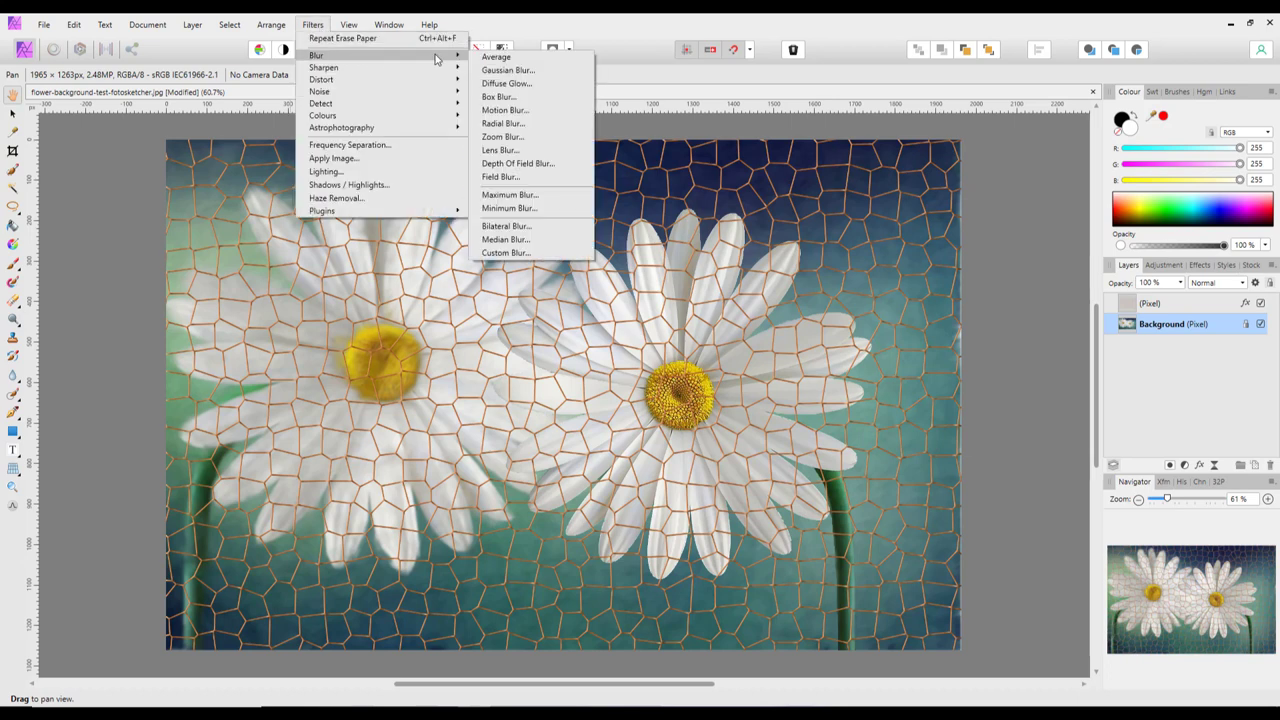
pyautogui.click(507, 70)
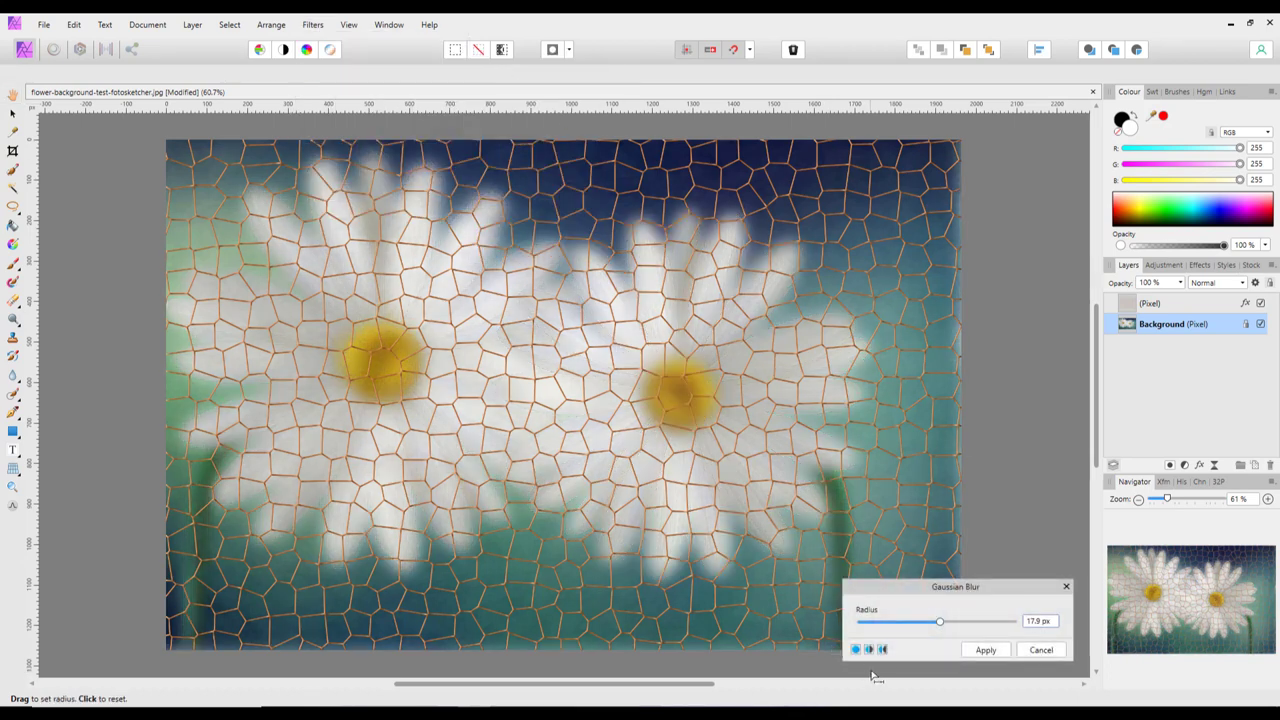
pyautogui.moveTo(940, 622); pyautogui.dragTo(909, 627)
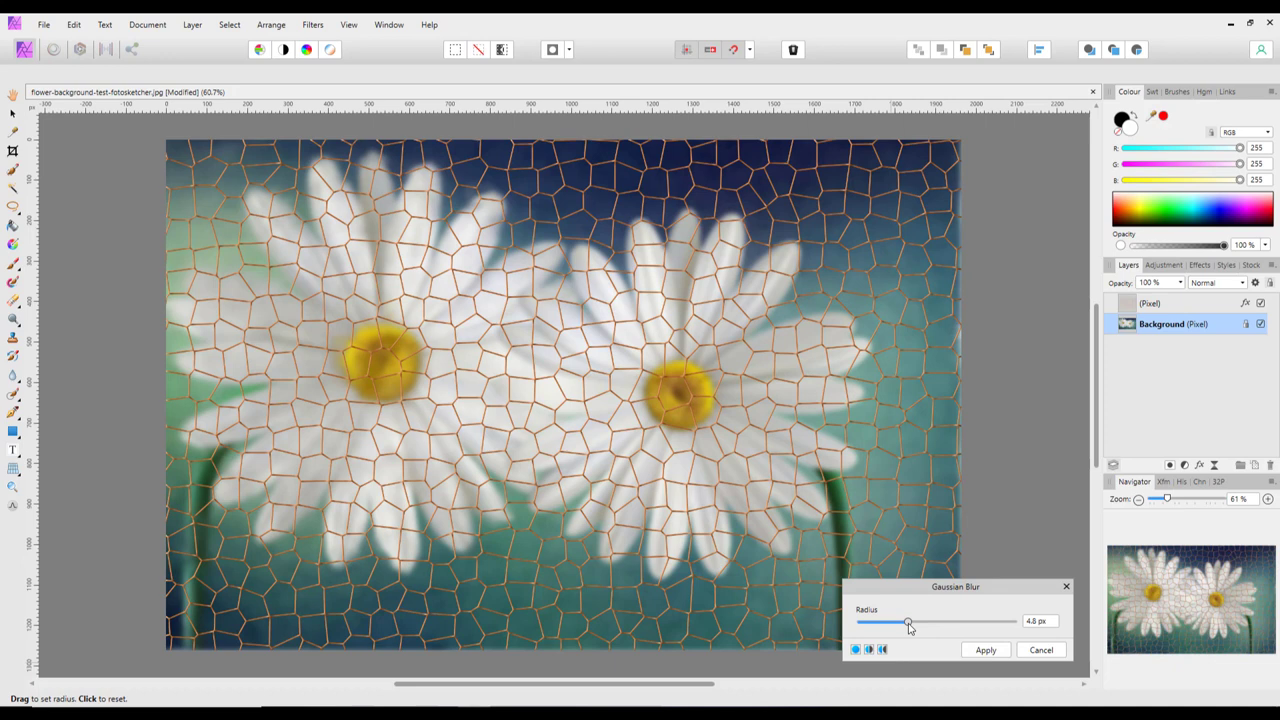
pyautogui.click(985, 651)
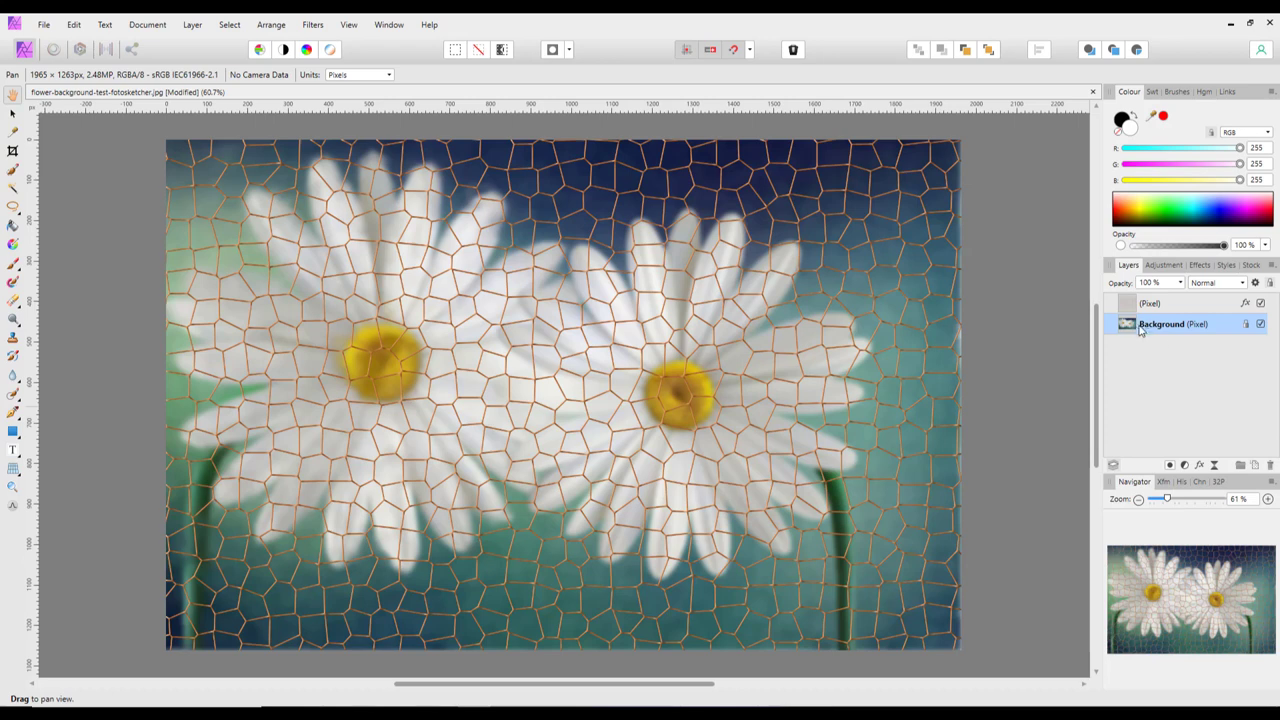
# Close the modified document without saving and reopen the original flower-background-test-fotosketcher.jpg
pyautogui.click(1093, 92)
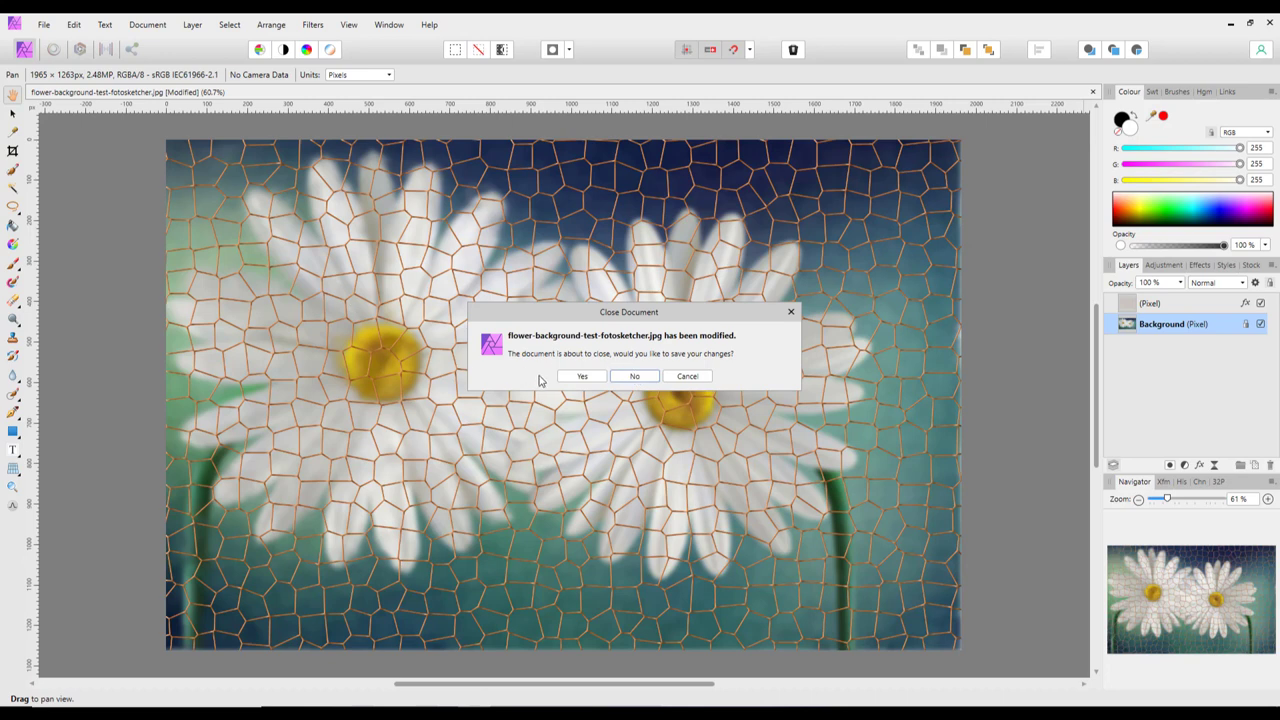
pyautogui.click(648, 383)
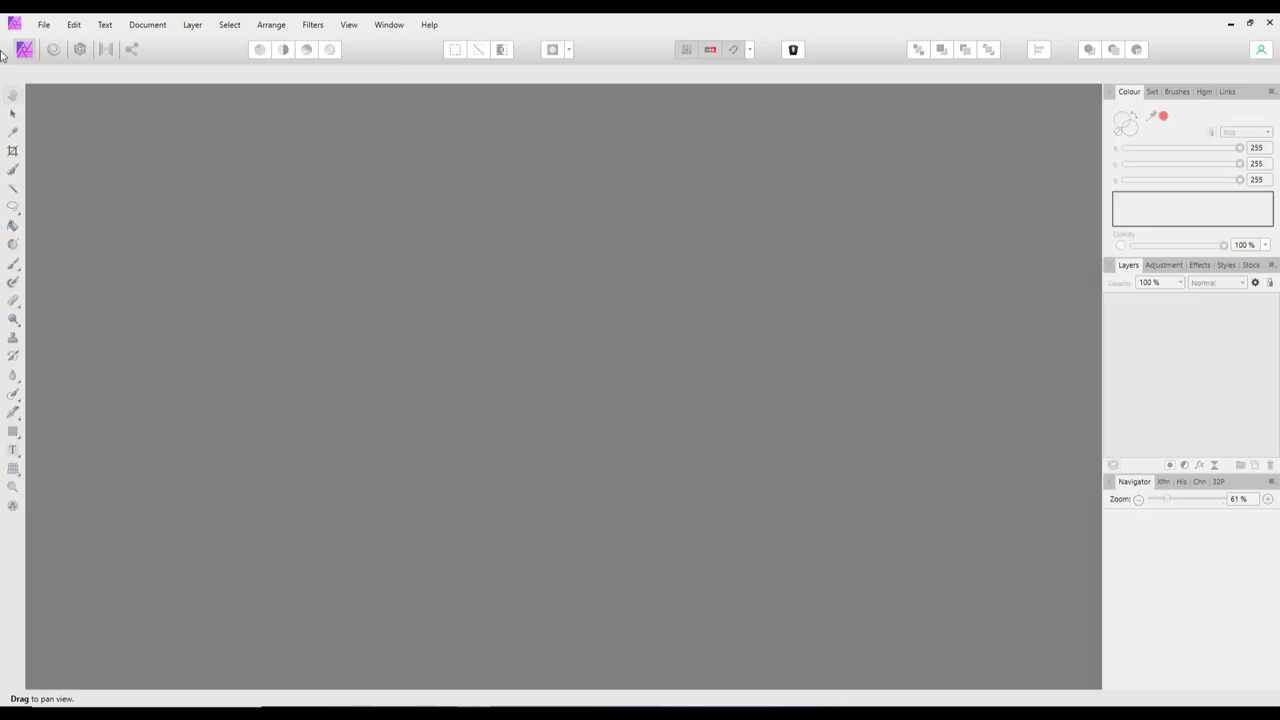
pyautogui.click(44, 24)
pyautogui.moveTo(240, 184)
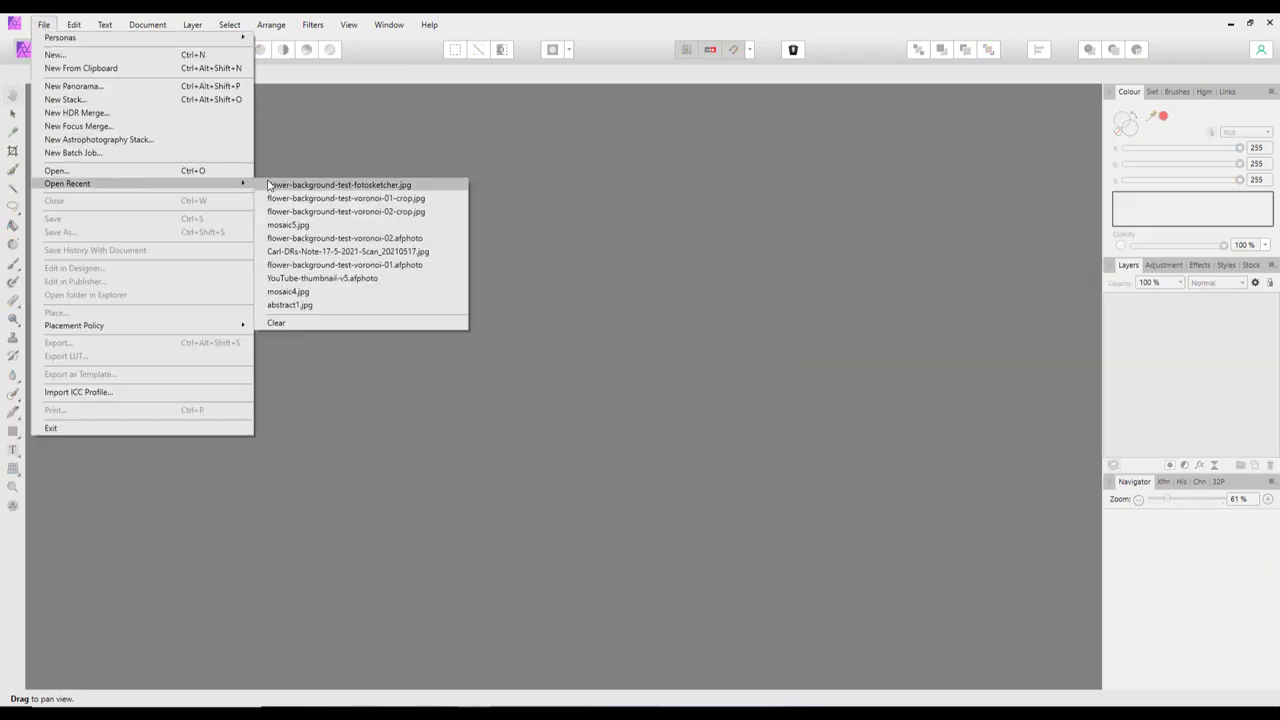
pyautogui.click(288, 186)
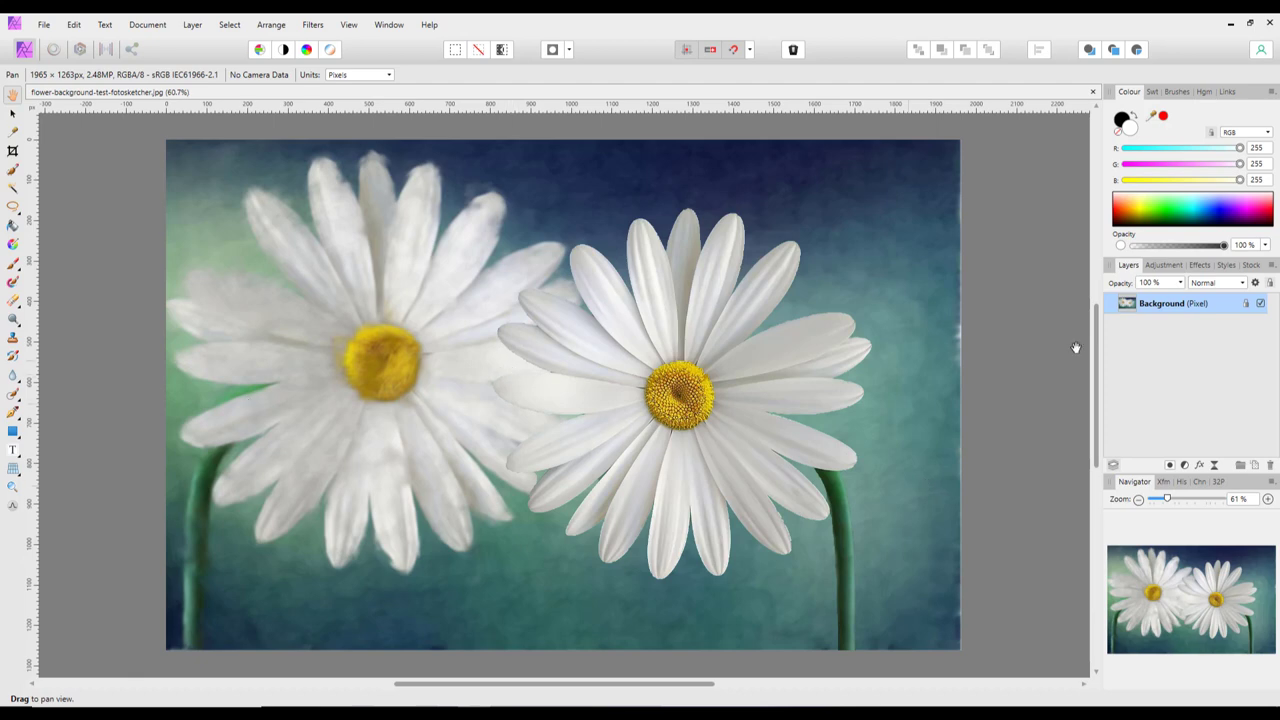
# Add a new pixel layer above the Background and flood-fill it with white
pyautogui.click(1256, 466)
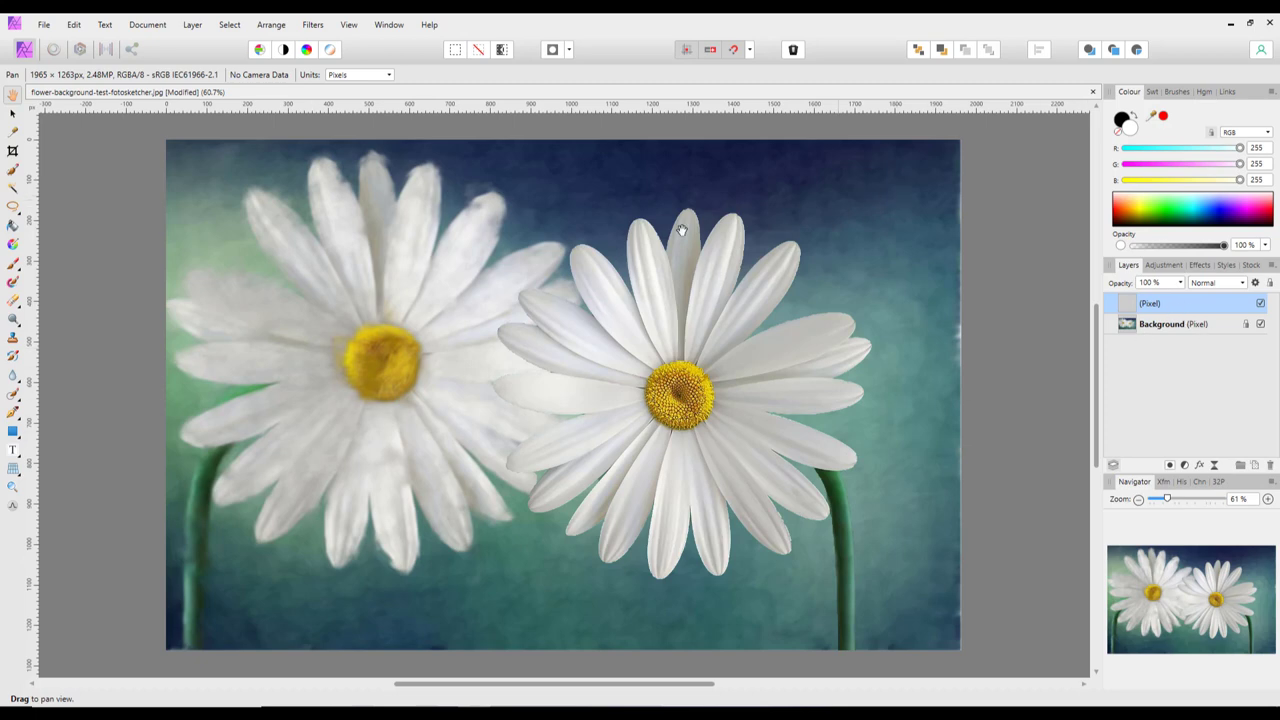
pyautogui.click(12, 225)
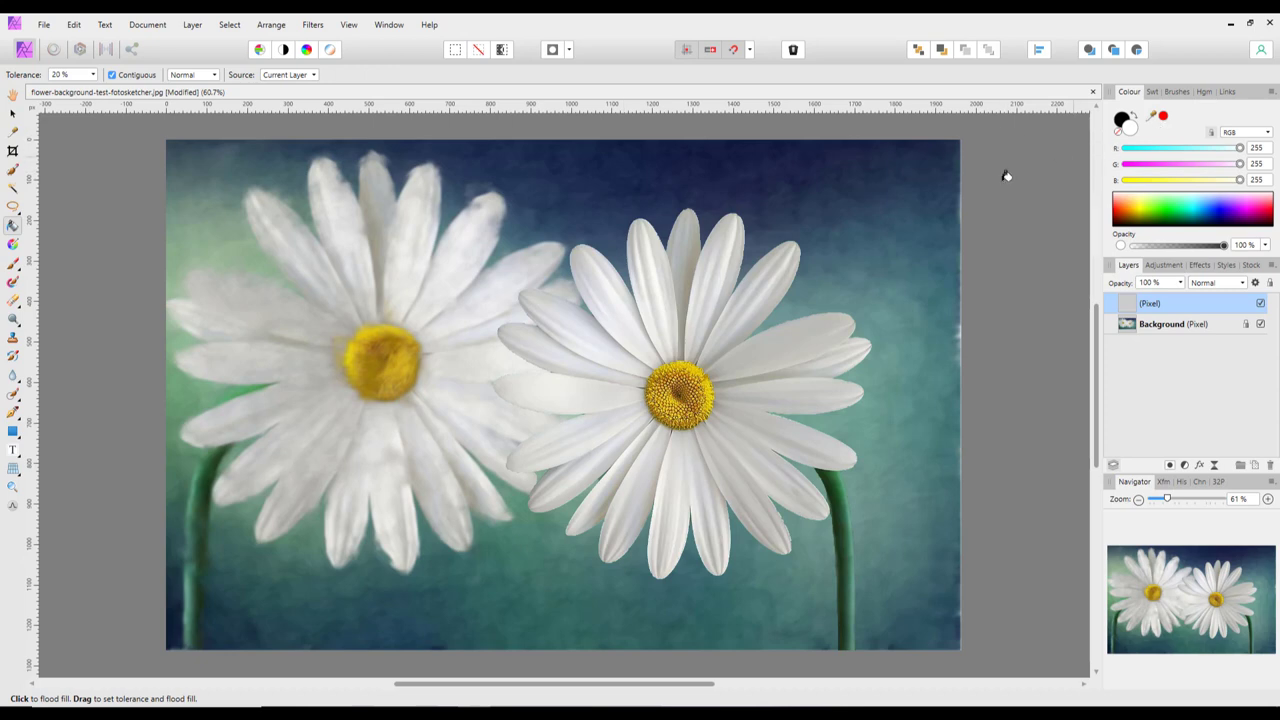
pyautogui.click(538, 443)
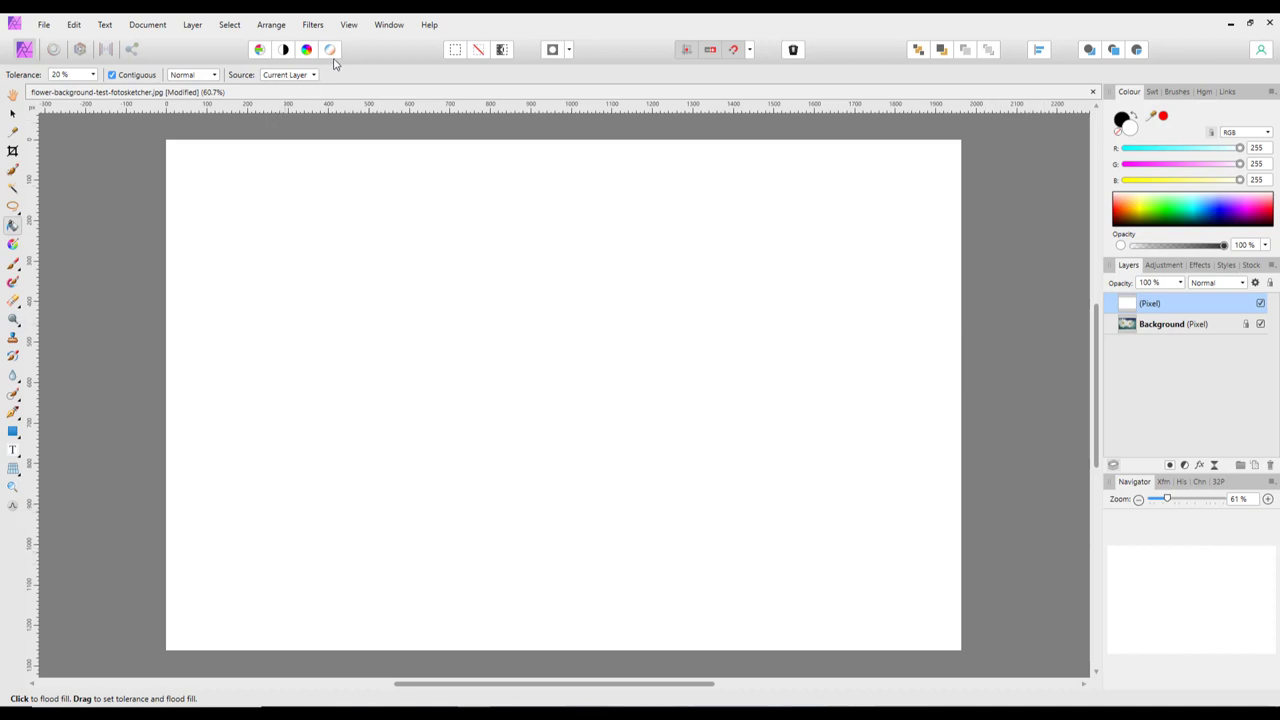
# Hide the white layer and apply a Voronoi filter to the Background with cell size 19.322 and line width 7.826
pyautogui.click(1260, 304)
pyautogui.click(1180, 334)
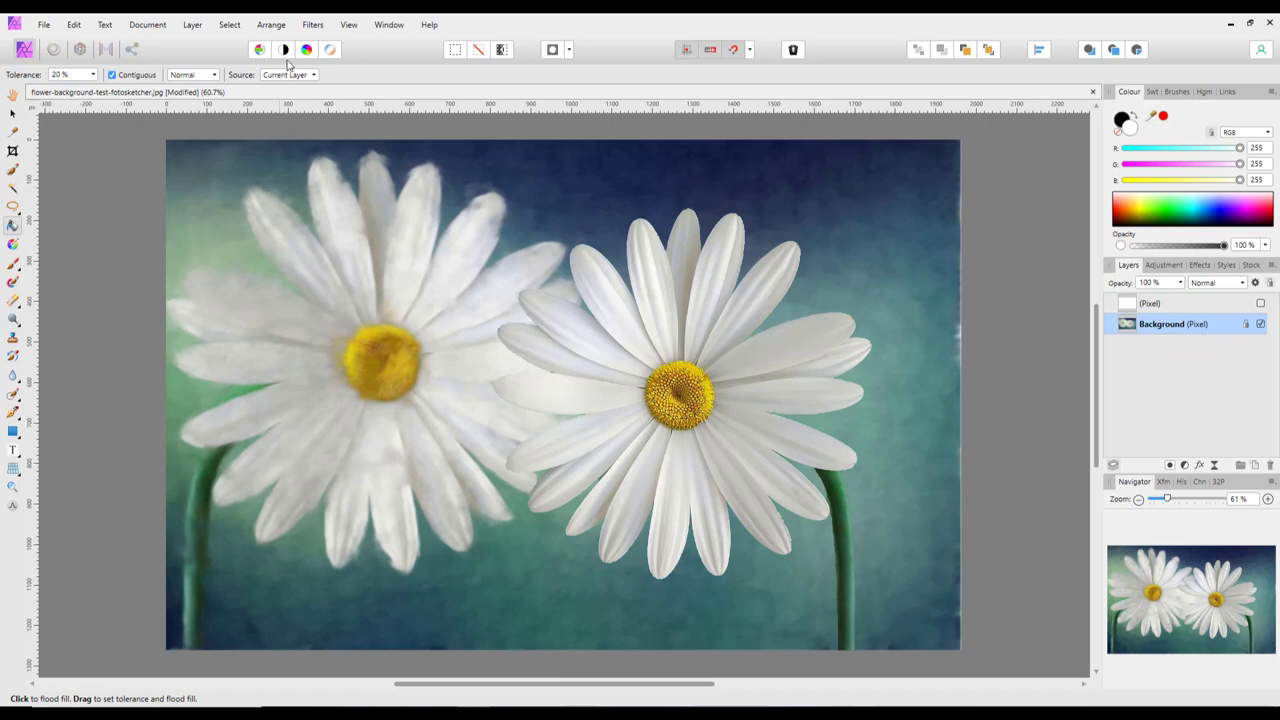
pyautogui.click(315, 26)
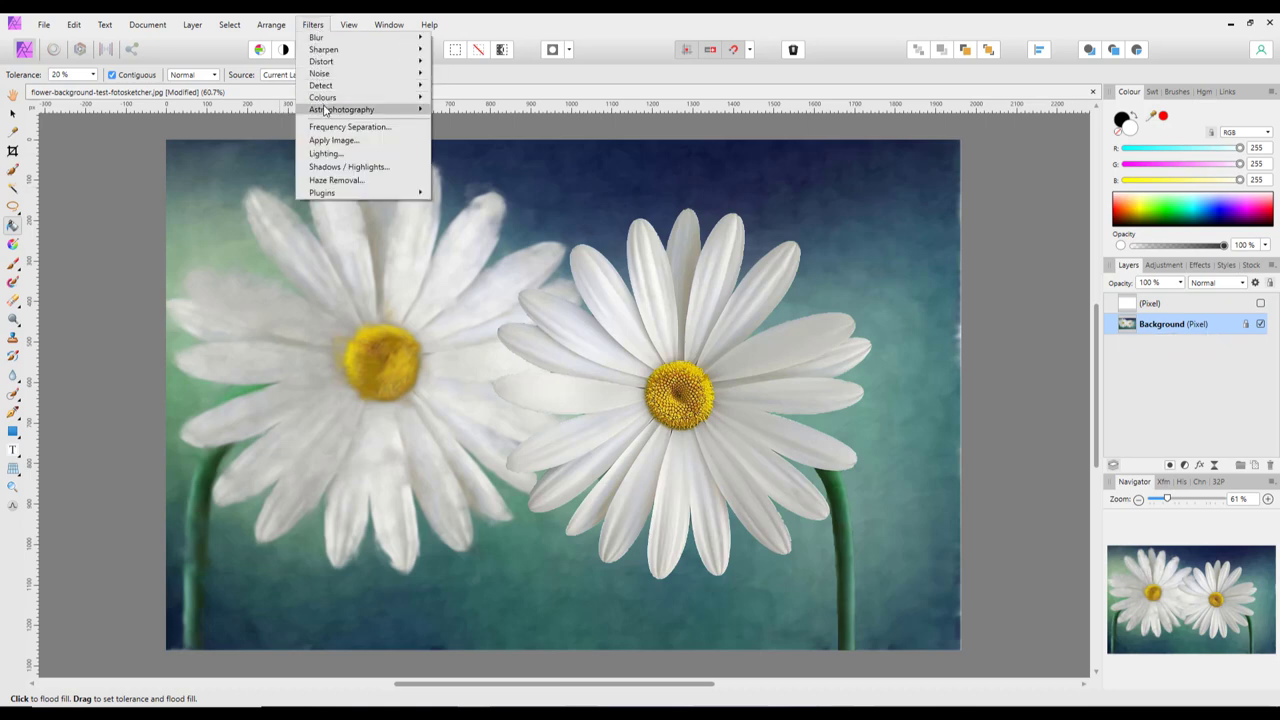
pyautogui.moveTo(362, 98)
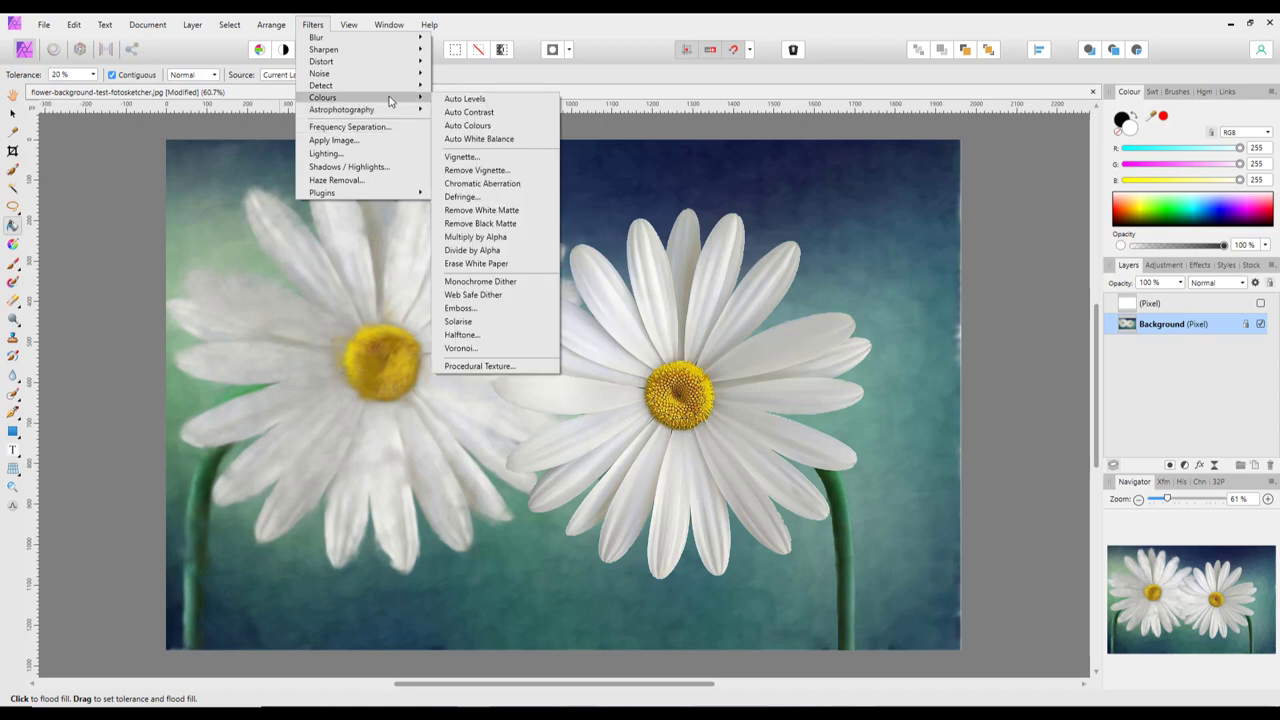
pyautogui.click(463, 349)
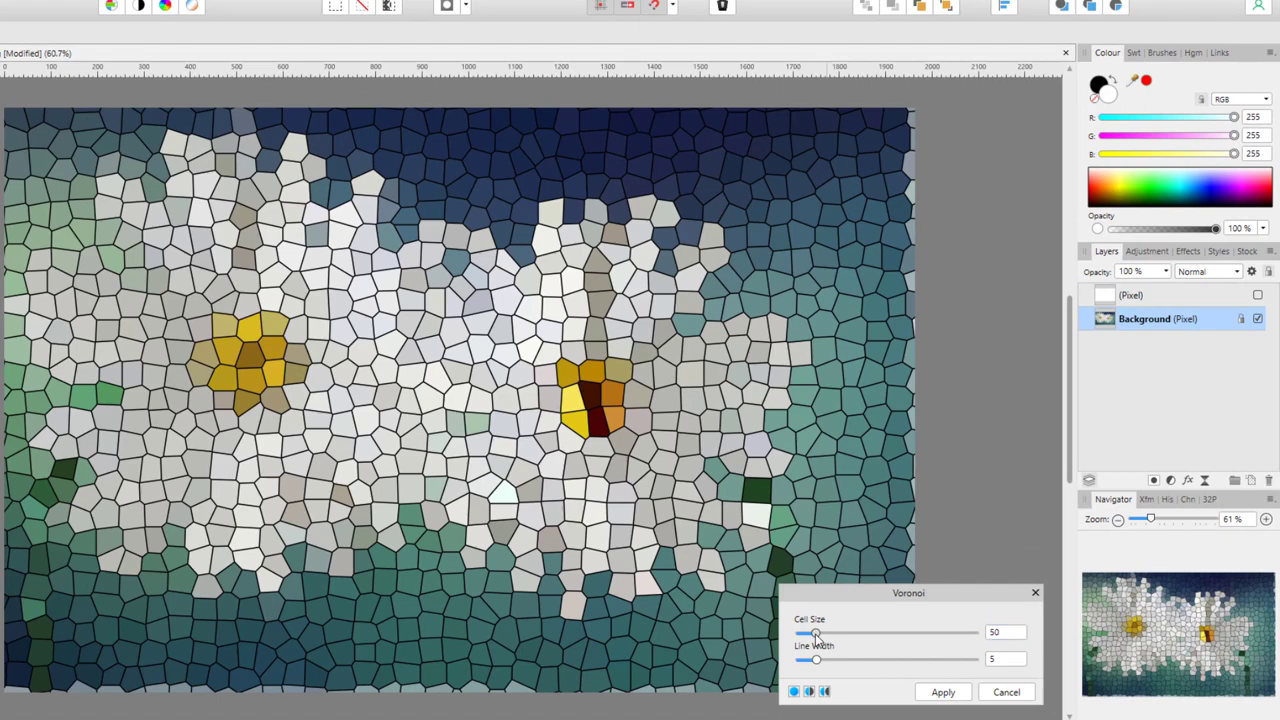
pyautogui.moveTo(815, 635); pyautogui.dragTo(806, 638)
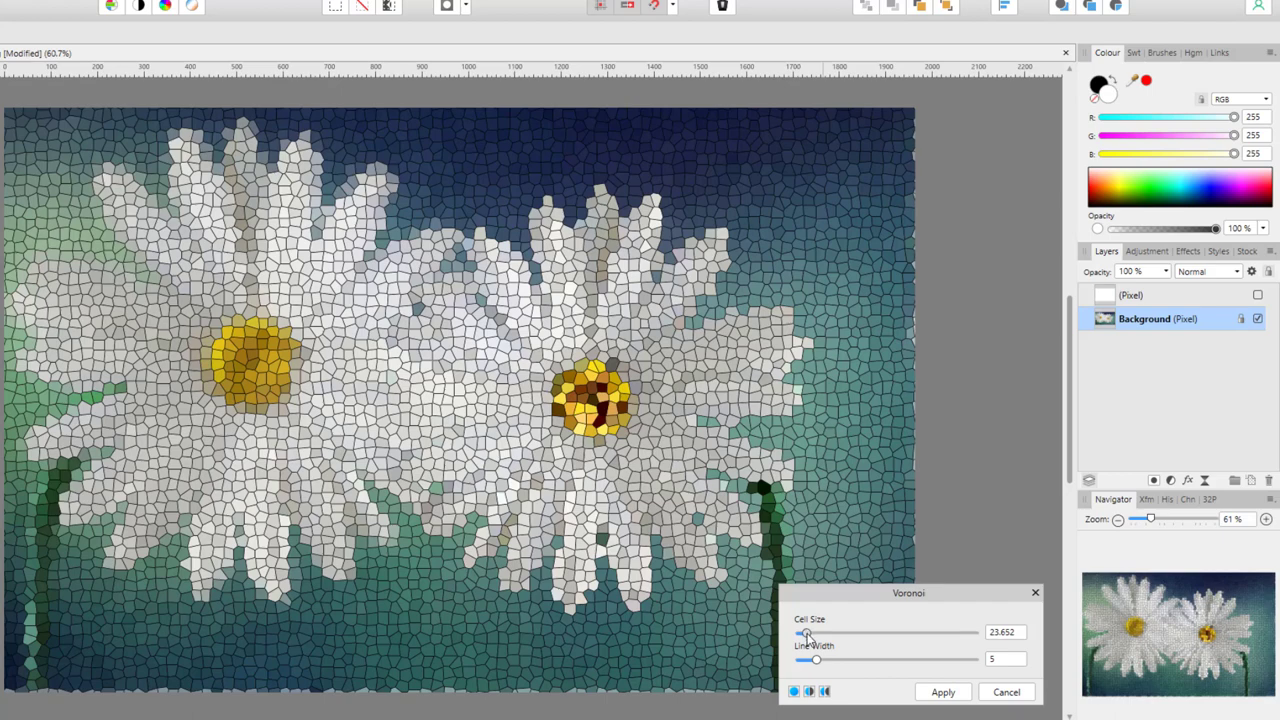
pyautogui.moveTo(806, 638); pyautogui.dragTo(805, 638)
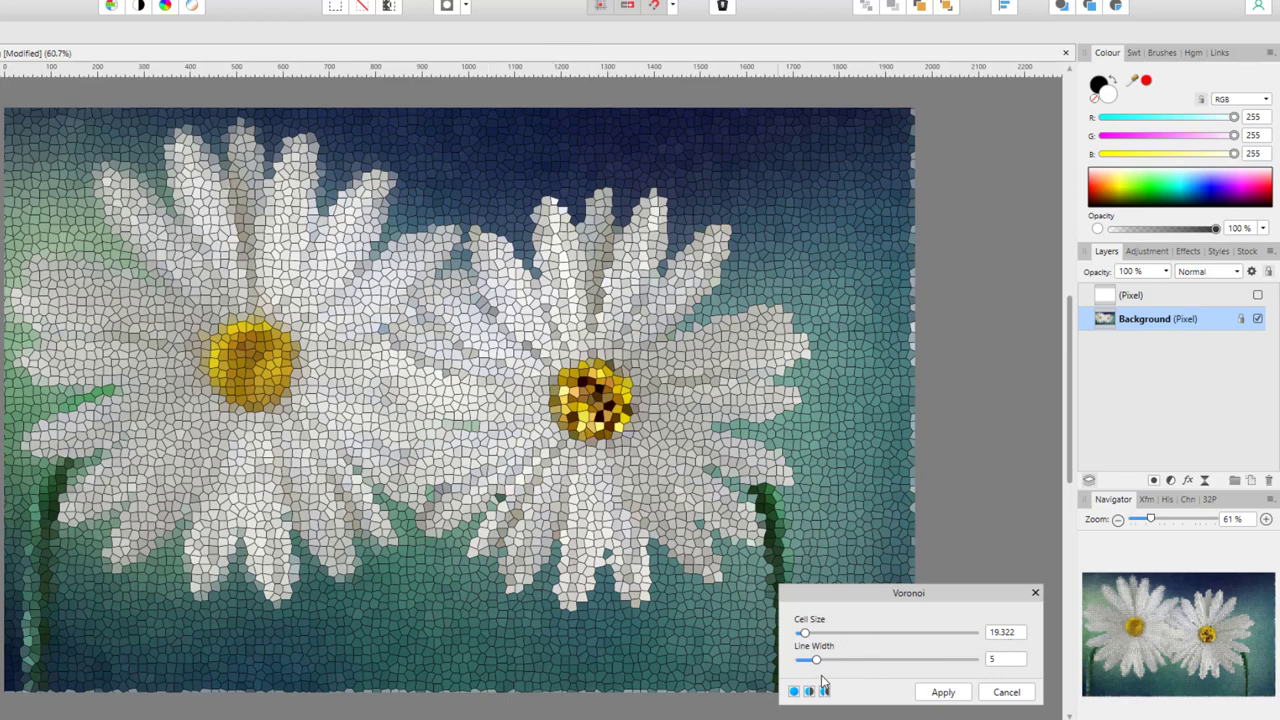
pyautogui.moveTo(817, 661); pyautogui.dragTo(829, 666)
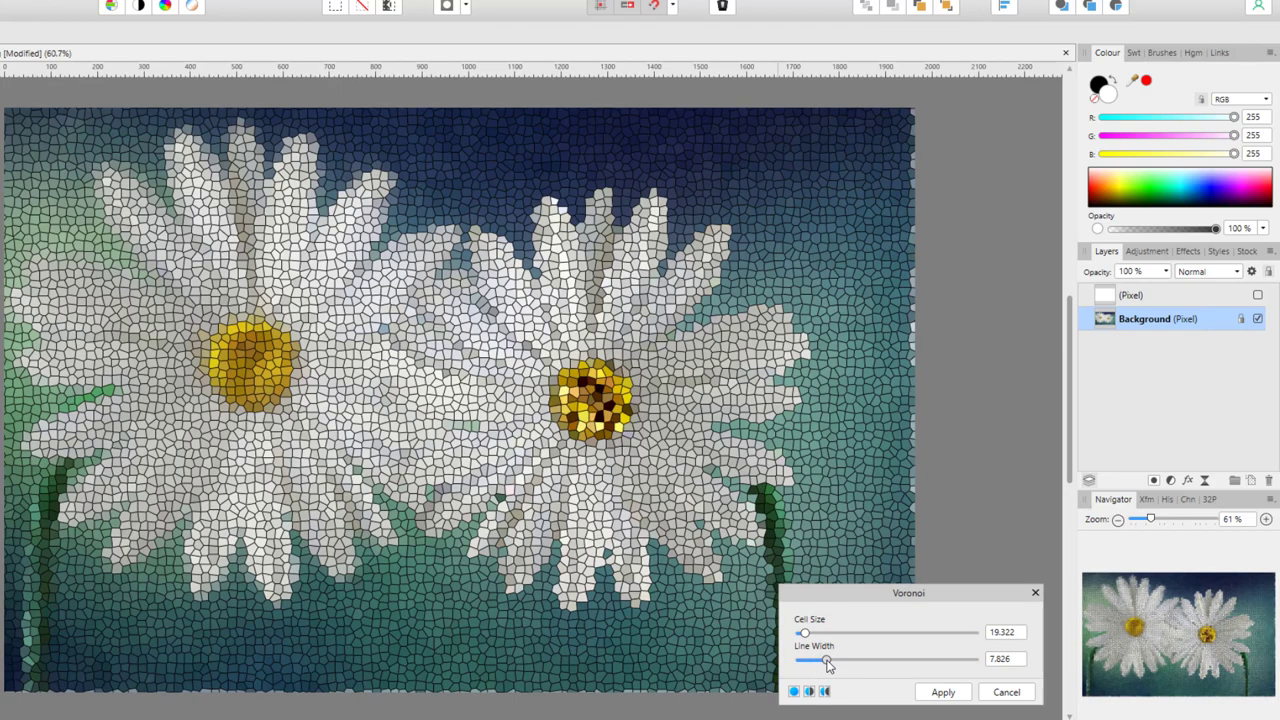
pyautogui.click(931, 698)
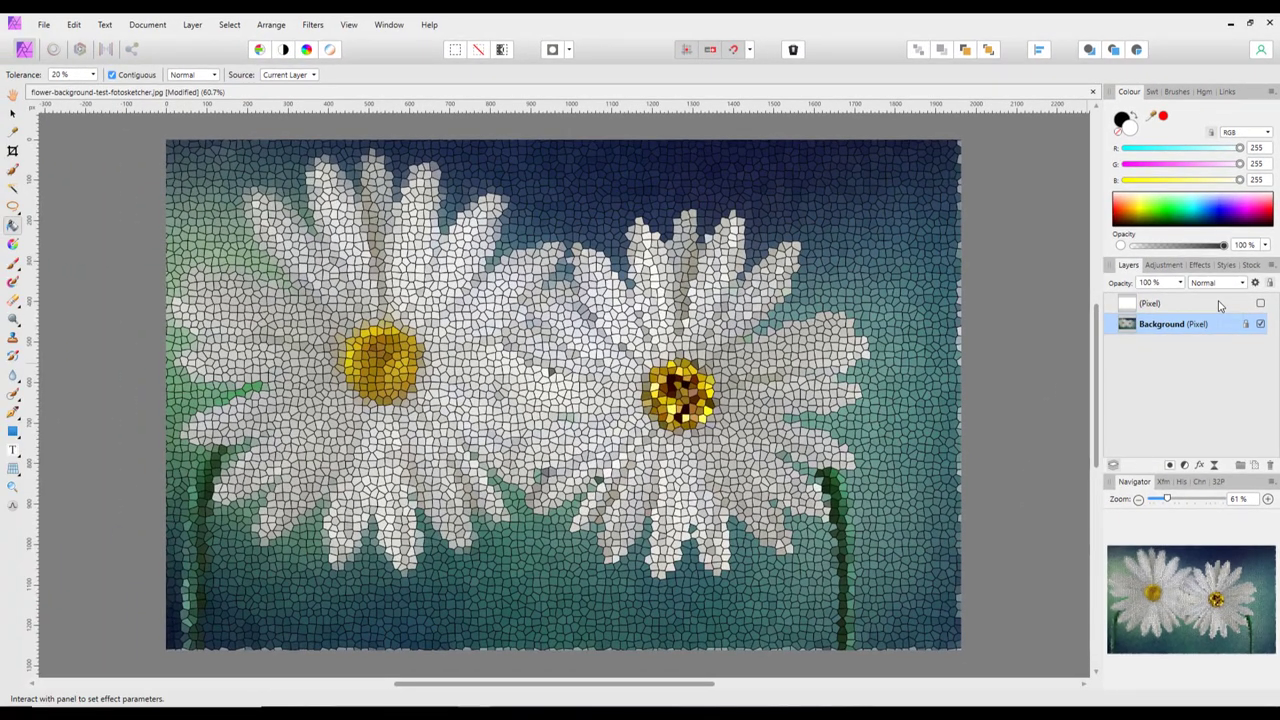
# Show the white pixel layer and apply the Voronoi filter to it with cell size 19.322 and line width 7.826
pyautogui.click(1249, 298)
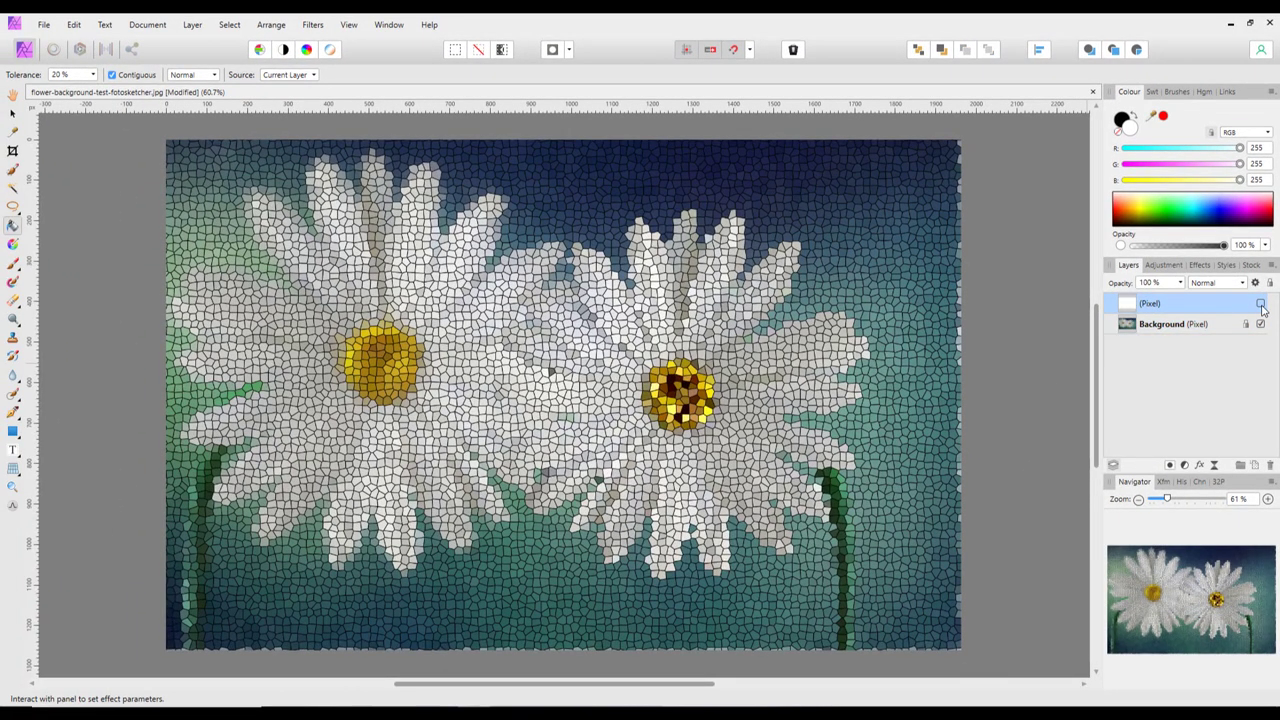
pyautogui.click(1261, 304)
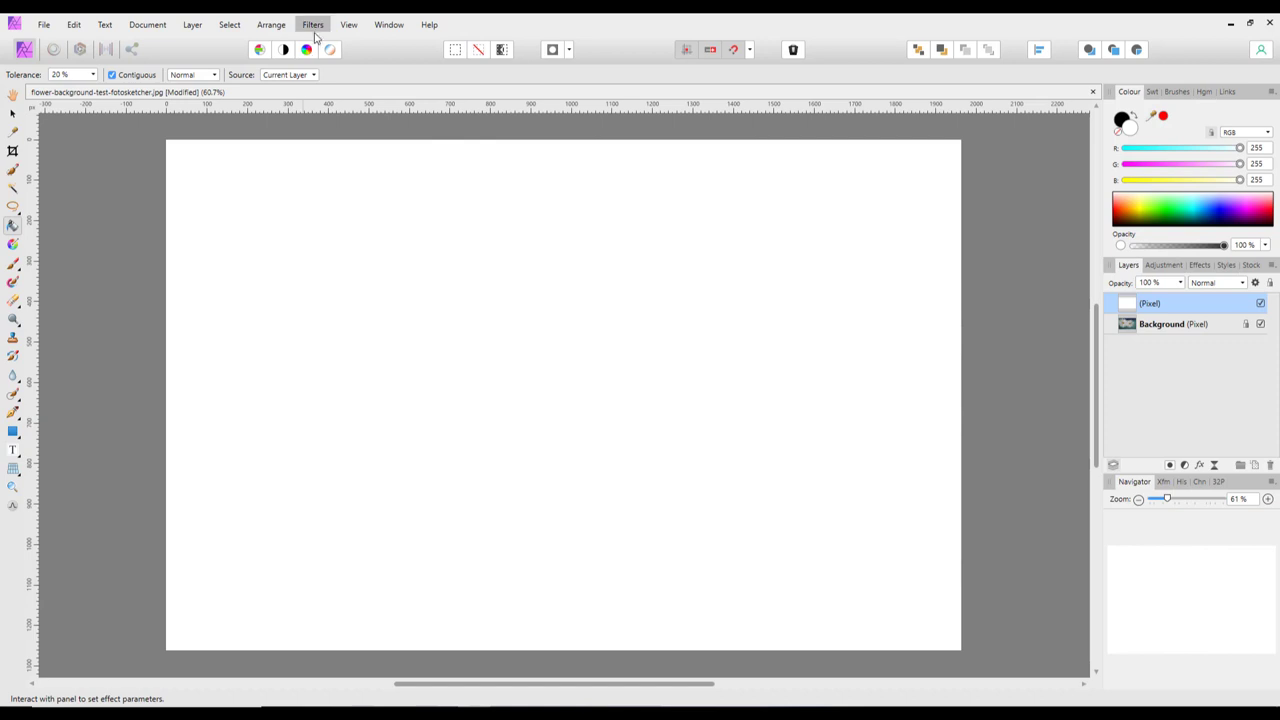
pyautogui.click(313, 26)
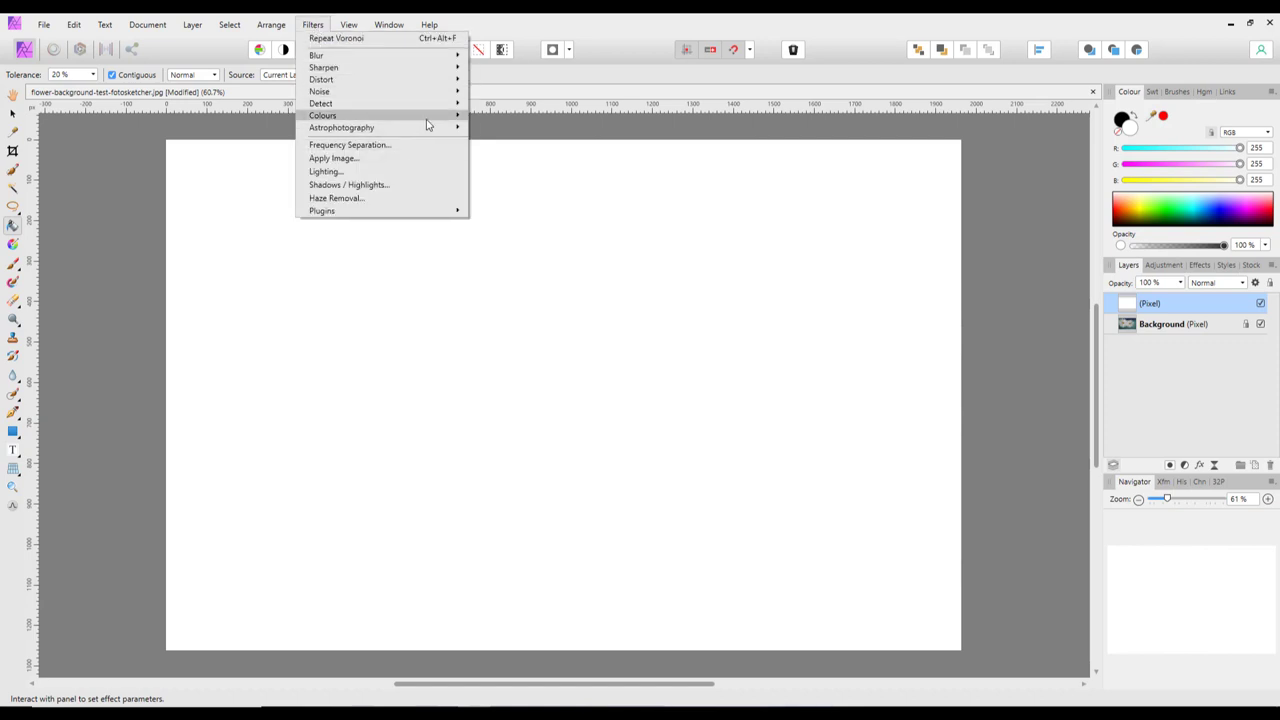
pyautogui.moveTo(428, 122)
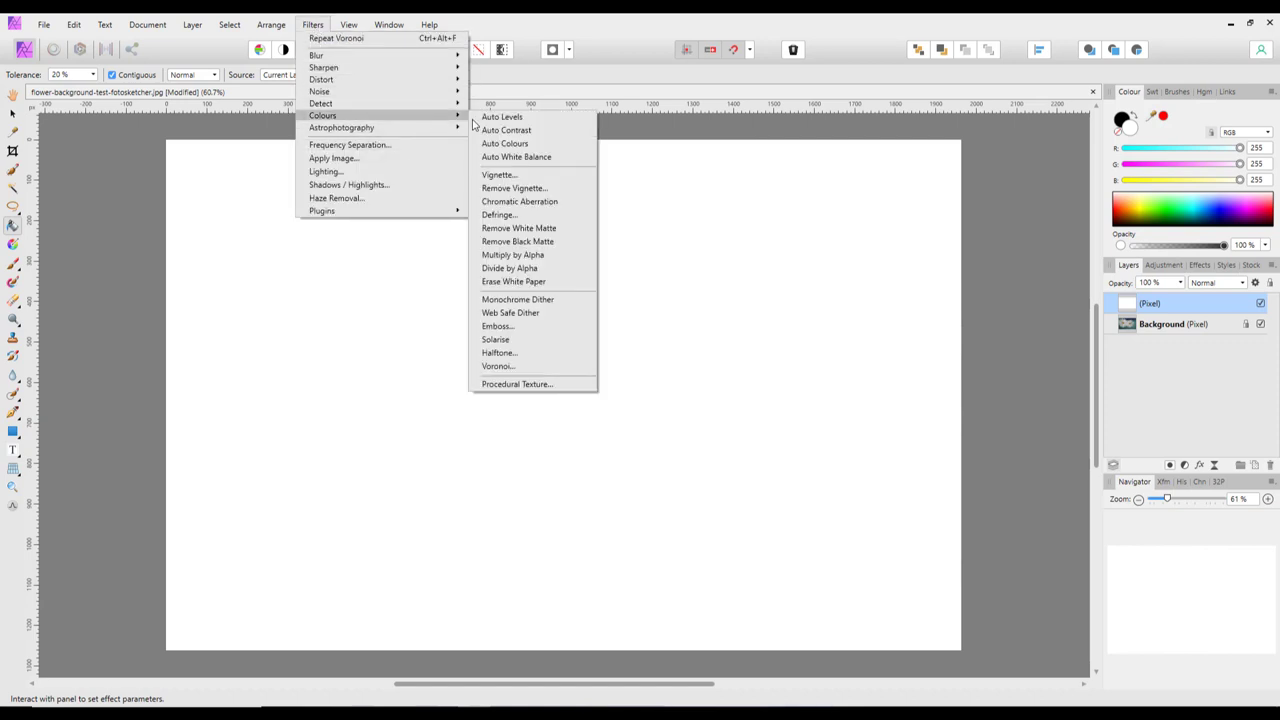
pyautogui.click(503, 368)
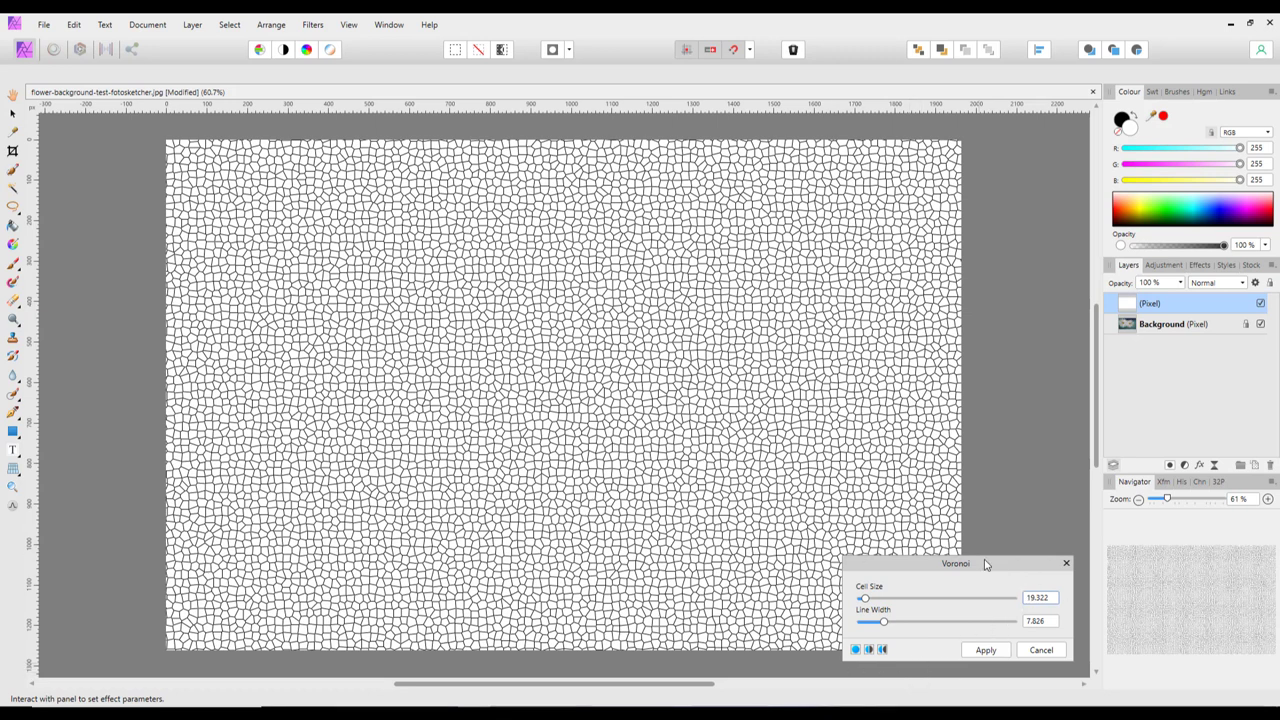
pyautogui.click(986, 650)
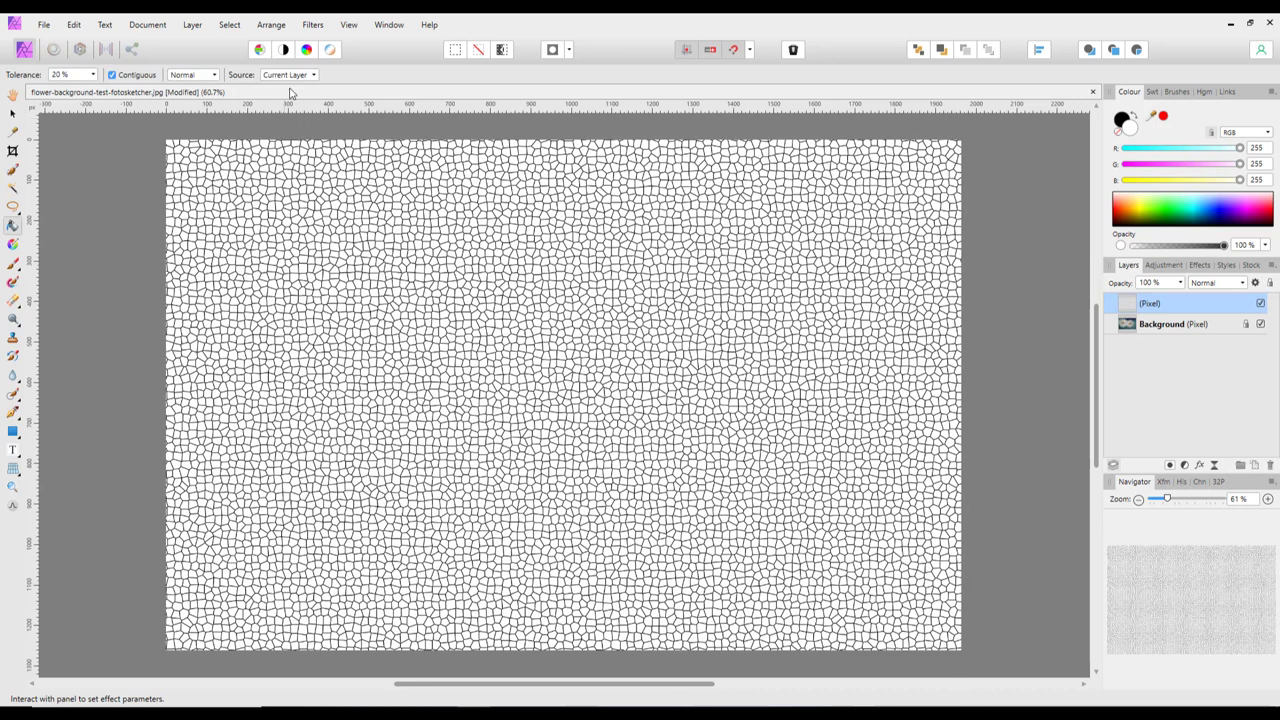
# Remove the white from the upper Voronoi layer with Erase White Paper, leaving only its lines
pyautogui.click(318, 28)
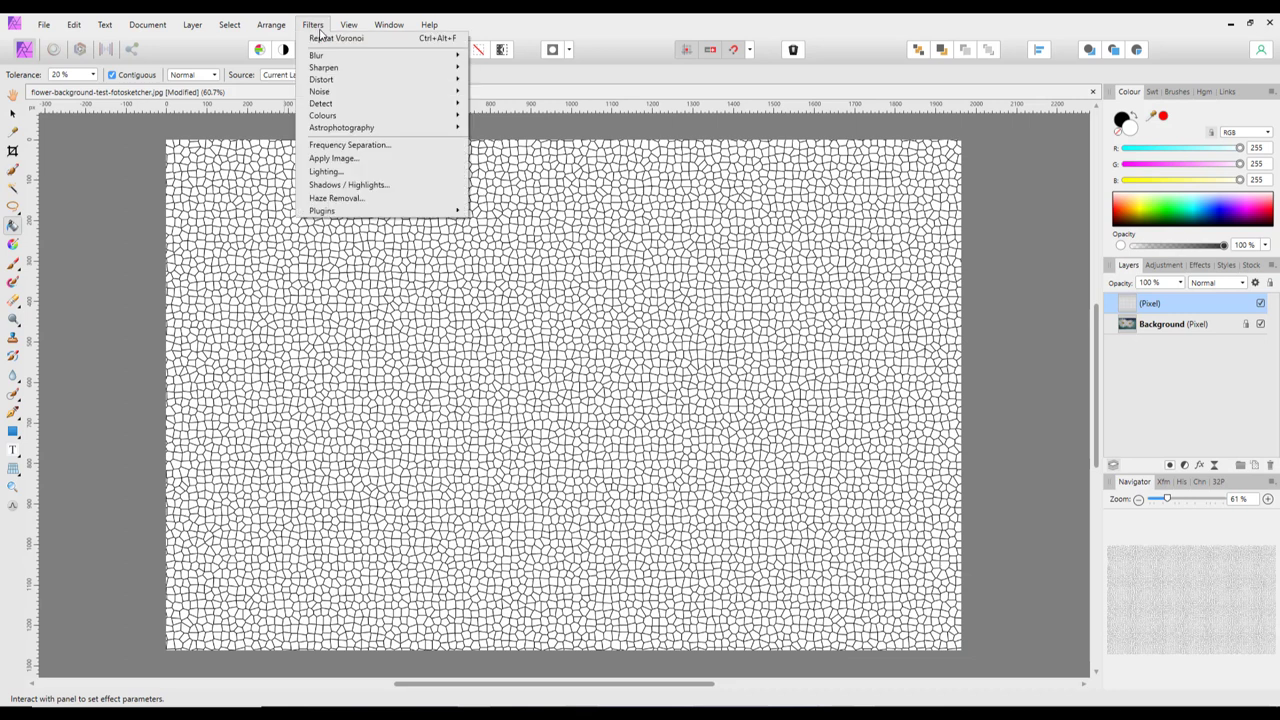
pyautogui.moveTo(350, 134)
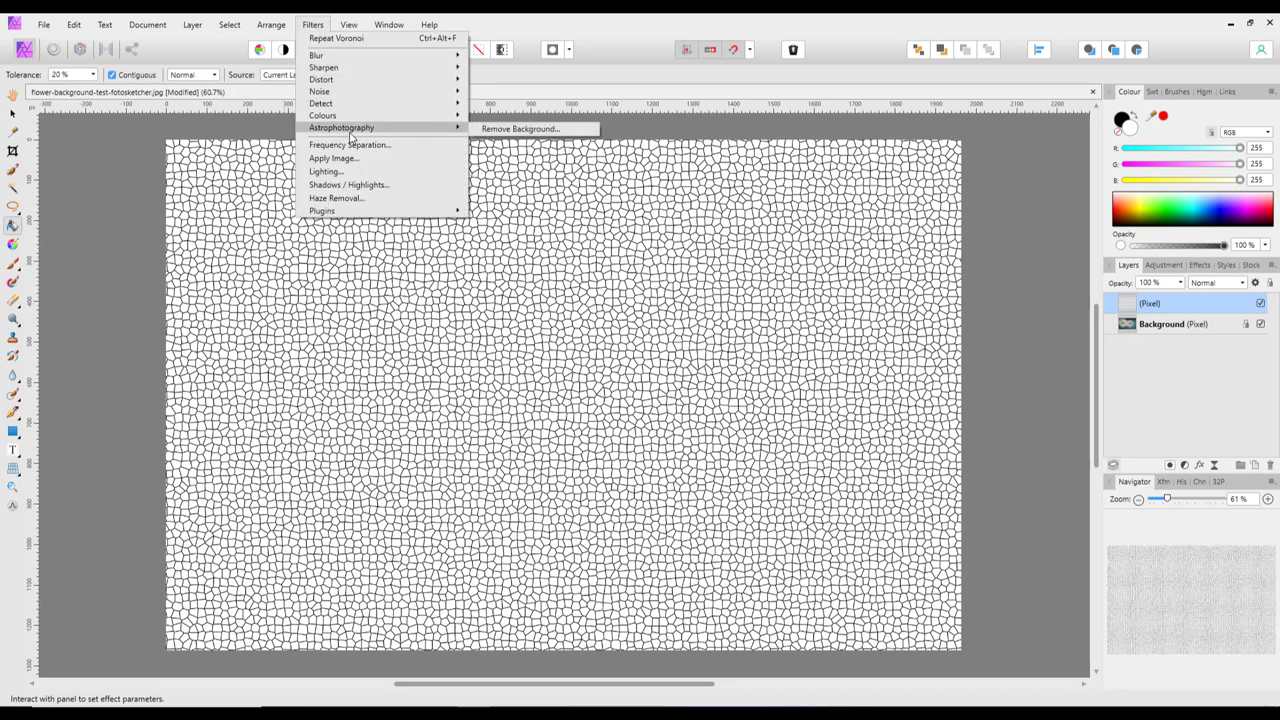
pyautogui.moveTo(425, 117)
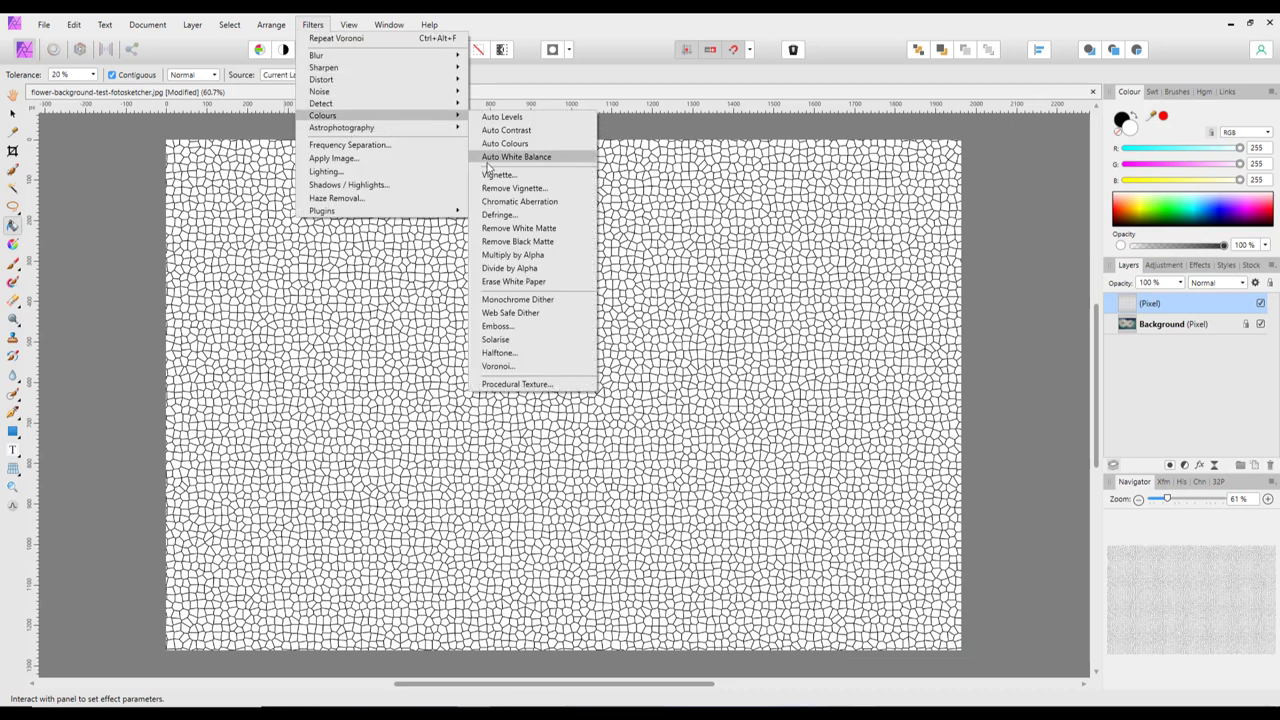
pyautogui.click(516, 282)
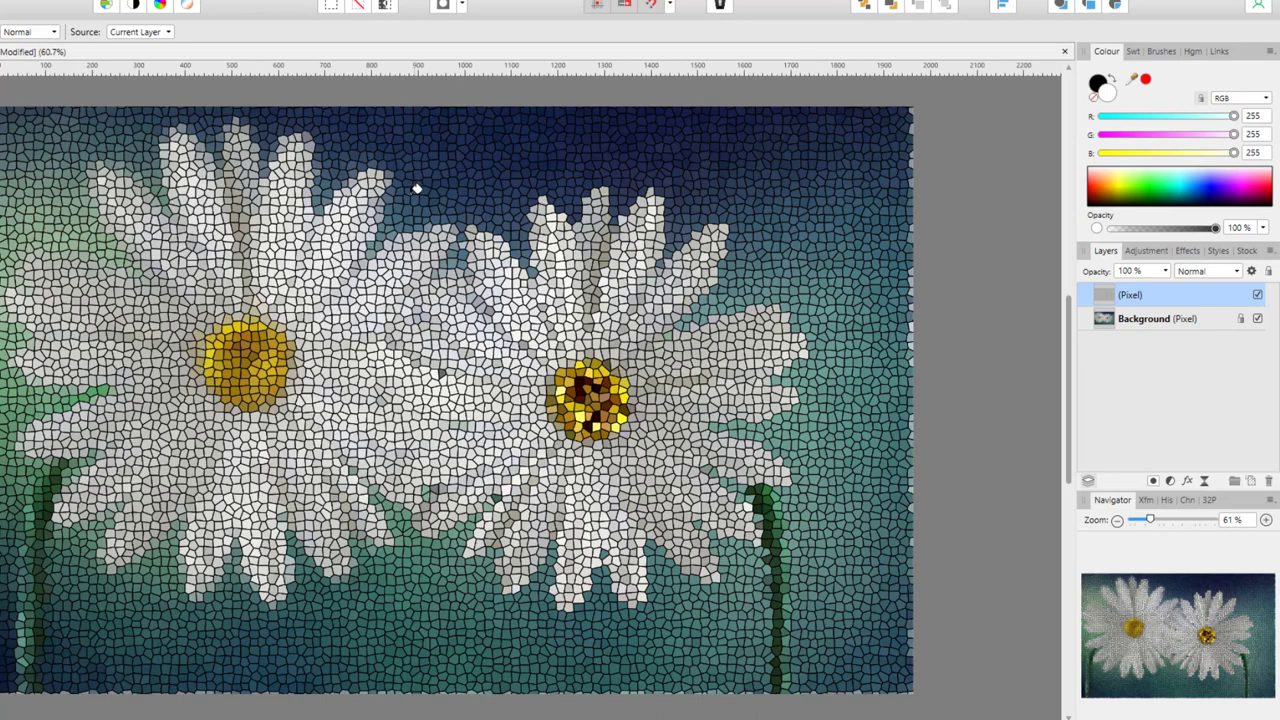
# Give the Voronoi line layer a Colour Overlay effect in red at 100% opacity
pyautogui.click(1187, 481)
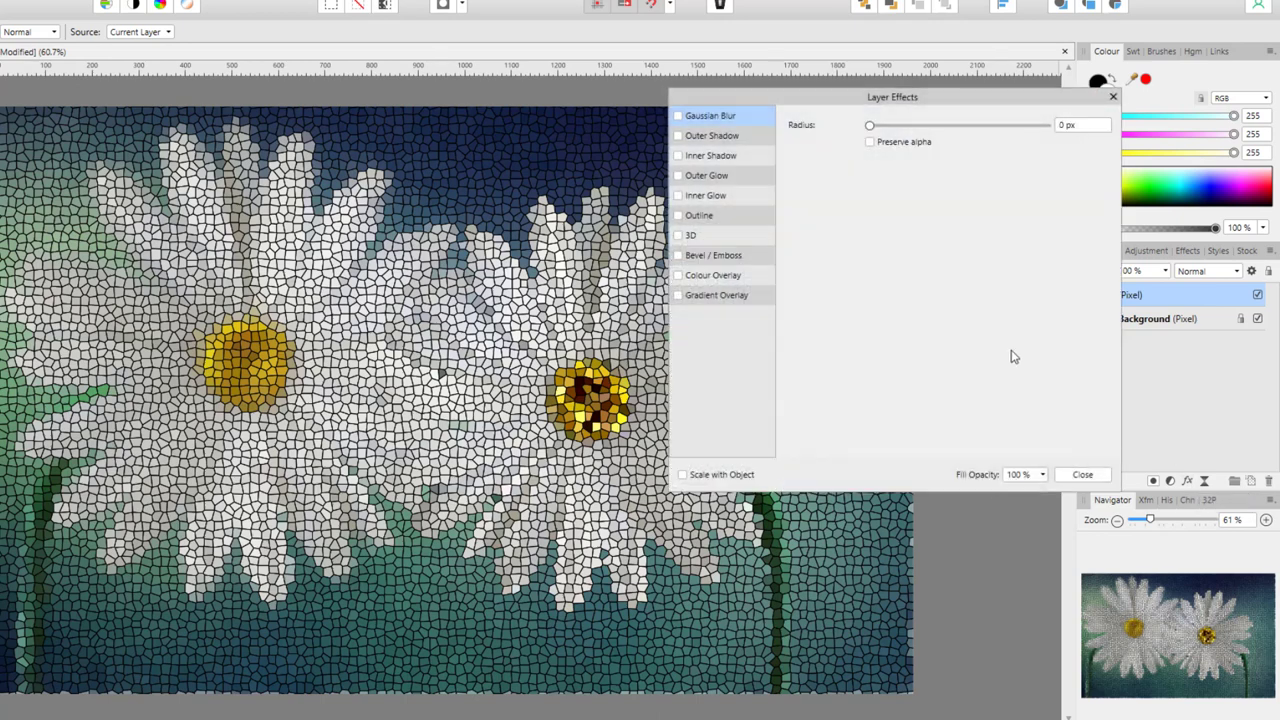
pyautogui.click(678, 276)
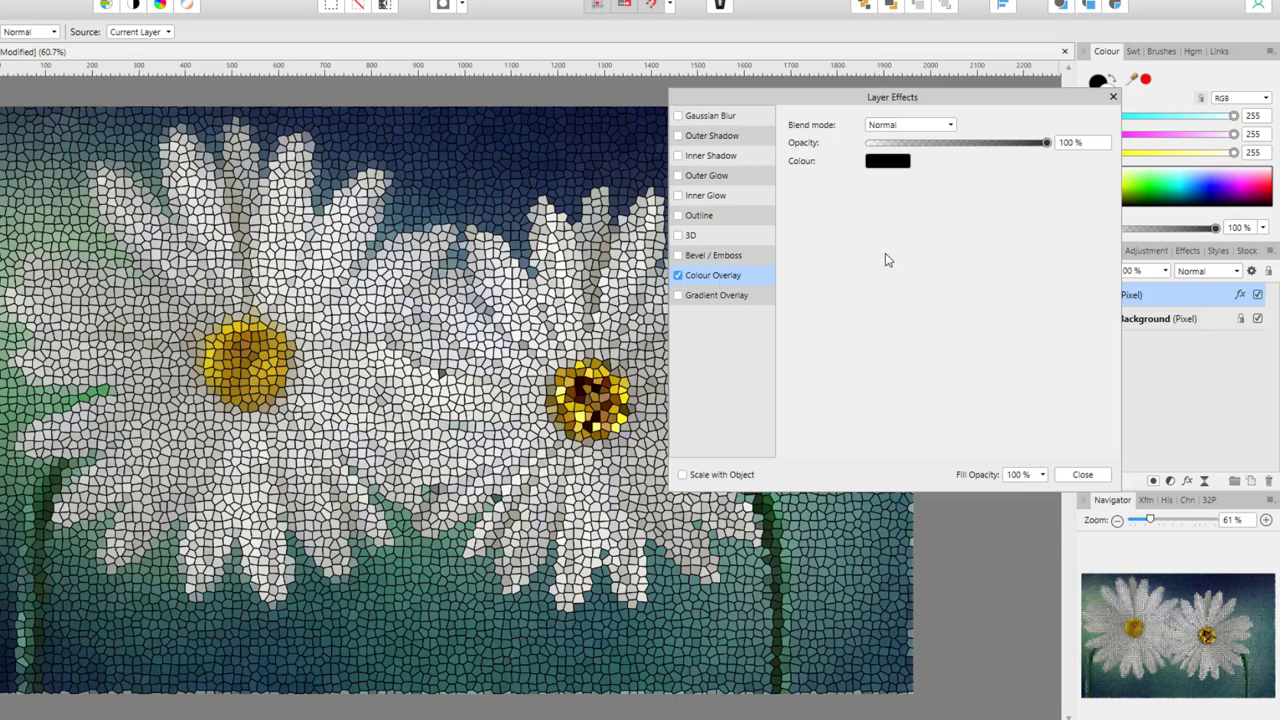
pyautogui.click(897, 166)
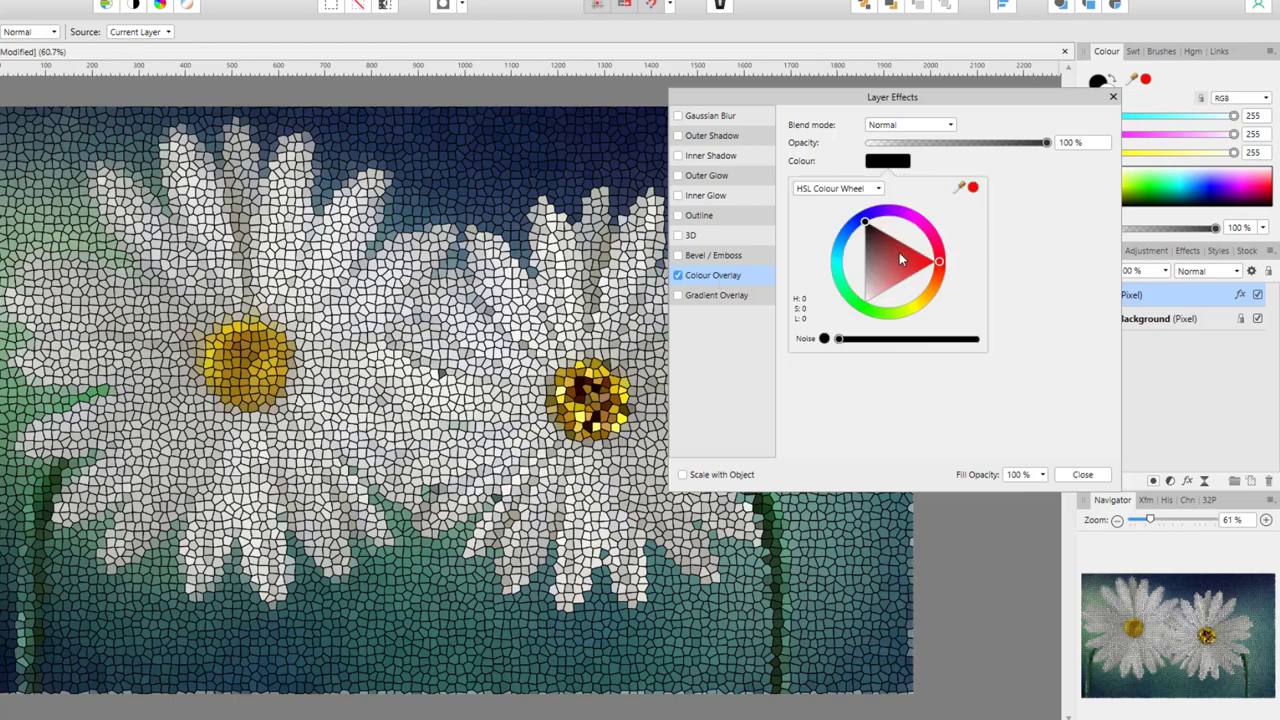
pyautogui.click(917, 314)
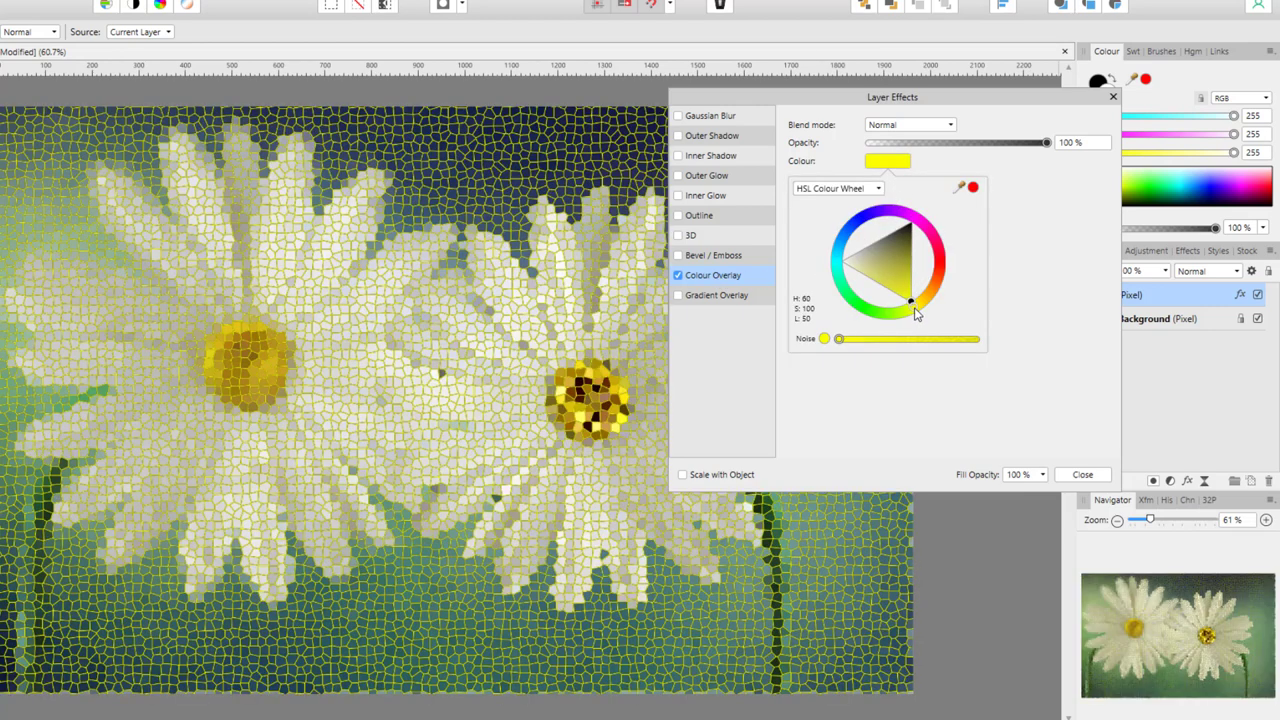
pyautogui.moveTo(915, 312)
pyautogui.mouseDown()
pyautogui.moveTo(937, 292)
pyautogui.moveTo(943, 257)
pyautogui.moveTo(922, 216)
pyautogui.moveTo(875, 211)
pyautogui.moveTo(840, 250)
pyautogui.moveTo(844, 284)
pyautogui.moveTo(880, 210)
pyautogui.moveTo(920, 226)
pyautogui.moveTo(934, 257)
pyautogui.mouseUp()
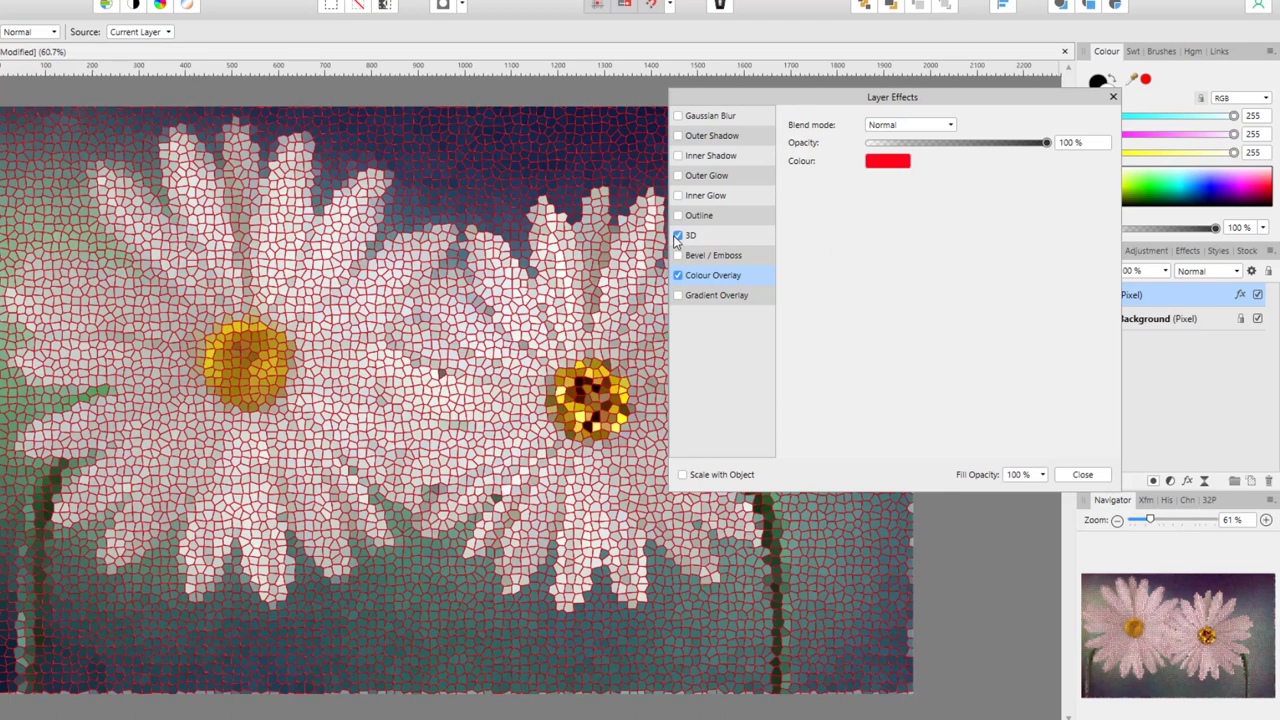
# Add a softened 3D effect to the line layer with radius 9.6 px, light azimuth about -75.3° and elevation about 69.1°
pyautogui.click(706, 237)
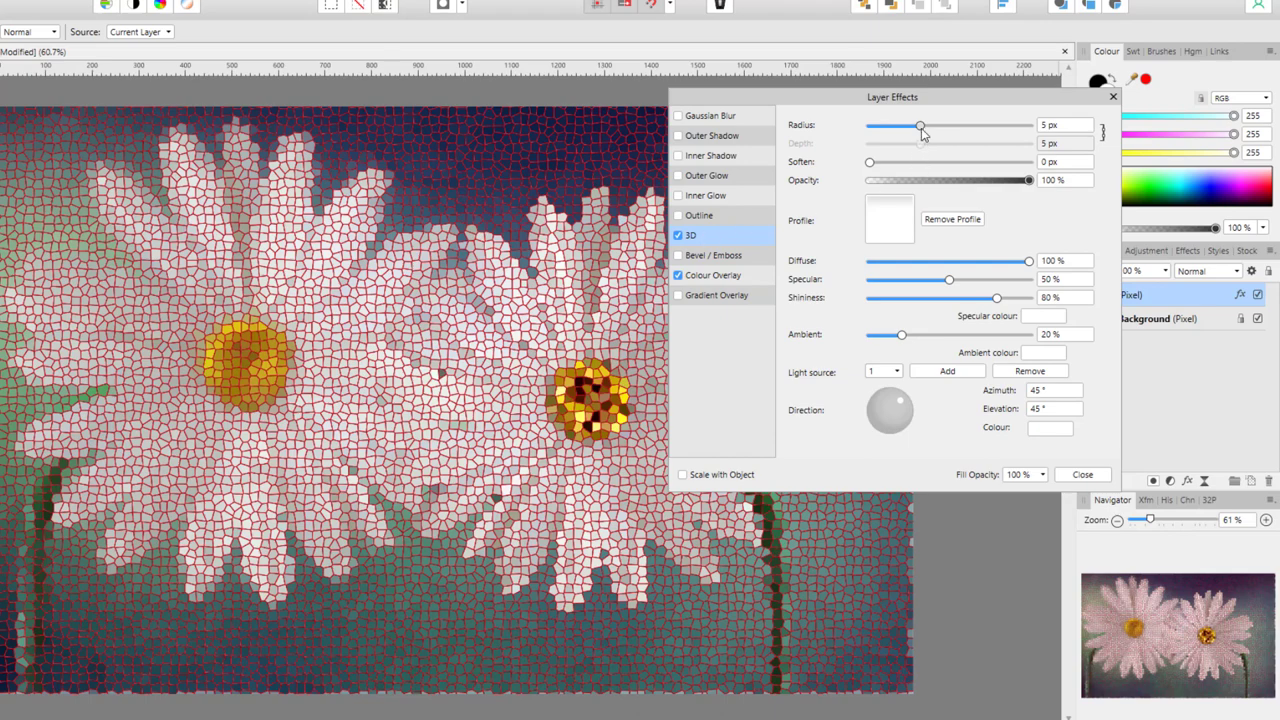
pyautogui.moveTo(920, 126); pyautogui.dragTo(938, 130)
pyautogui.moveTo(894, 418)
pyautogui.mouseDown()
pyautogui.moveTo(904, 405)
pyautogui.moveTo(893, 424)
pyautogui.mouseUp()
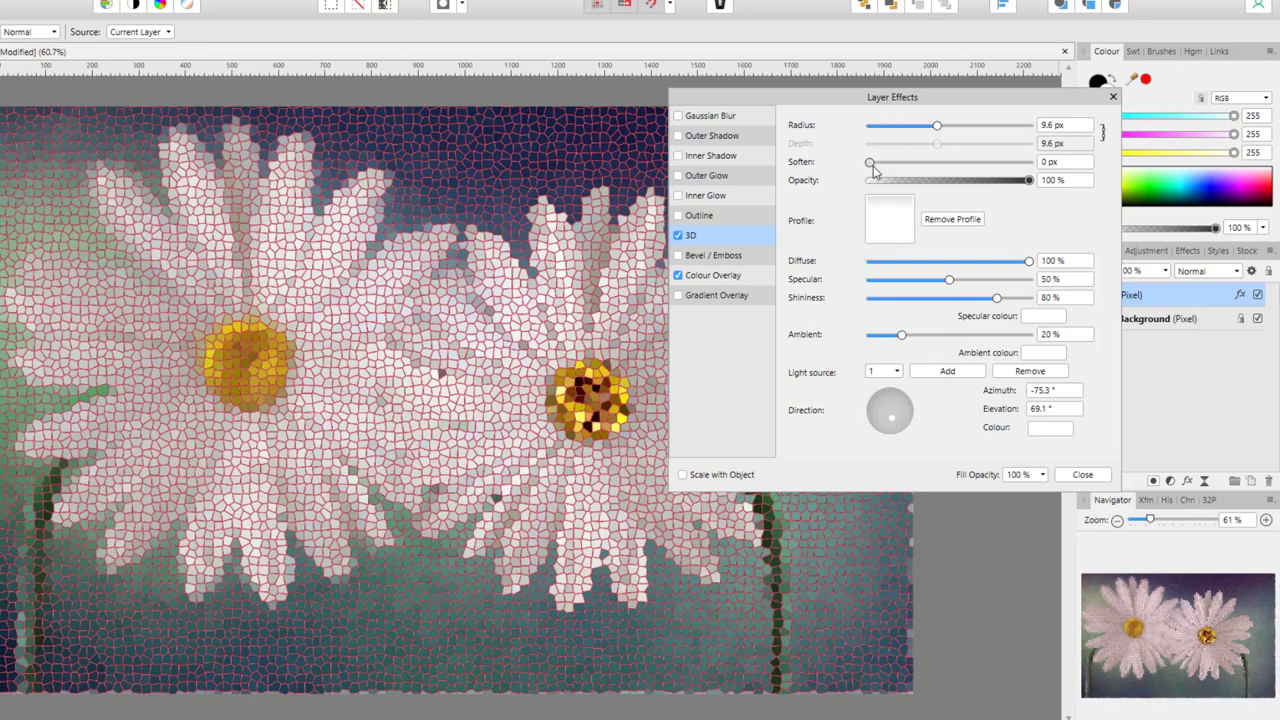
pyautogui.moveTo(870, 162); pyautogui.dragTo(904, 172)
pyautogui.click(1080, 476)
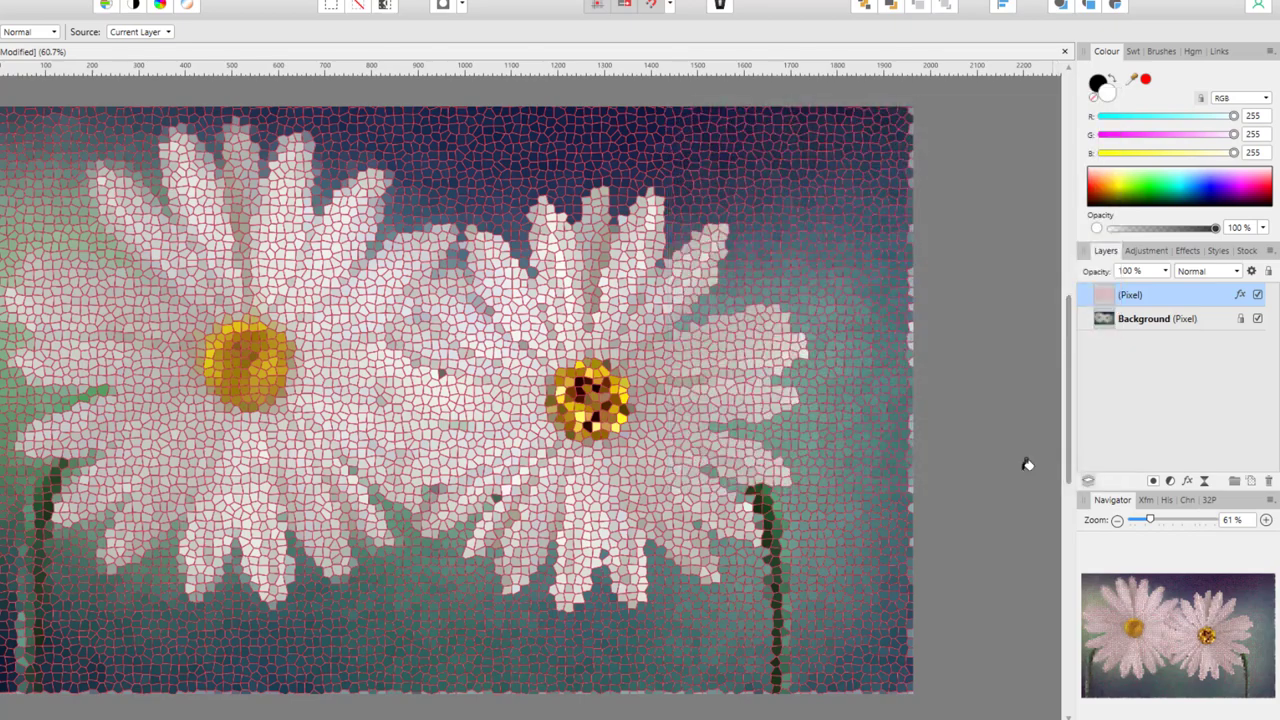
pyautogui.scroll(3, 740, 509)
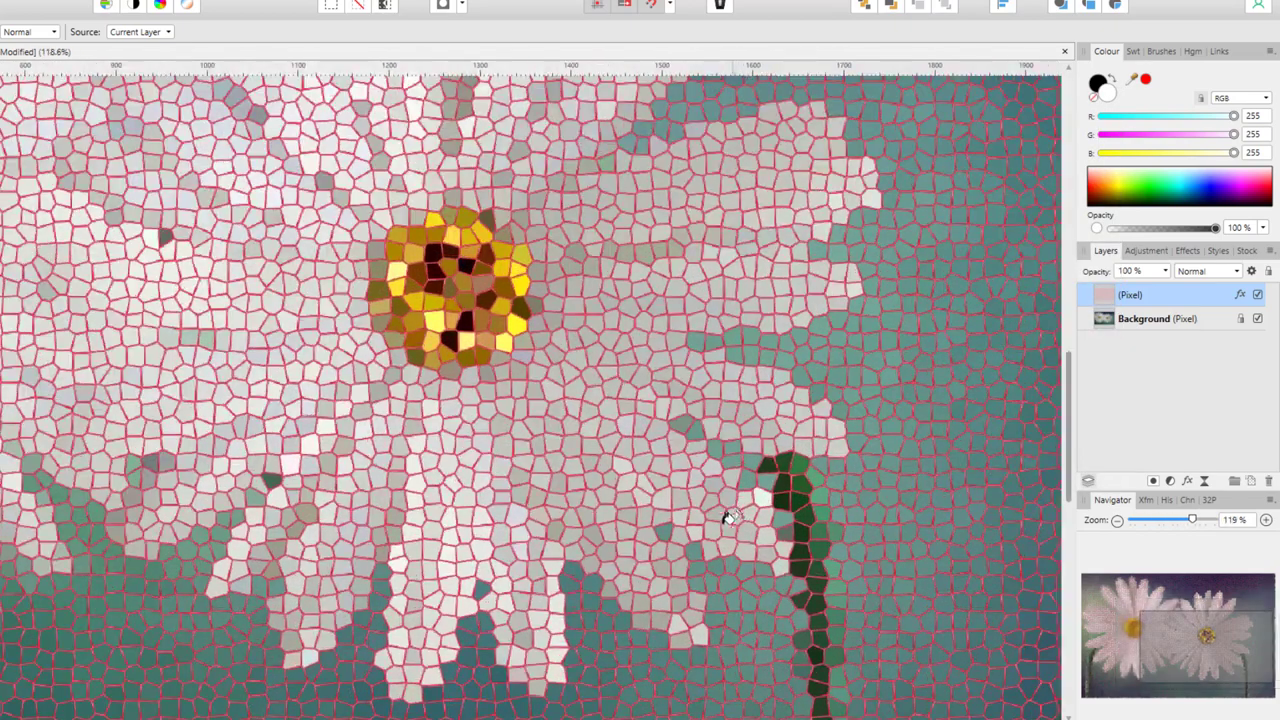
pyautogui.scroll(1, 465, 550)
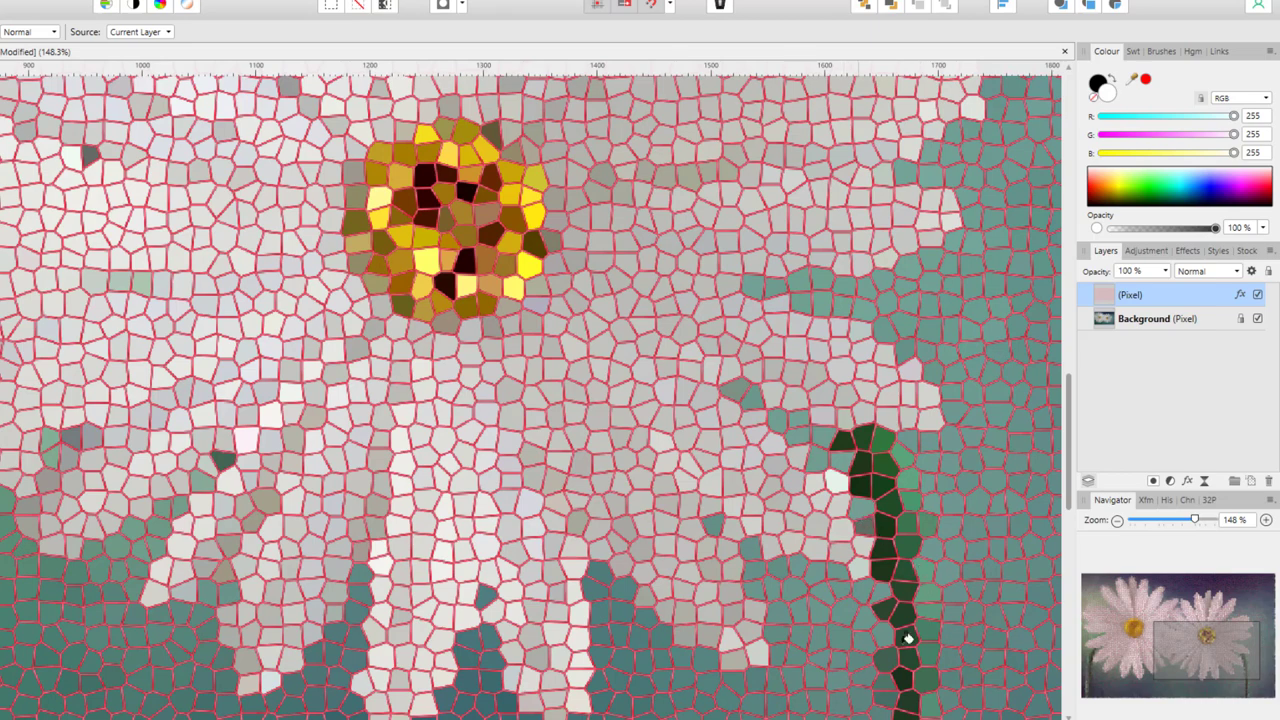
pyautogui.moveTo(1069, 440); pyautogui.dragTo(1084, 514)
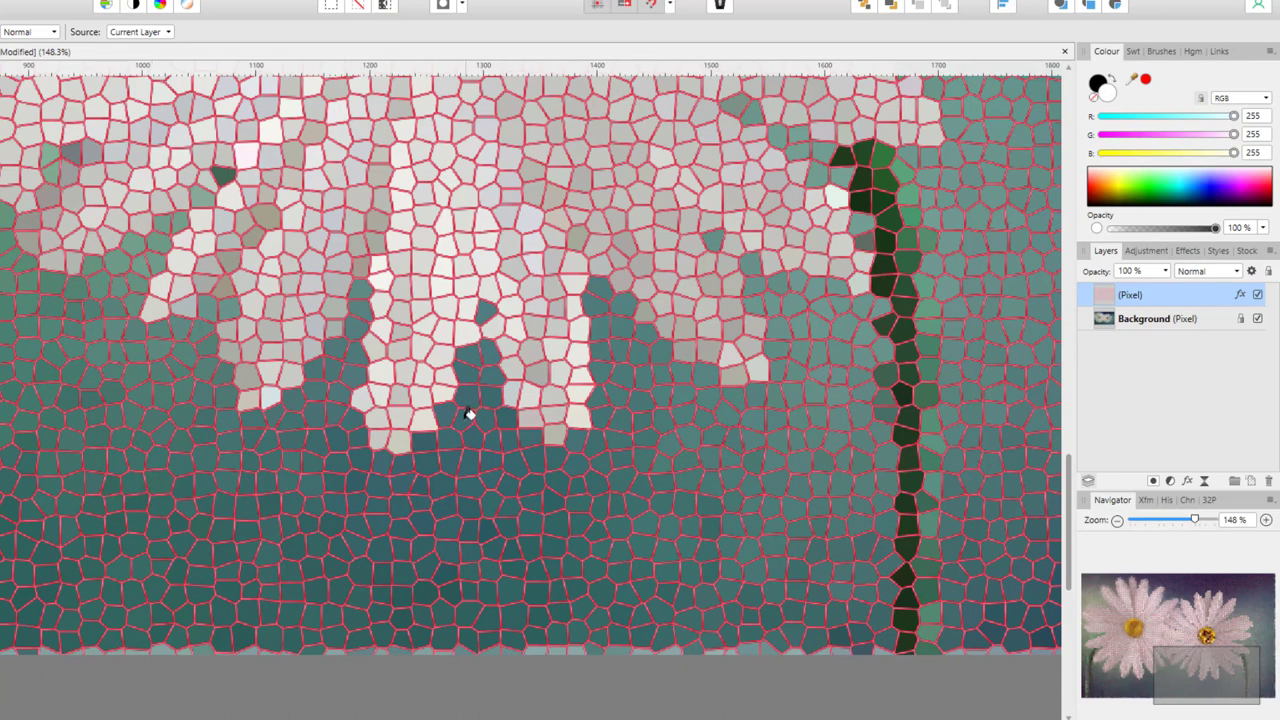
pyautogui.hotkey('ctrl', '0')
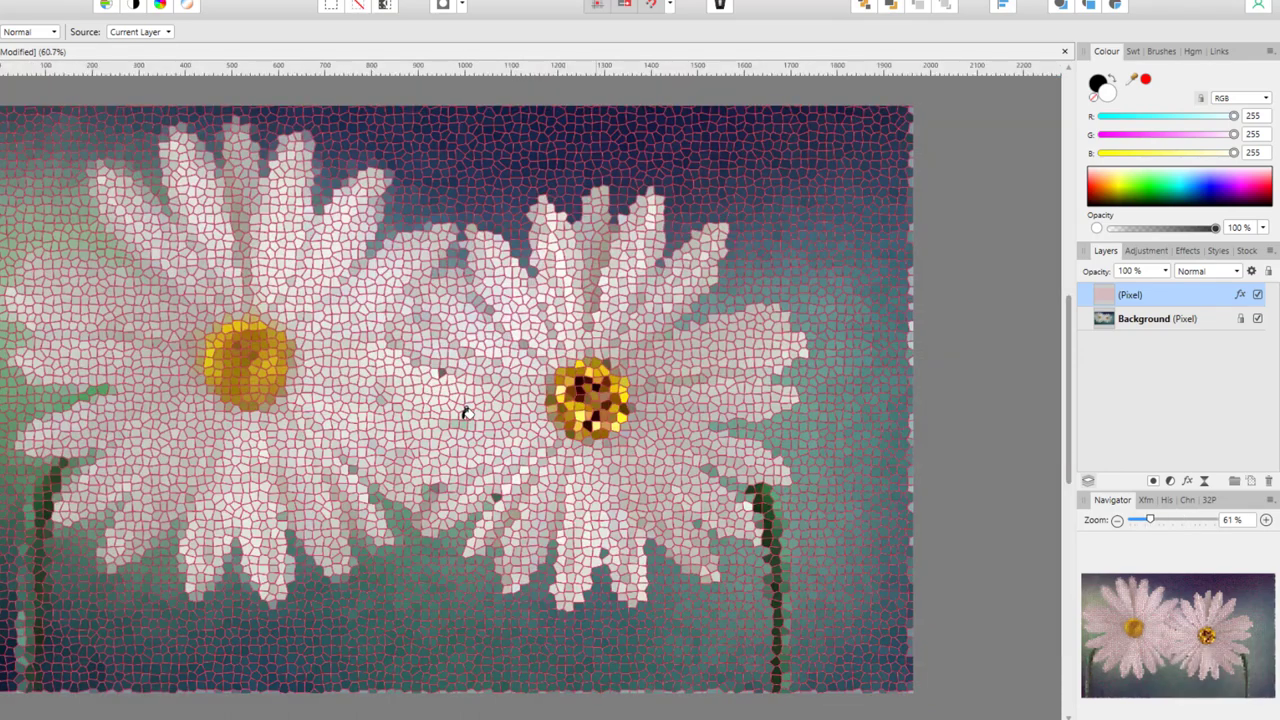